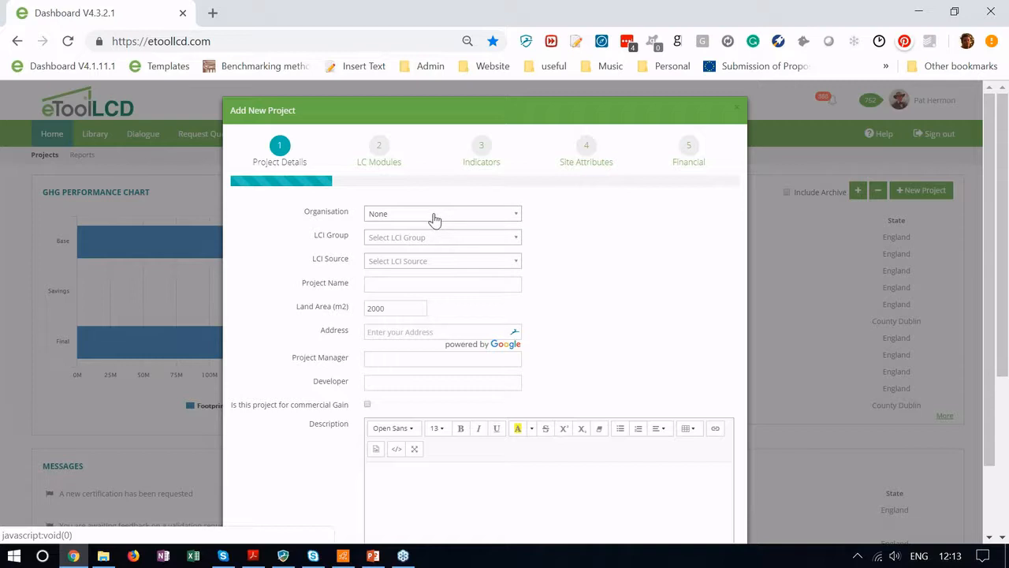
Step: Choose Organisation None, LCI Group BRE IMPACT and LCI Source BRE IMPACT EN15804 Version 5
{"action": "left_click", "coordinate": [435, 219]}
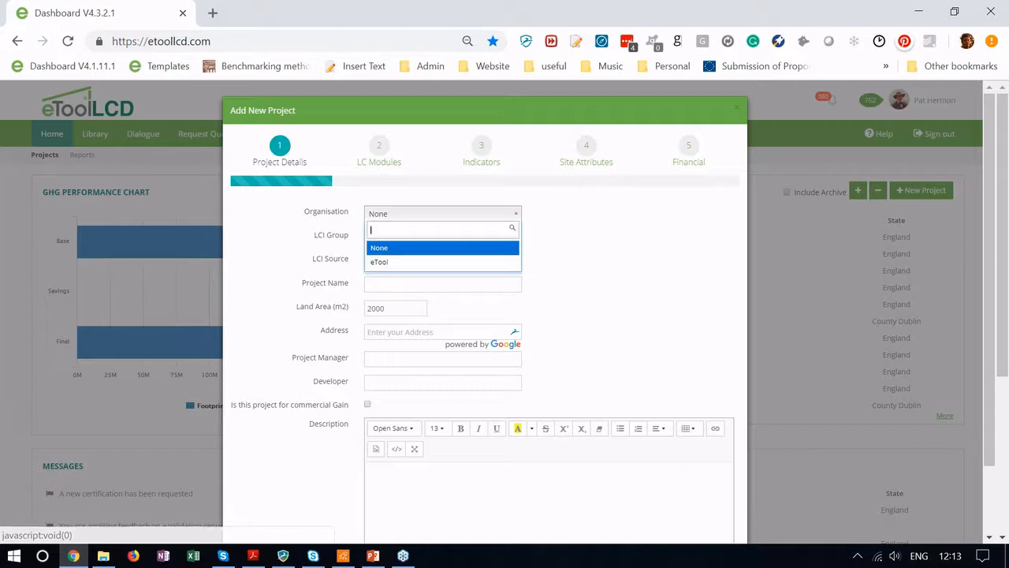
{"action": "left_click", "coordinate": [376, 249]}
{"action": "left_click", "coordinate": [394, 236]}
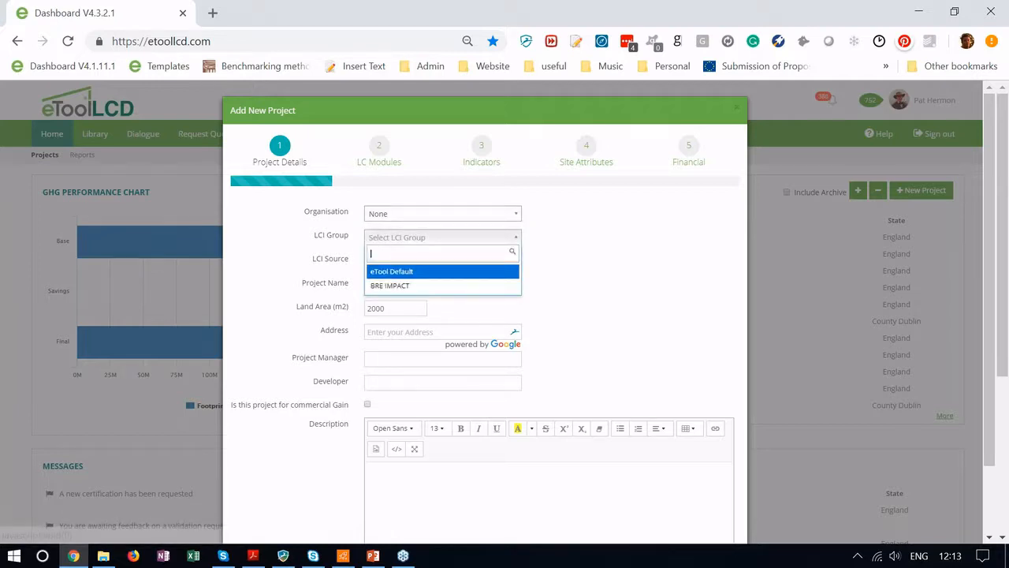
{"action": "left_click", "coordinate": [402, 287]}
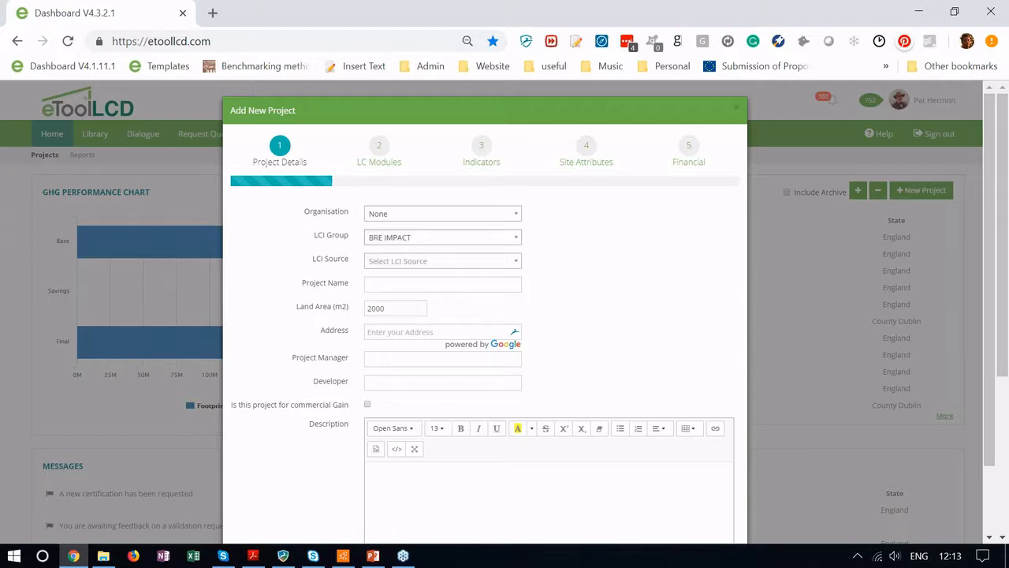
{"action": "left_click", "coordinate": [425, 261]}
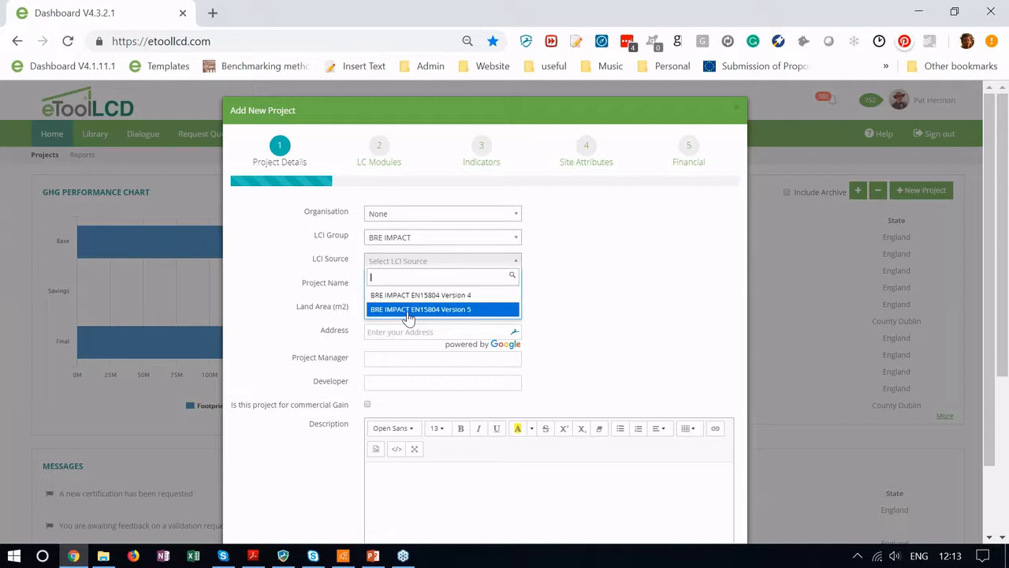
{"action": "left_click", "coordinate": [408, 311]}
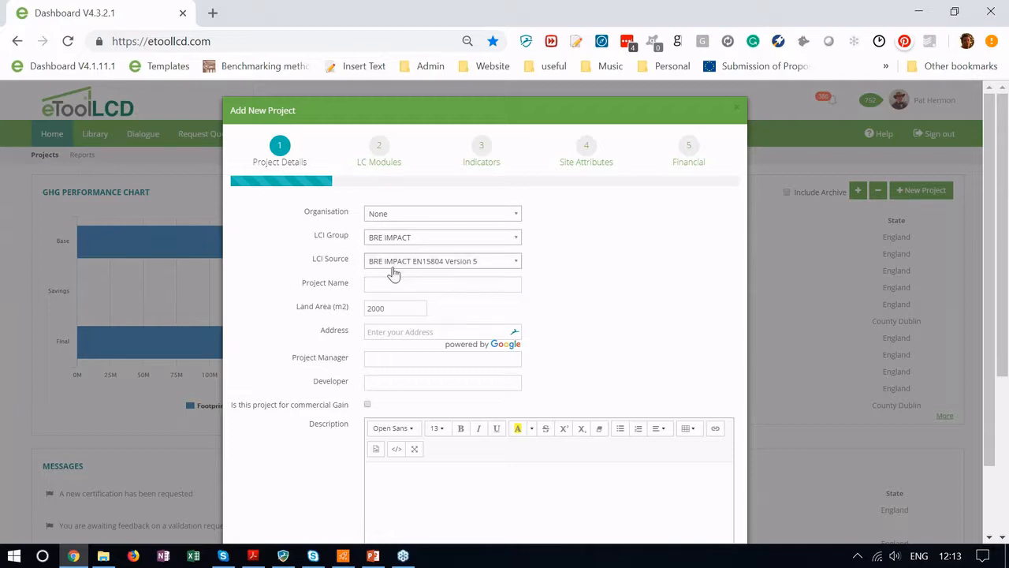
{"action": "left_click", "coordinate": [387, 287]}
Step: Name the project '5000m2 Office' and change the land area from 2000 to 1000 m2
{"action": "type", "text": "5000m2 Office Early Stag"}
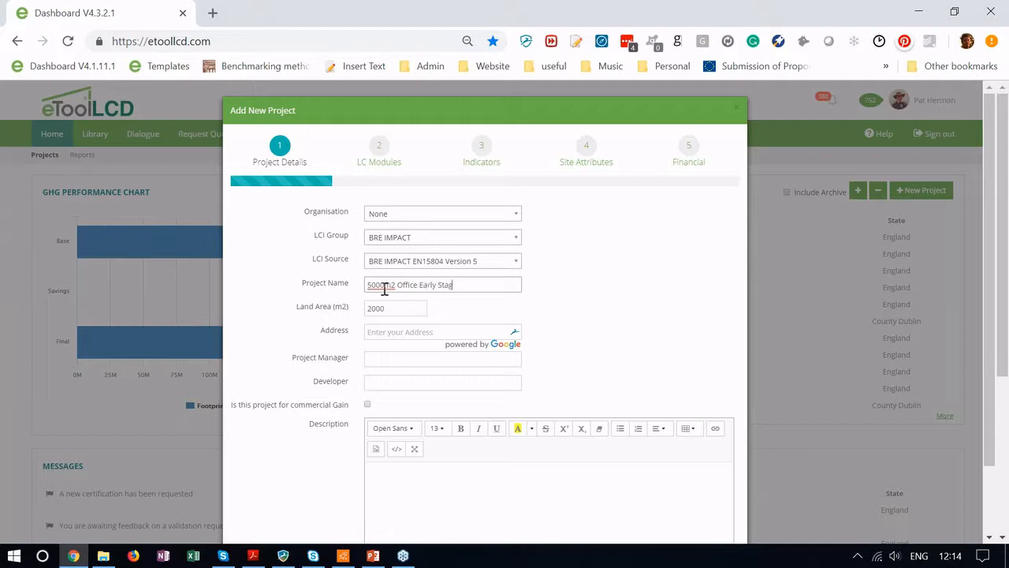
{"action": "type", "text": "e"}
{"action": "key", "text": "BackSpace"}
{"action": "key", "text": "BackSpace"}
{"action": "key", "text": "BackSpace"}
{"action": "key", "text": "BackSpace"}
{"action": "key", "text": "BackSpace"}
{"action": "key", "text": "BackSpace"}
{"action": "key", "text": "BackSpace"}
{"action": "key", "text": "BackSpace"}
{"action": "key", "text": "BackSpace"}
{"action": "key", "text": "BackSpace"}
{"action": "key", "text": "BackSpace"}
{"action": "key", "text": "BackSpace"}
{"action": "left_click", "coordinate": [400, 311]}
{"action": "left_click_drag", "start_coordinate": [399, 311], "coordinate": [336, 316]}
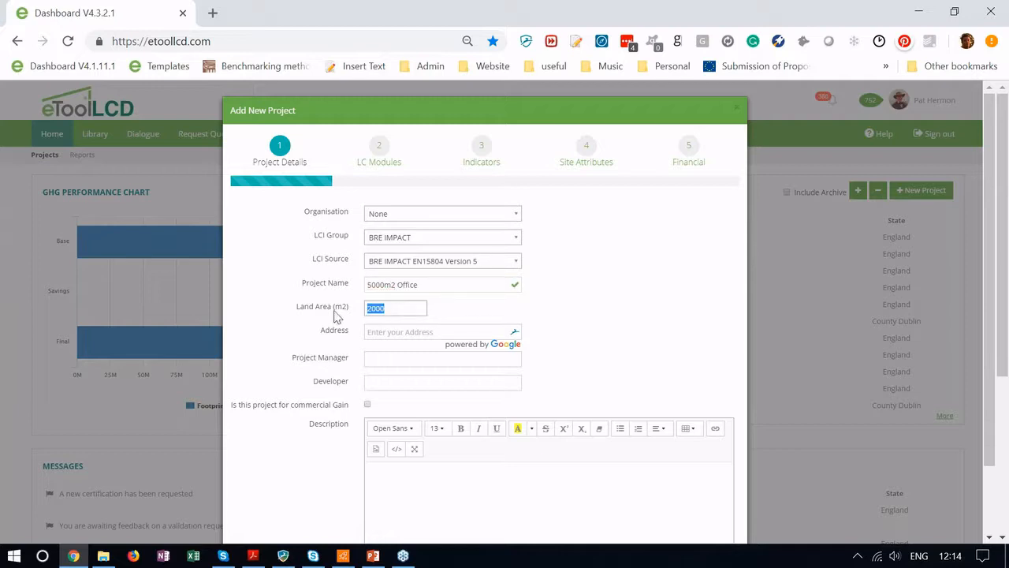
{"action": "type", "text": "1000"}
Step: Enter the project's site address using the matching address suggestion
{"action": "left_click", "coordinate": [414, 331]}
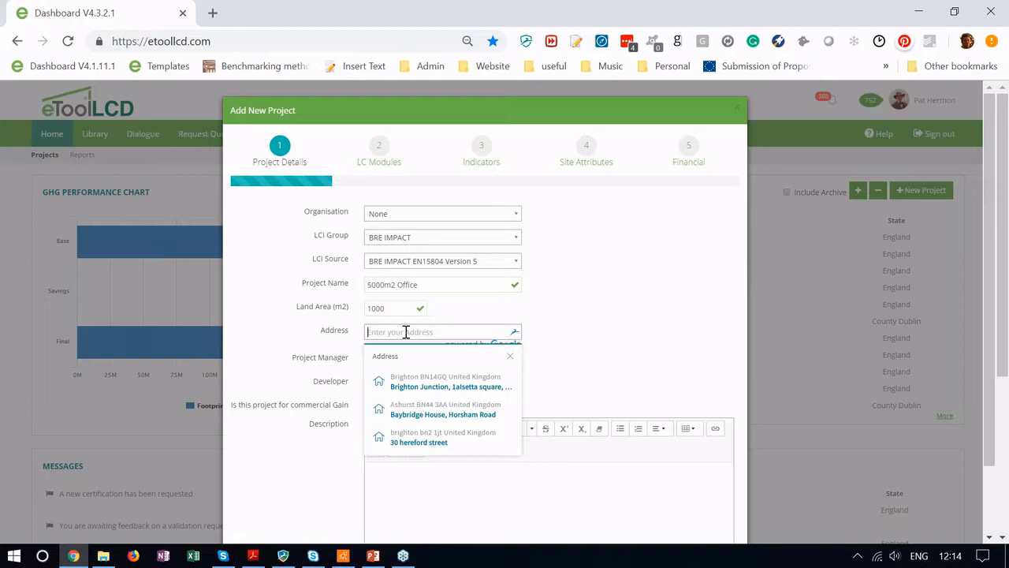
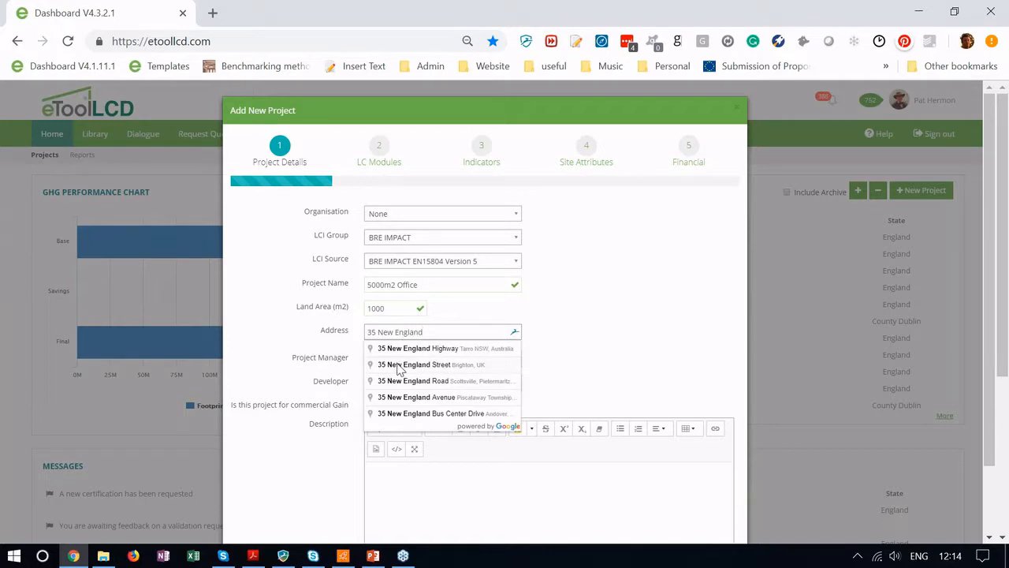
{"action": "left_click", "coordinate": [400, 364]}
Step: Set Project Manager and Developer to eTool and begin the description with 'LCA analysis'
{"action": "left_click", "coordinate": [395, 360]}
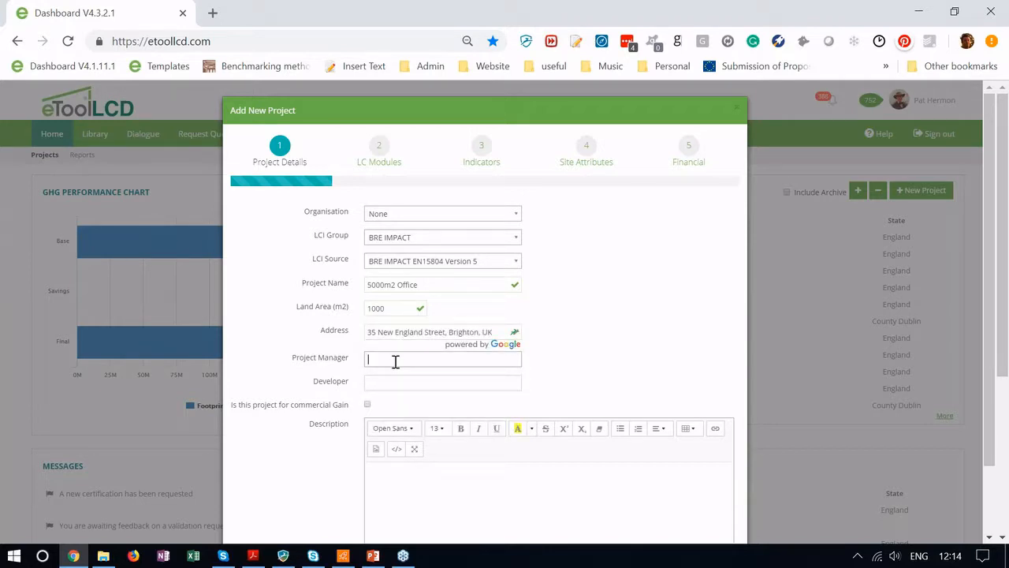
{"action": "type", "text": "eTool"}
{"action": "key", "text": "Tab"}
{"action": "type", "text": "eTool"}
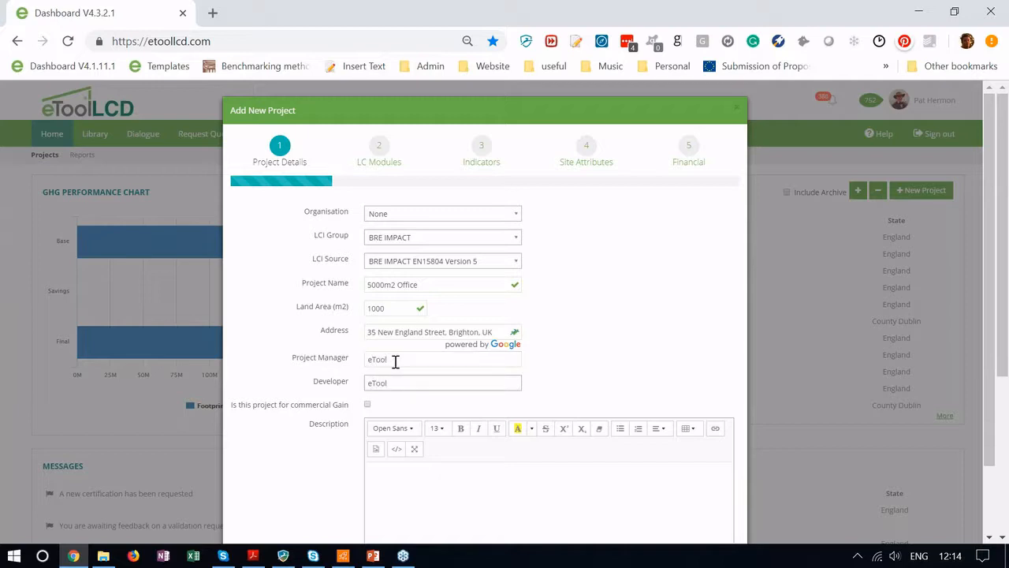
{"action": "left_click", "coordinate": [419, 476]}
{"action": "type", "text": "LCA analysis"}
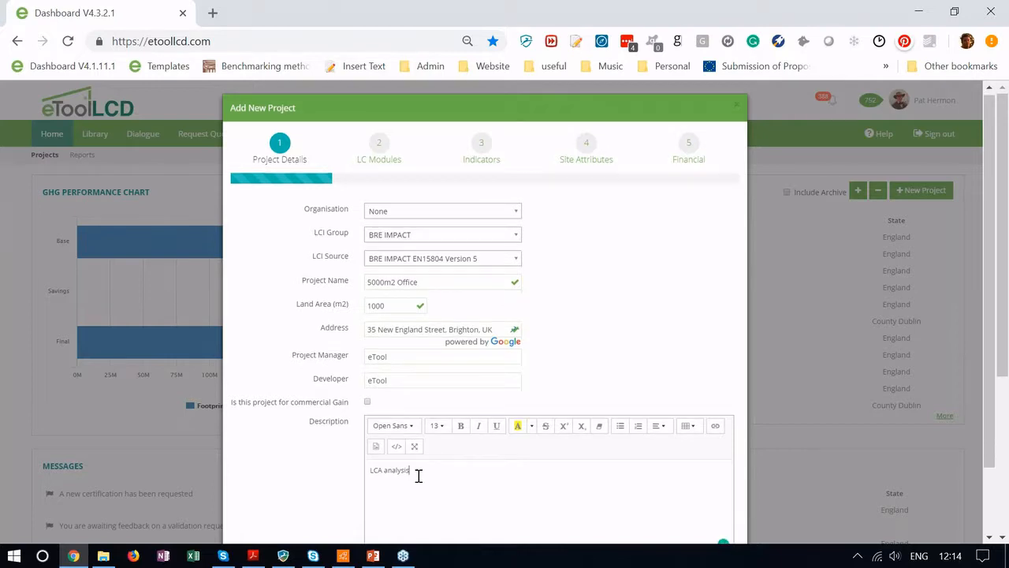
Step: Extend the description with 'on 5 storey office 5000m2 Looking for improved design outcomes from early stage 2'
{"action": "scroll", "coordinate": [419, 475], "scroll_direction": "down", "scroll_amount": 1}
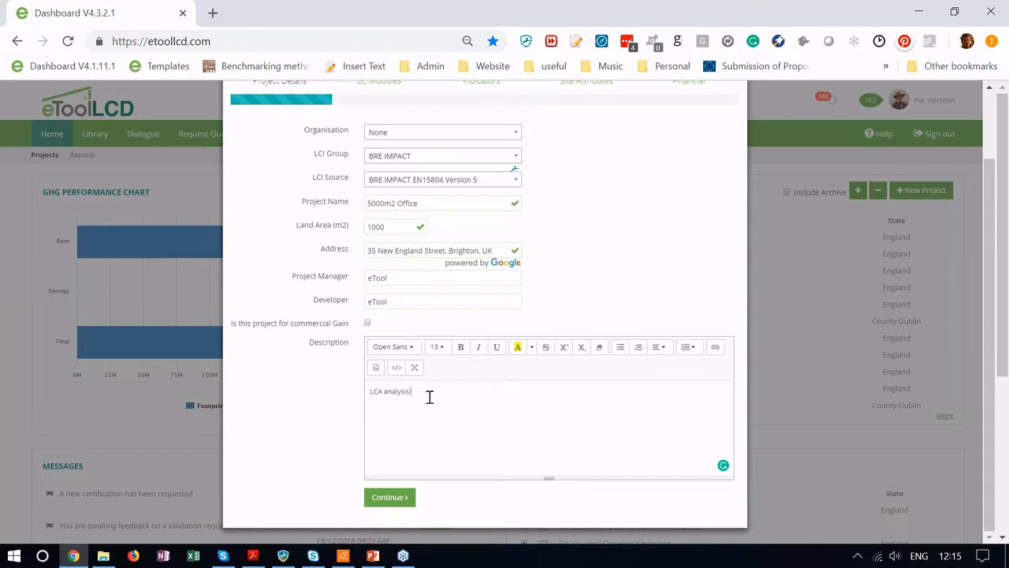
{"action": "type", "text": "on 5 storey office 5000m2 "}
{"action": "type", "text": "  Looking for improved"}
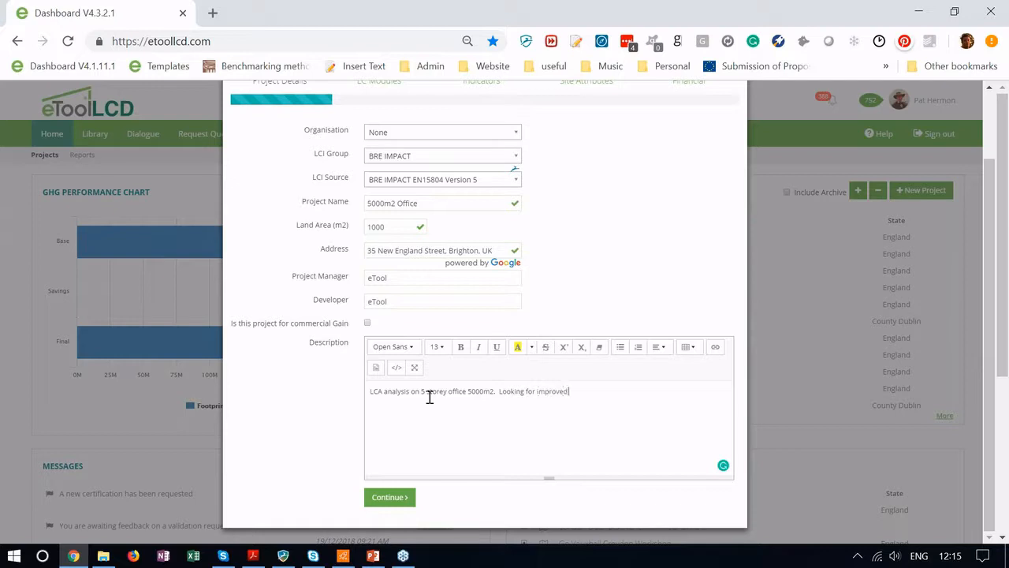
{"action": "type", "text": " design outcomes from early stage 2."}
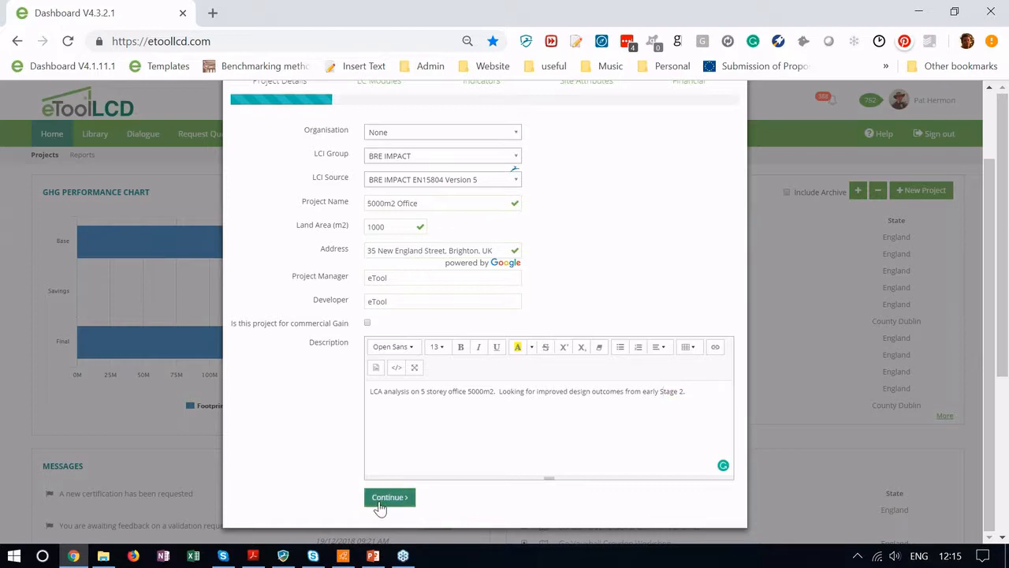
Step: Advance to LC Modules and review the default in-scope modules A1–A5, B1, B2, B5–B7 and C4
{"action": "left_click", "coordinate": [378, 503]}
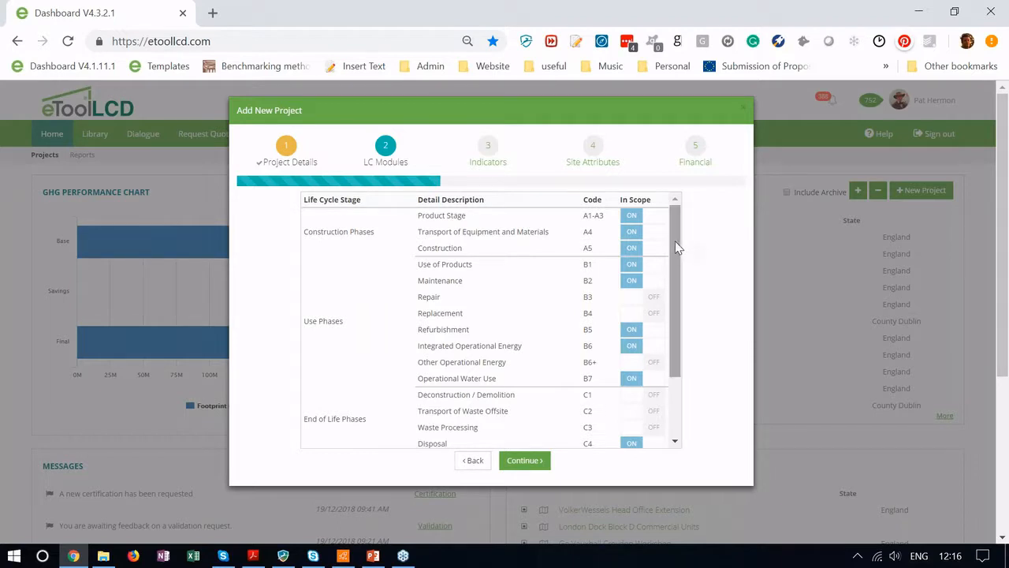
{"action": "left_click_drag", "start_coordinate": [674, 253], "coordinate": [669, 298]}
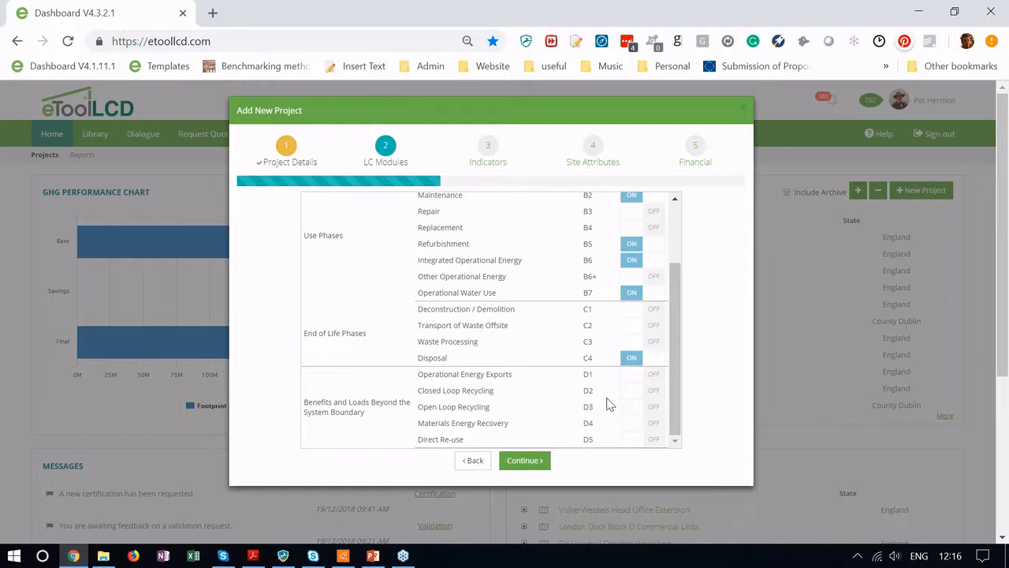
{"action": "left_click_drag", "start_coordinate": [674, 383], "coordinate": [676, 340]}
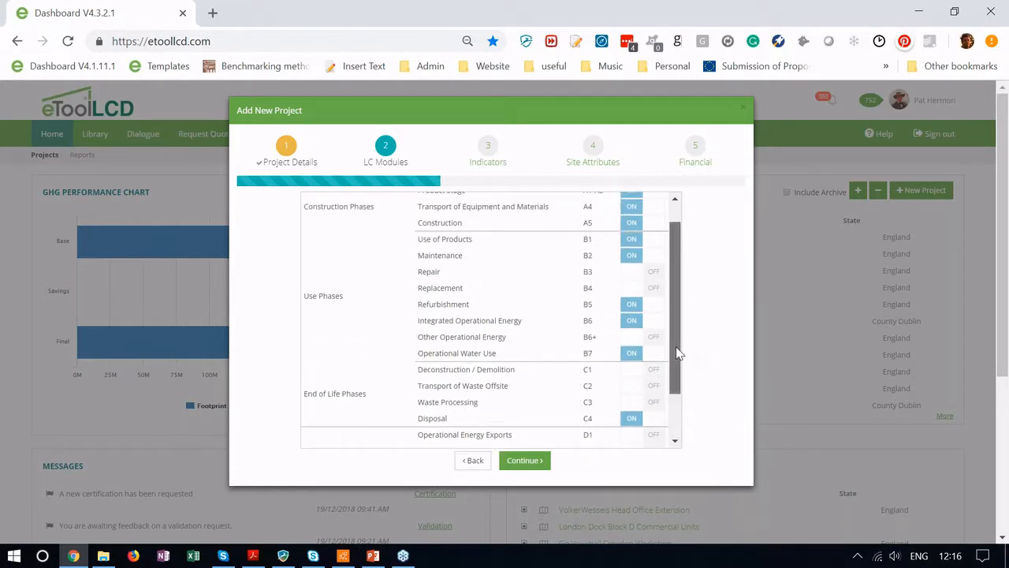
{"action": "left_click_drag", "start_coordinate": [678, 353], "coordinate": [675, 338]}
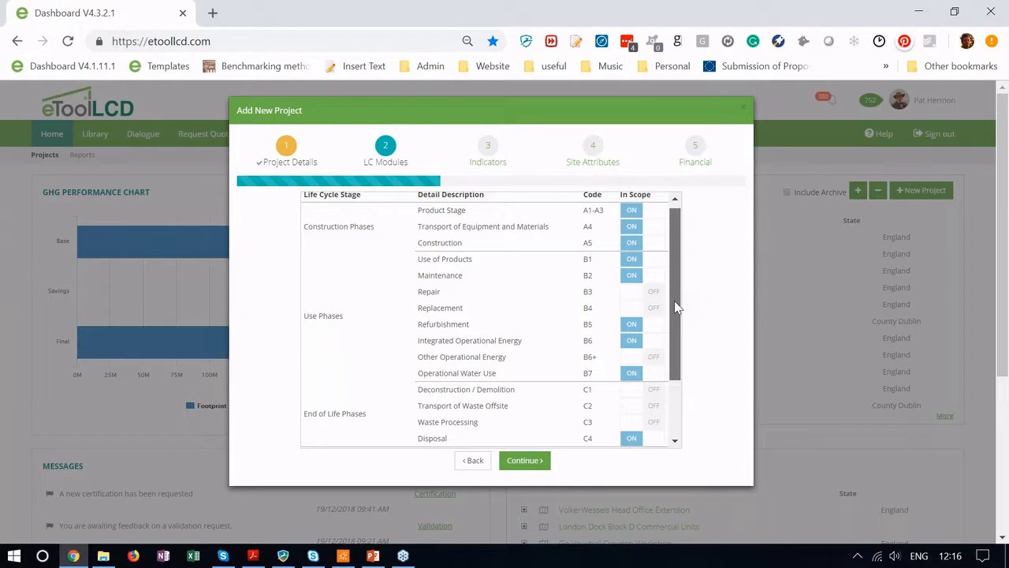
{"action": "mouse_move", "coordinate": [676, 301]}
{"action": "left_mouse_down"}
{"action": "mouse_move", "coordinate": [677, 339]}
{"action": "mouse_move", "coordinate": [675, 295]}
{"action": "left_mouse_up"}
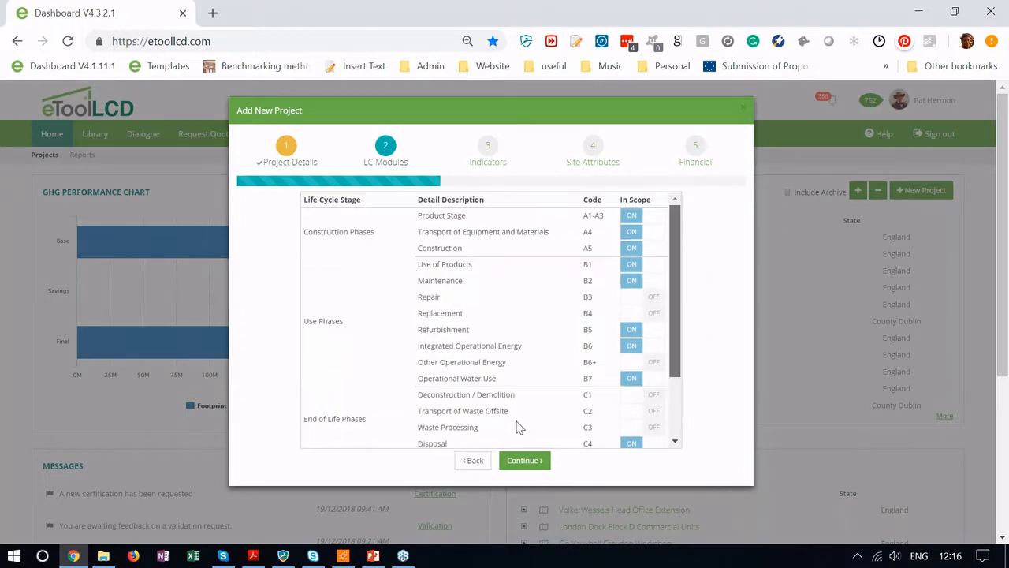
Step: Switch on the British Pounds Sterling and BRE 15804 EcoPoints (UK) indicators, then proceed to Site Attributes
{"action": "left_click", "coordinate": [521, 464]}
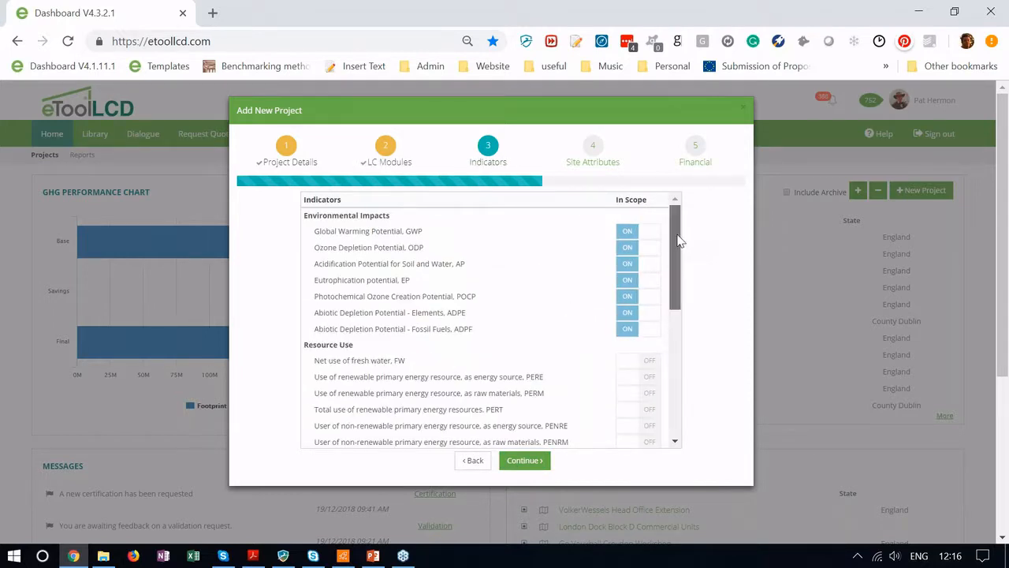
{"action": "left_click_drag", "start_coordinate": [680, 242], "coordinate": [673, 222]}
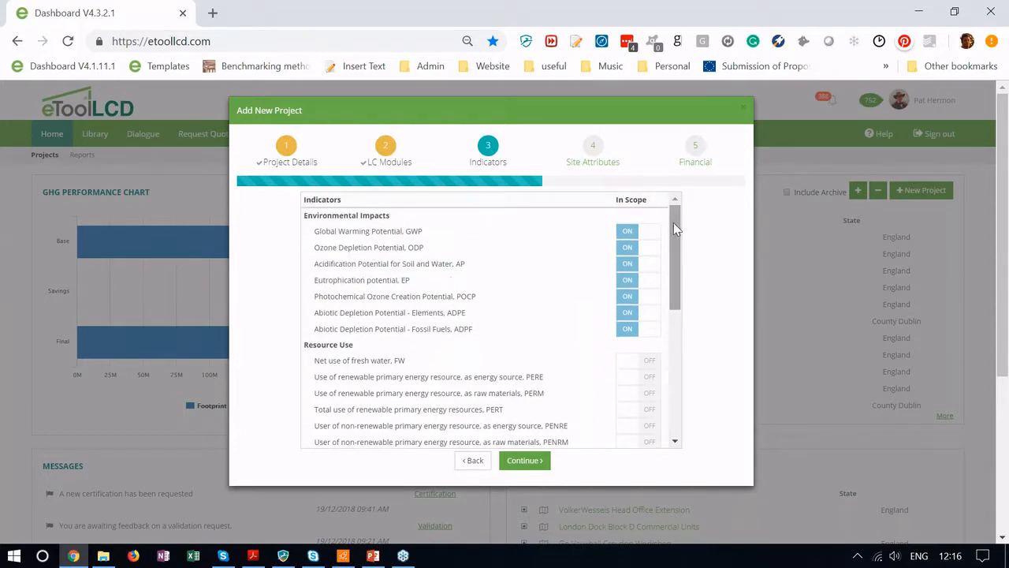
{"action": "scroll", "coordinate": [648, 400], "scroll_direction": "down", "scroll_amount": 5}
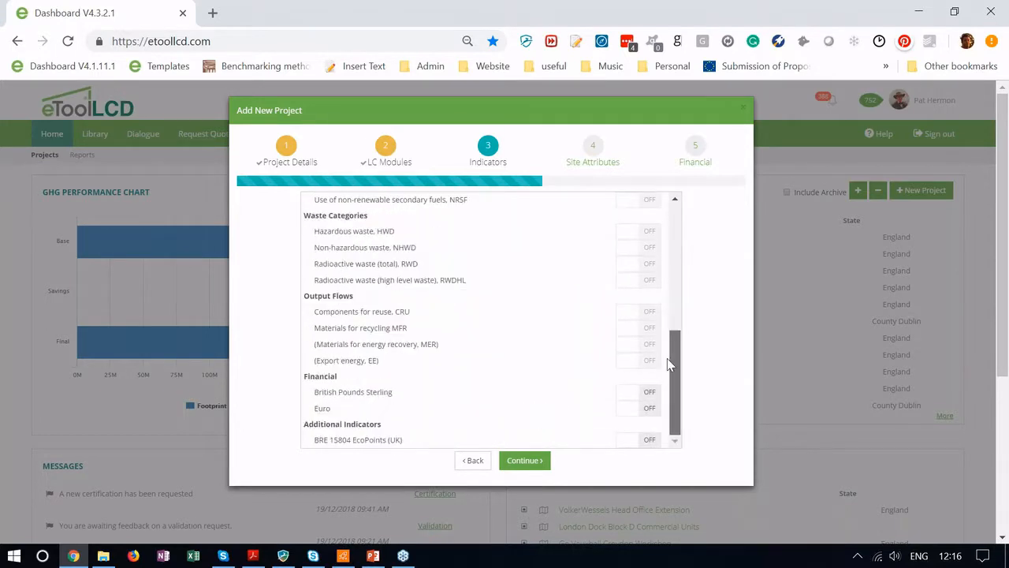
{"action": "left_click", "coordinate": [646, 399]}
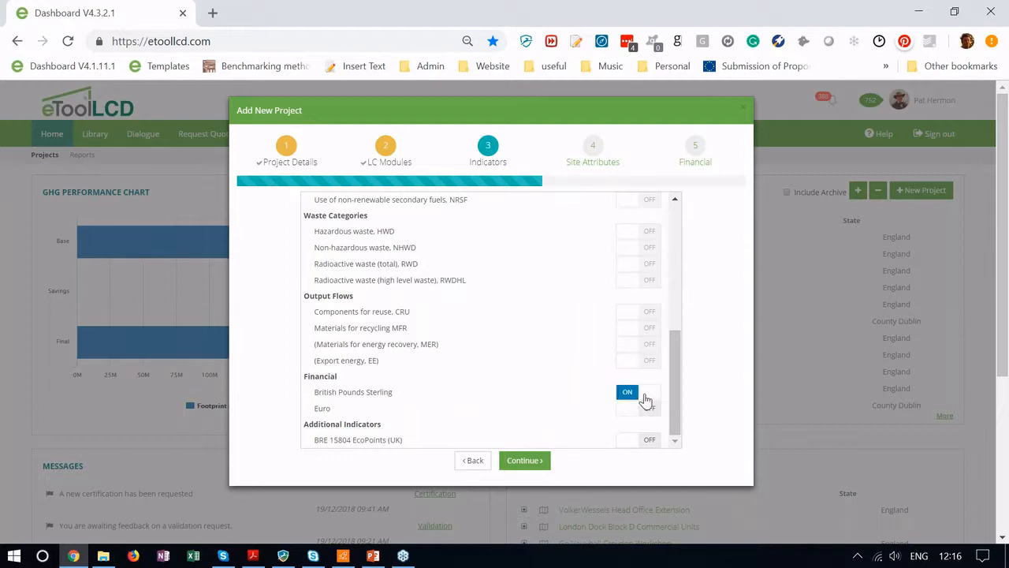
{"action": "left_click", "coordinate": [646, 441]}
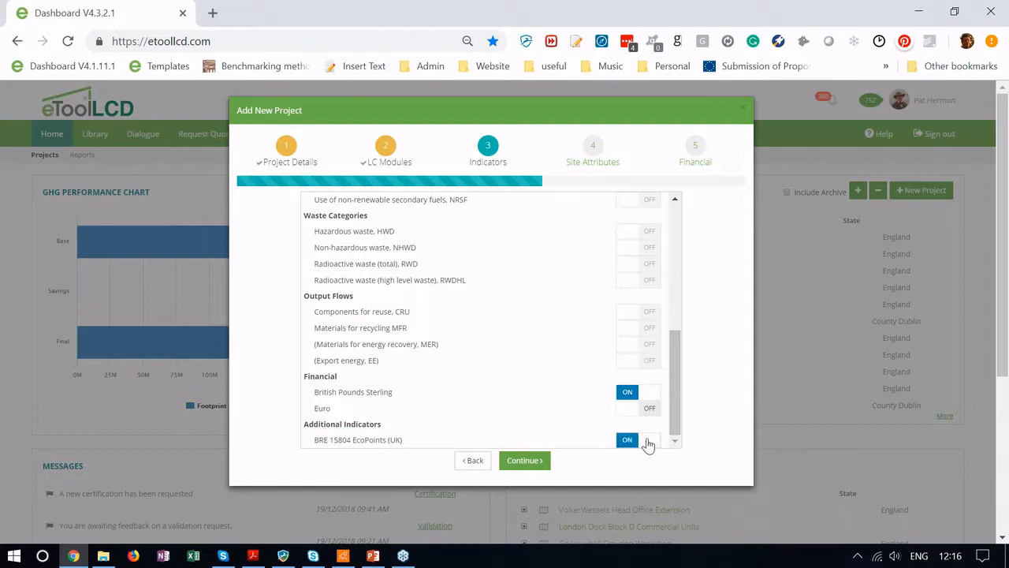
{"action": "left_click", "coordinate": [519, 465]}
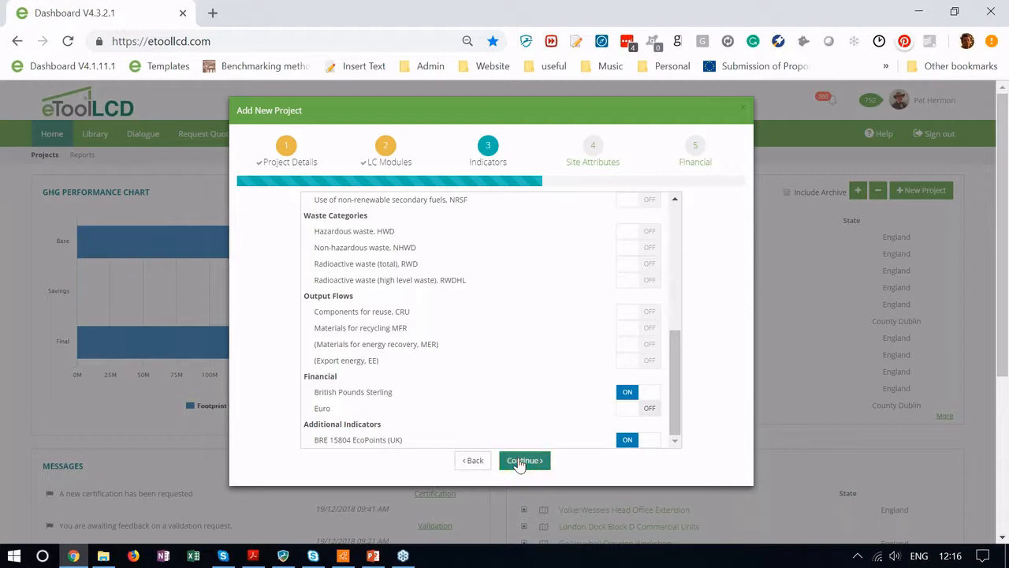
{"action": "left_click", "coordinate": [518, 465]}
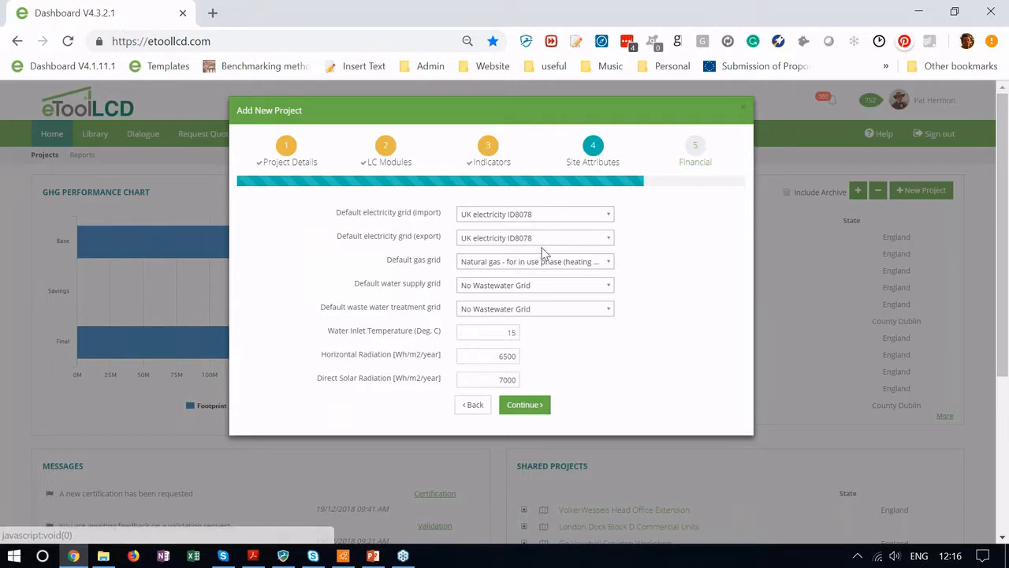
Step: Use Tap water ID8091 for water supply, pick a waste water grid, and finish with default financial rates
{"action": "left_click", "coordinate": [534, 285]}
{"action": "left_click", "coordinate": [505, 347]}
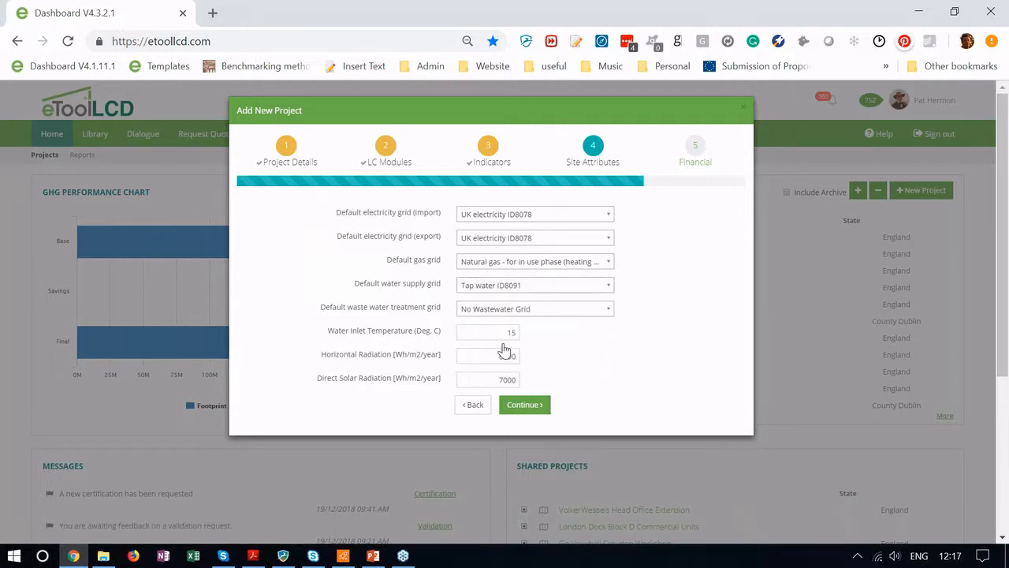
{"action": "left_click", "coordinate": [561, 311]}
{"action": "left_click", "coordinate": [498, 370]}
{"action": "left_click", "coordinate": [521, 410]}
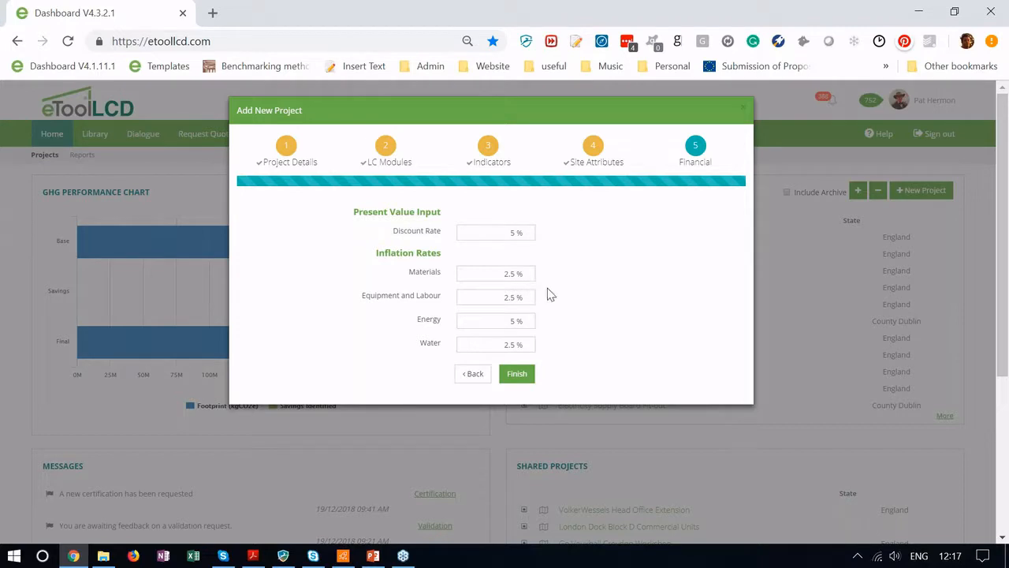
{"action": "left_click", "coordinate": [517, 375]}
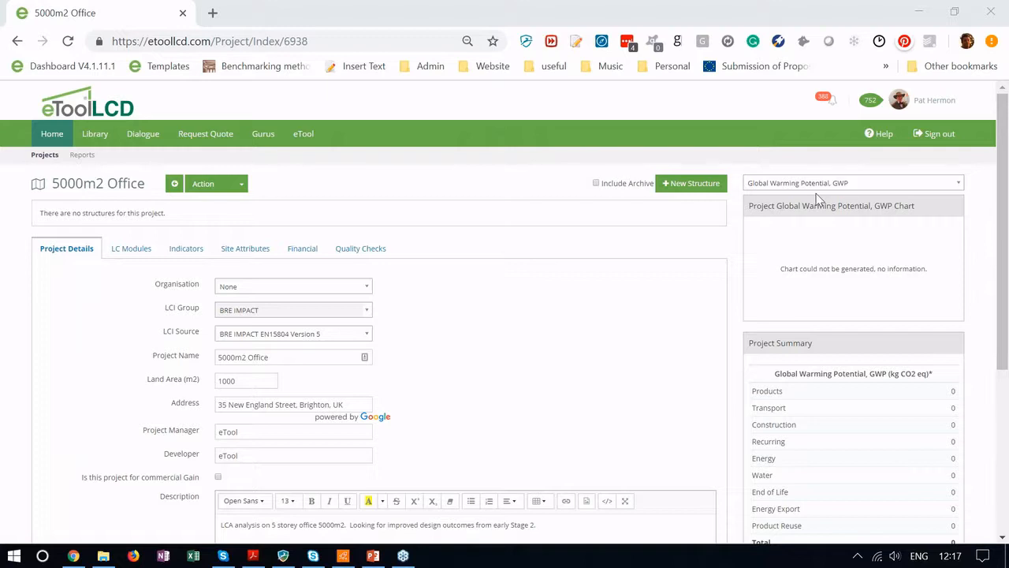
Step: Add a new structure named 'Early Stage 2 Analysis'
{"action": "left_click", "coordinate": [690, 183]}
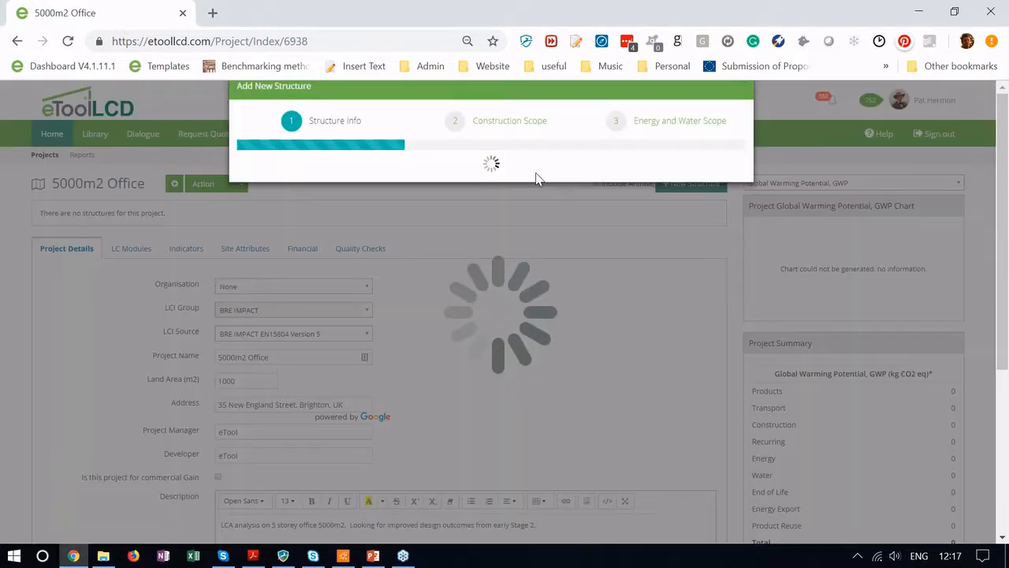
{"action": "left_click", "coordinate": [447, 202]}
{"action": "type", "text": "Stag"}
{"action": "key", "text": "BackSpace"}
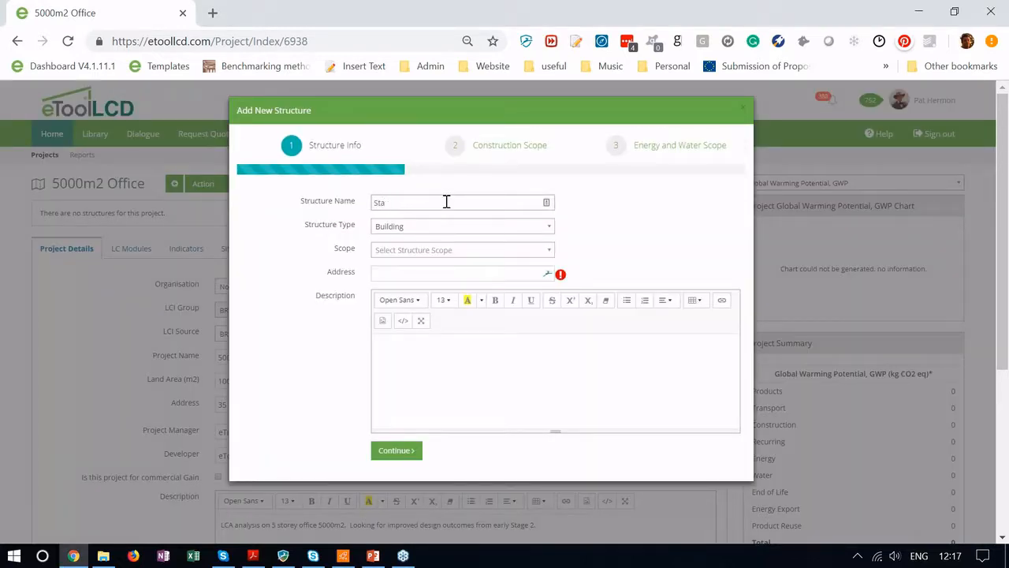
{"action": "key", "text": "BackSpace"}
{"action": "key", "text": "BackSpace"}
{"action": "key", "text": "BackSpace"}
{"action": "type", "text": "Early Stage 2 Analysis"}
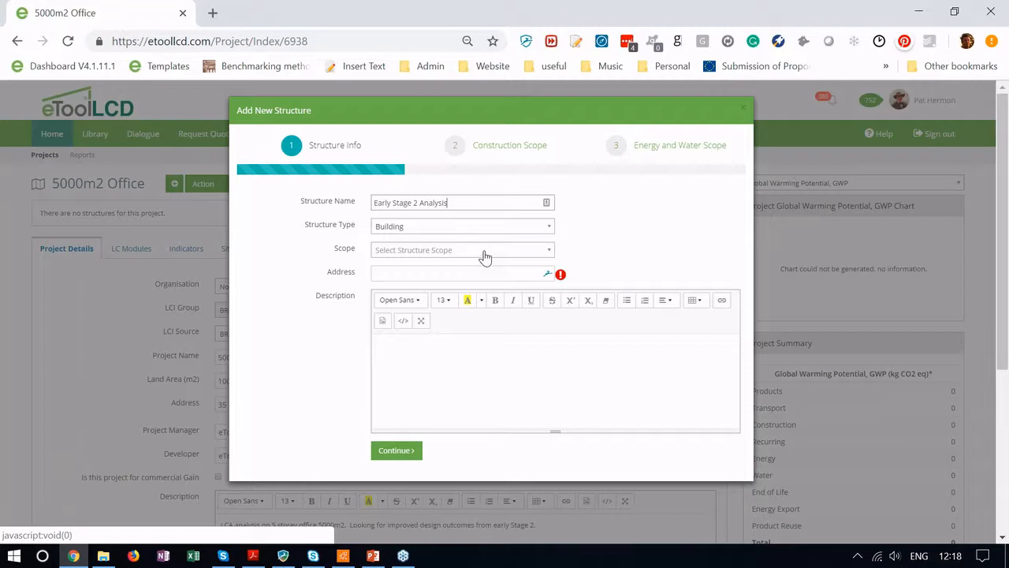
Step: Set the structure scope to Whole Building, enter its street address, and describe it as 'Early stage 2 analysis'
{"action": "left_click", "coordinate": [485, 257]}
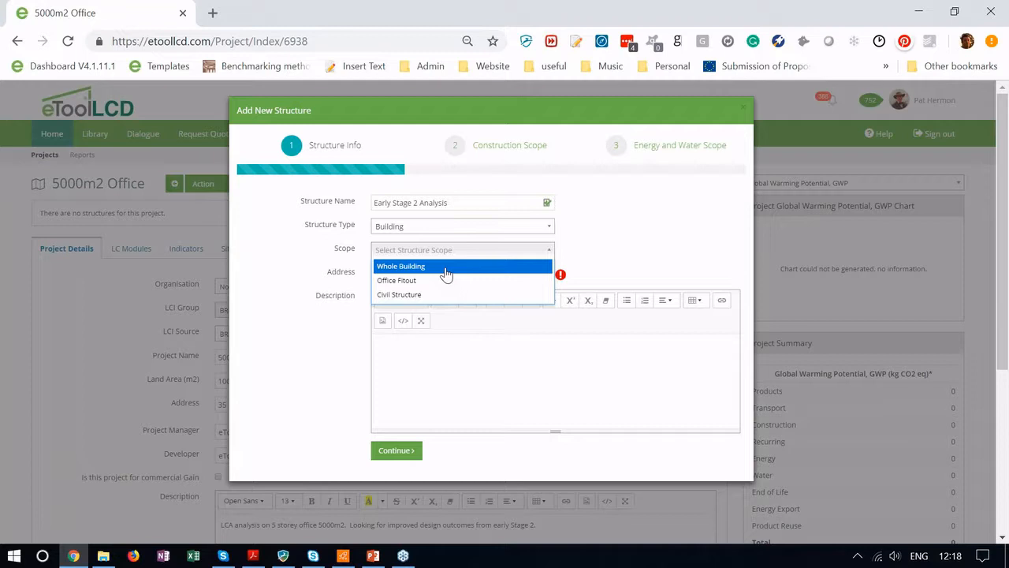
{"action": "left_click", "coordinate": [445, 269]}
{"action": "left_click", "coordinate": [405, 275]}
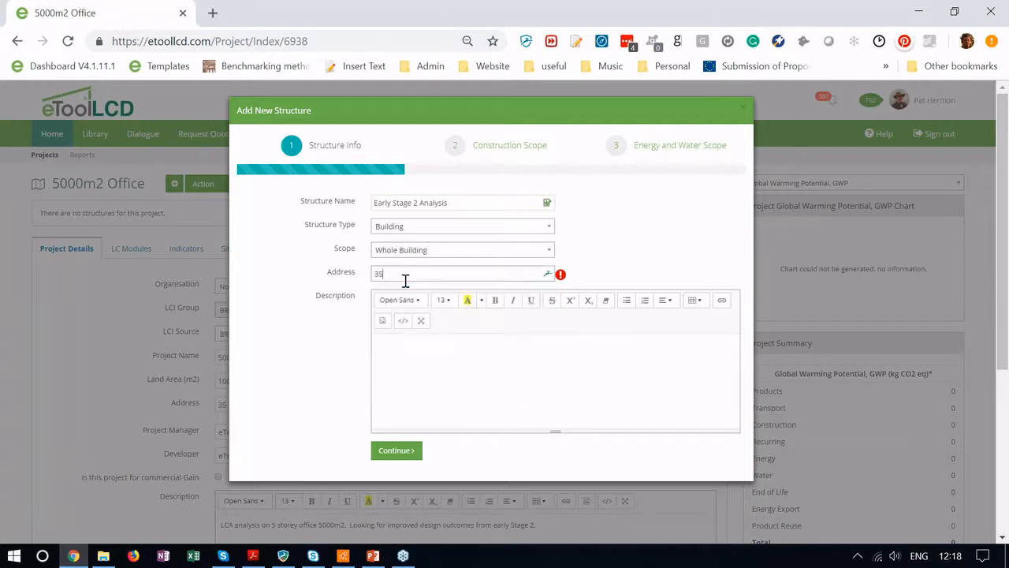
{"action": "left_click", "coordinate": [429, 354]}
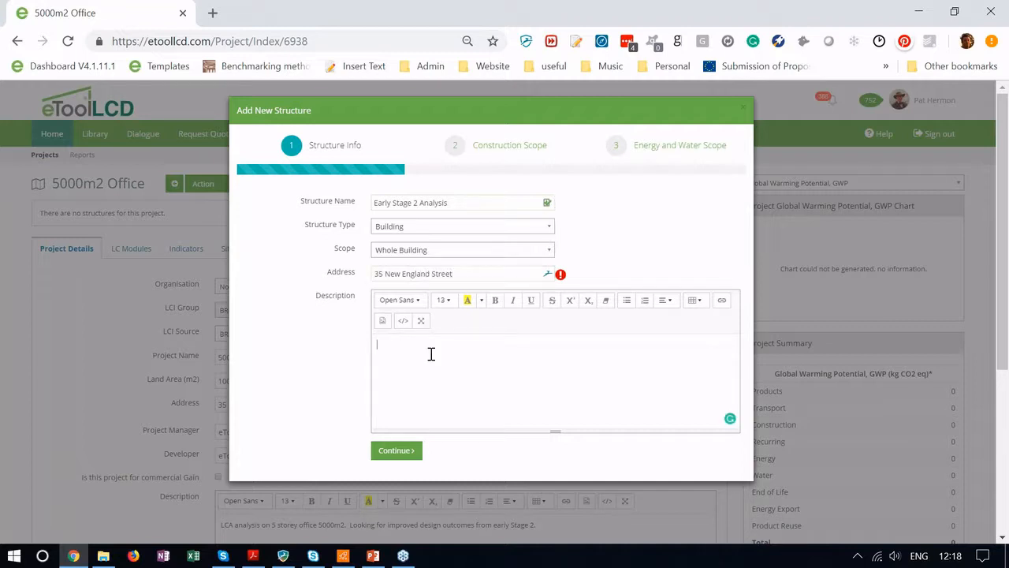
{"action": "type", "text": "Stage"}
{"action": "key", "text": "BackSpace"}
{"action": "key", "text": "BackSpace"}
{"action": "key", "text": "BackSpace"}
{"action": "key", "text": "BackSpace"}
{"action": "key", "text": "BackSpace"}
{"action": "type", "text": "Early stage 2 analysis"}
Step: Go to Construction Scope and expand Substructure and Superstructure to review their items
{"action": "left_click", "coordinate": [390, 456]}
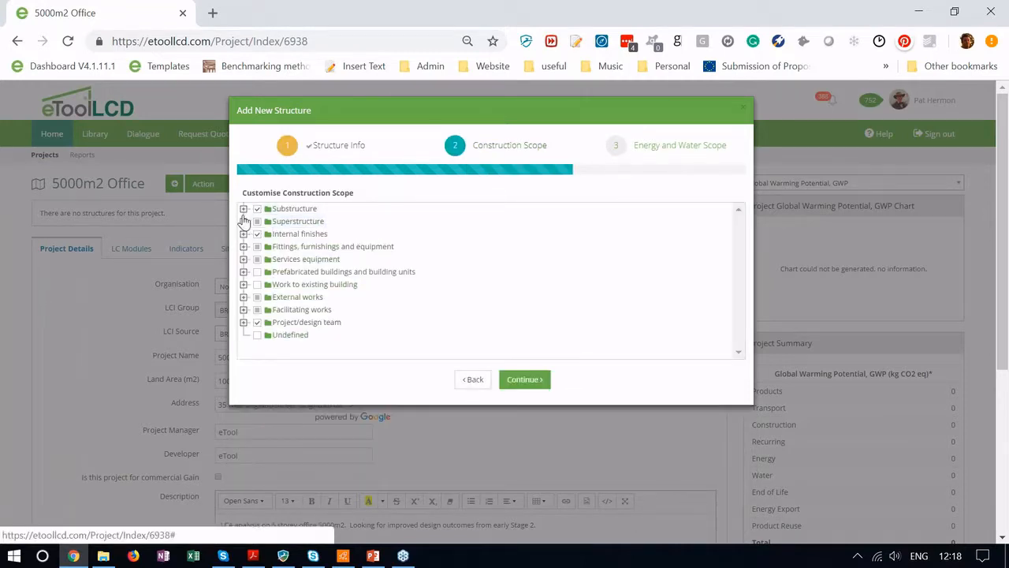
{"action": "left_click", "coordinate": [244, 209]}
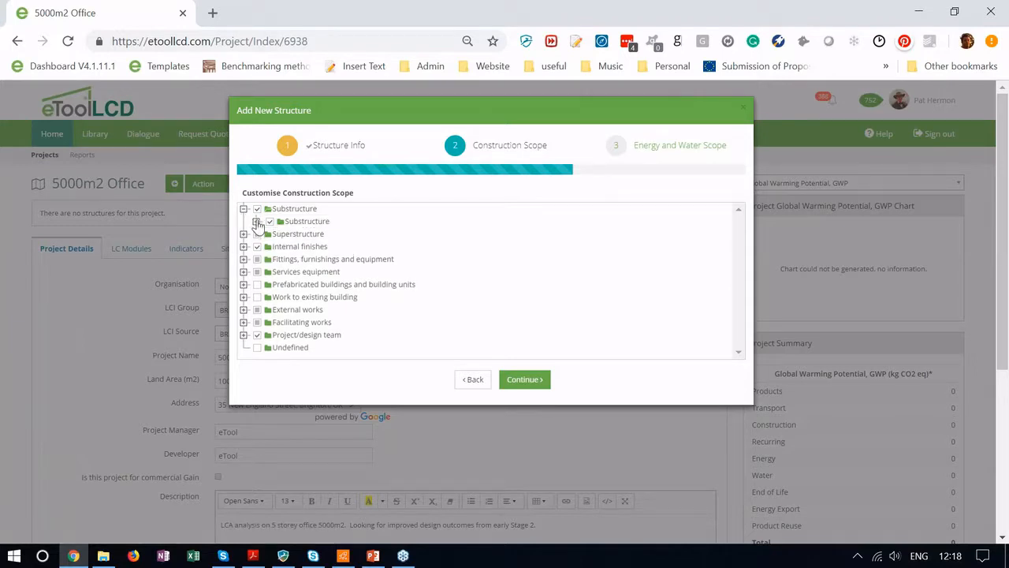
{"action": "left_click", "coordinate": [256, 221]}
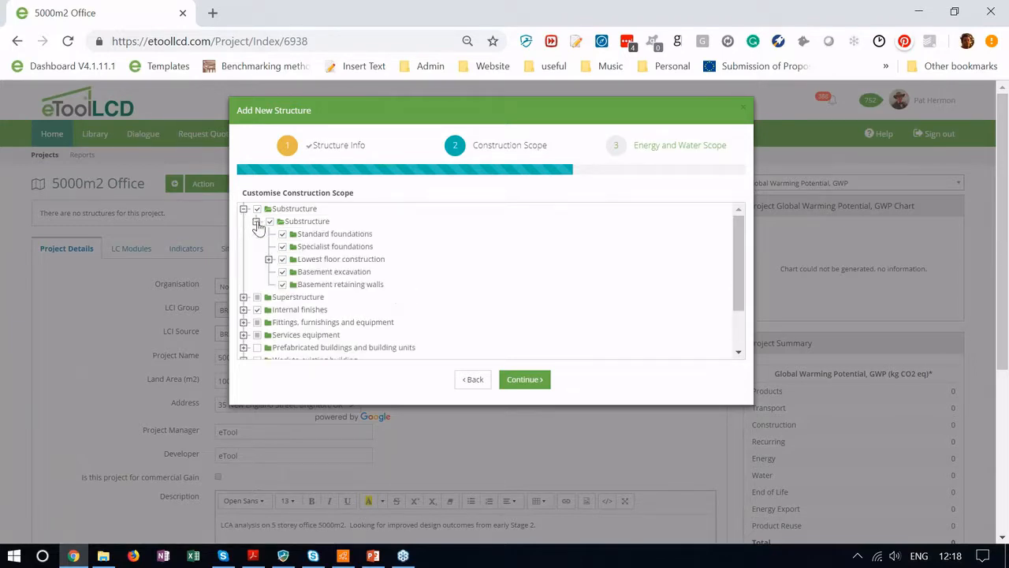
{"action": "left_click", "coordinate": [256, 222]}
{"action": "left_click", "coordinate": [243, 234]}
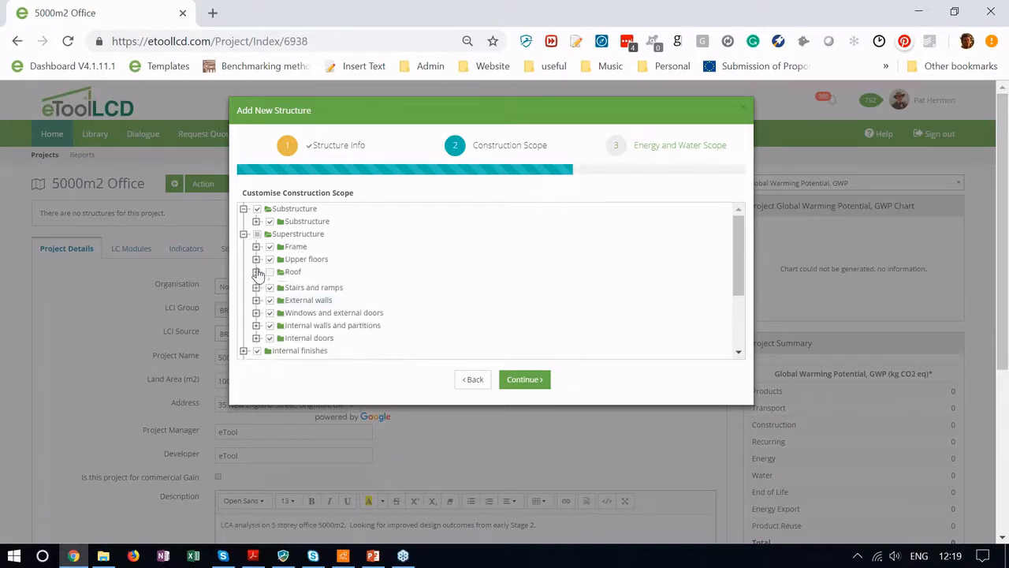
{"action": "left_click", "coordinate": [256, 272]}
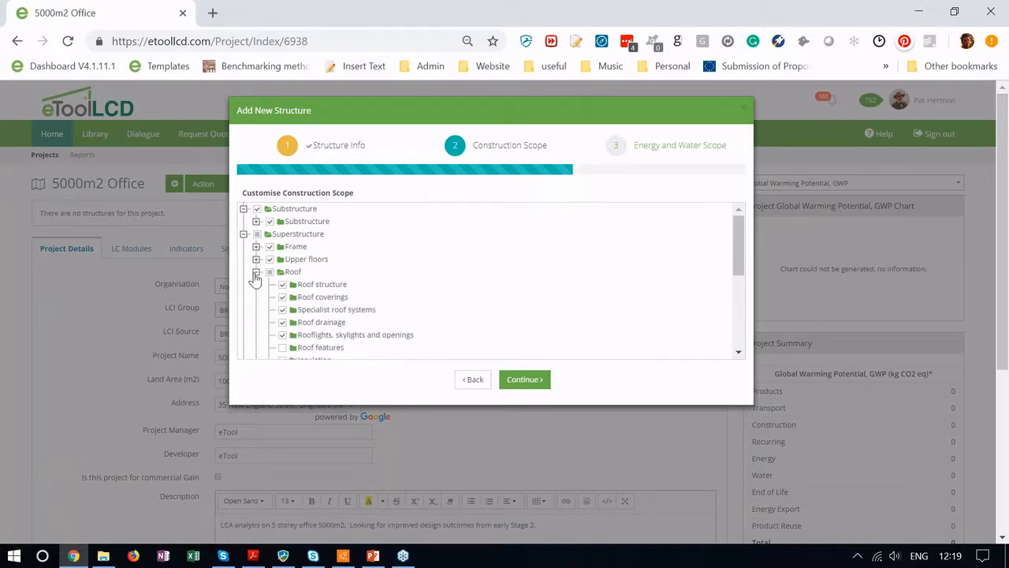
{"action": "left_click", "coordinate": [256, 273]}
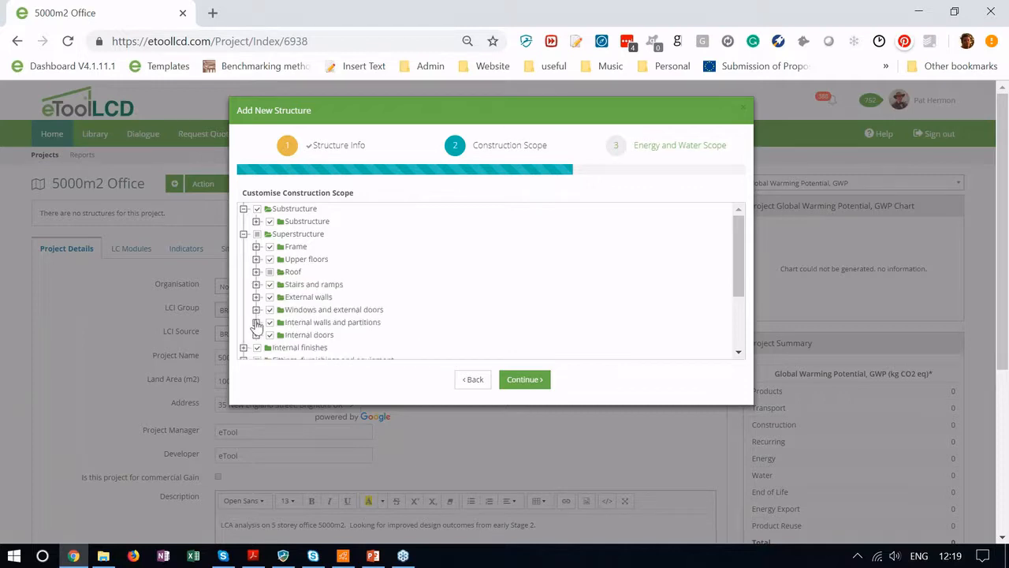
Step: Exclude Fittings, furnishings and equipment, Facilitating works and Project/design team from construction scope
{"action": "scroll", "coordinate": [256, 325], "scroll_direction": "down", "scroll_amount": 2}
{"action": "scroll", "coordinate": [256, 325], "scroll_direction": "down", "scroll_amount": 1}
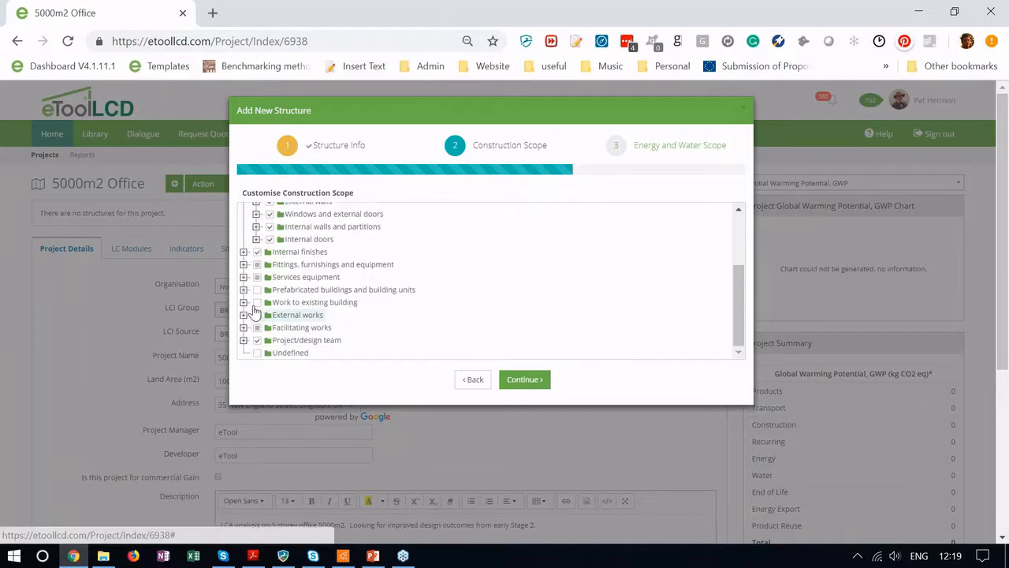
{"action": "left_click", "coordinate": [257, 266]}
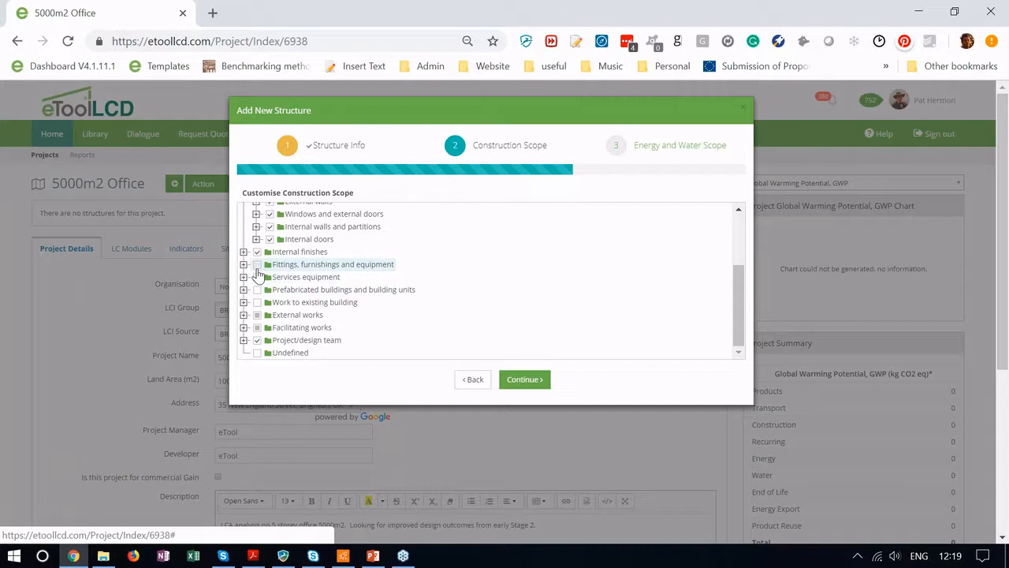
{"action": "left_click", "coordinate": [257, 327]}
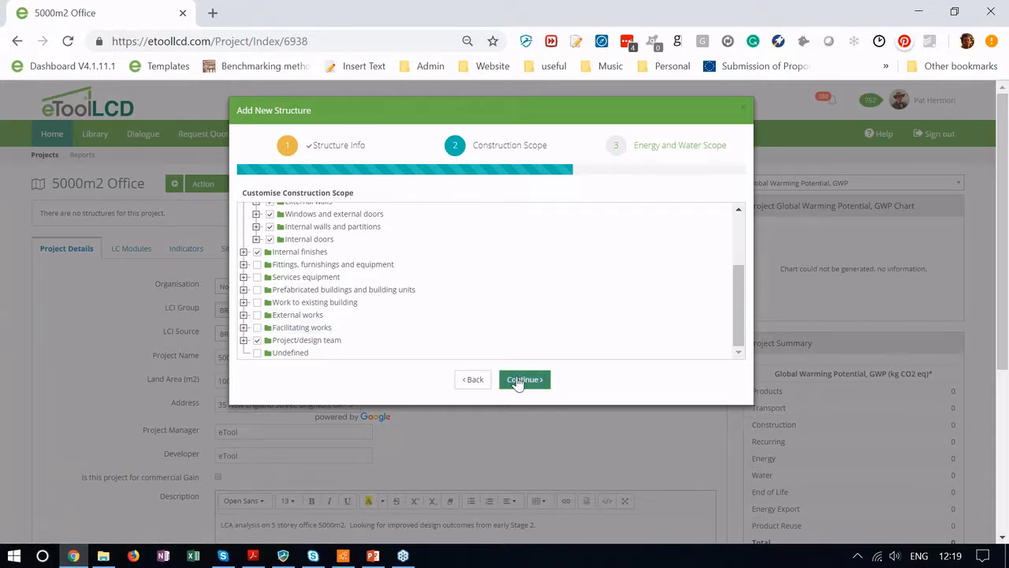
{"action": "left_click", "coordinate": [257, 340]}
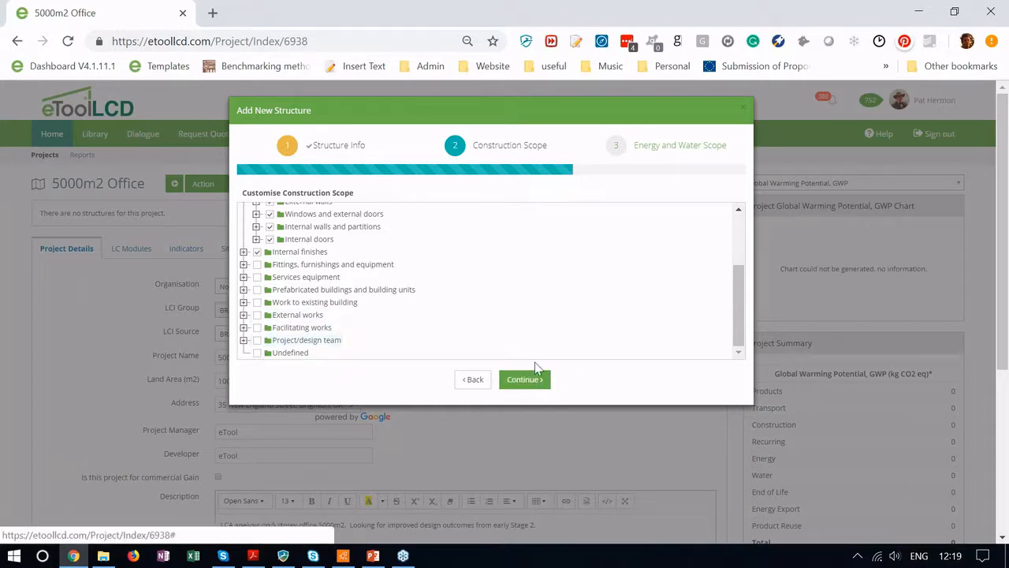
Step: Exclude all Appliances, Communications, Domestic Water Heating, Parasitic Loads, Fire Protection, HVAC, Lifts and Industrial Equipment
{"action": "left_click", "coordinate": [525, 380]}
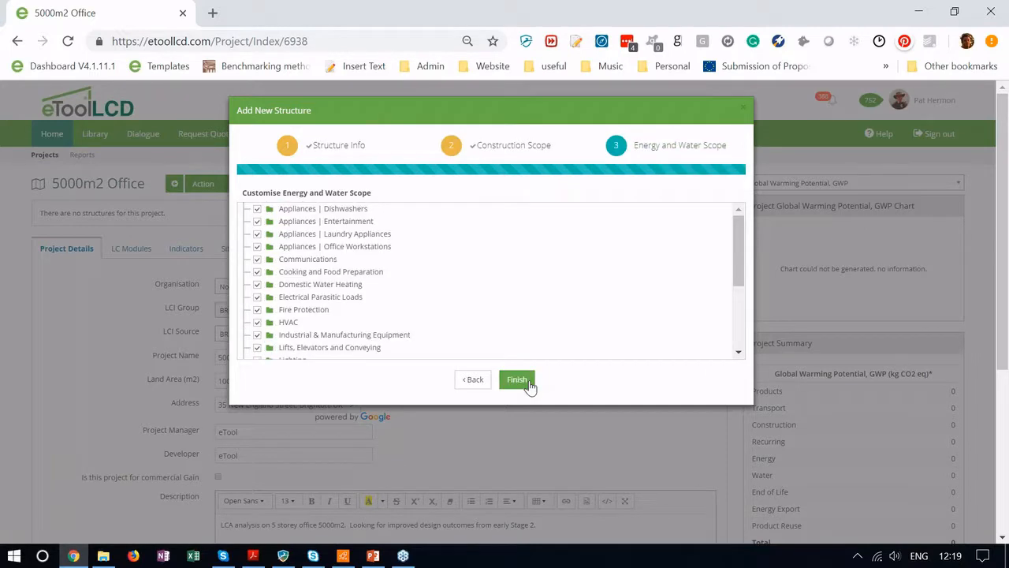
{"action": "left_click", "coordinate": [257, 209]}
{"action": "left_click", "coordinate": [256, 221]}
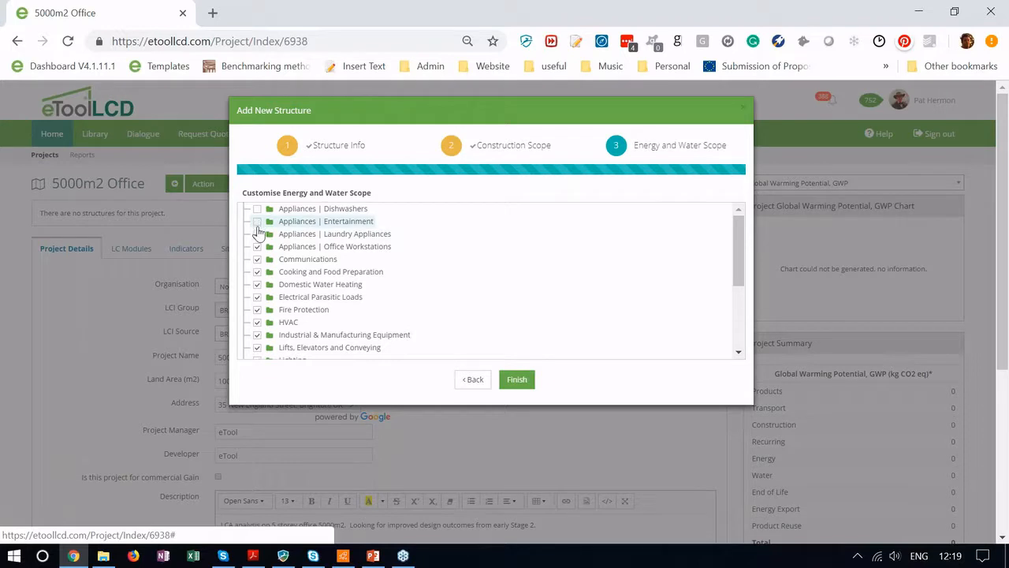
{"action": "left_click", "coordinate": [257, 234]}
{"action": "left_click", "coordinate": [257, 247]}
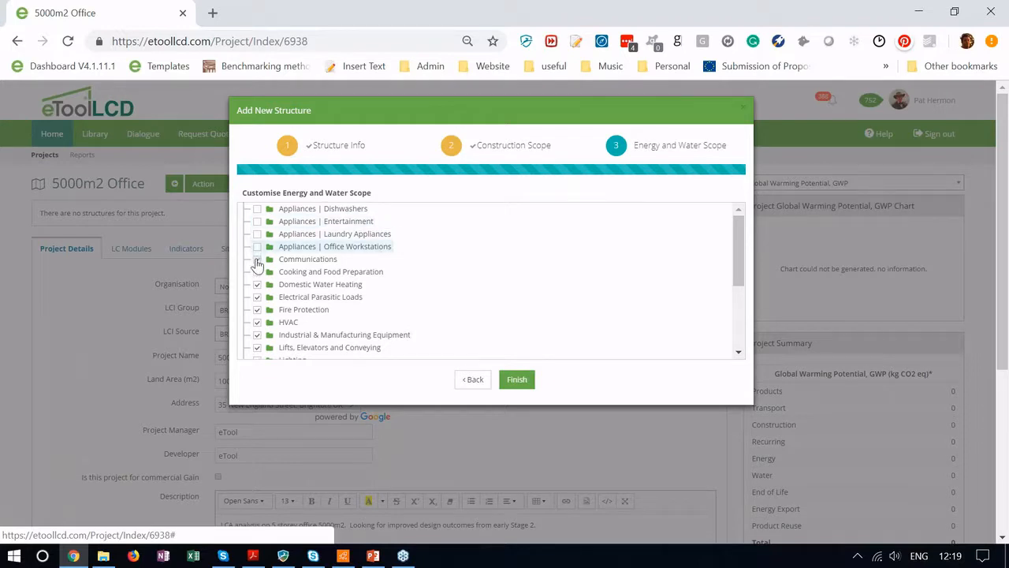
{"action": "left_click", "coordinate": [257, 260]}
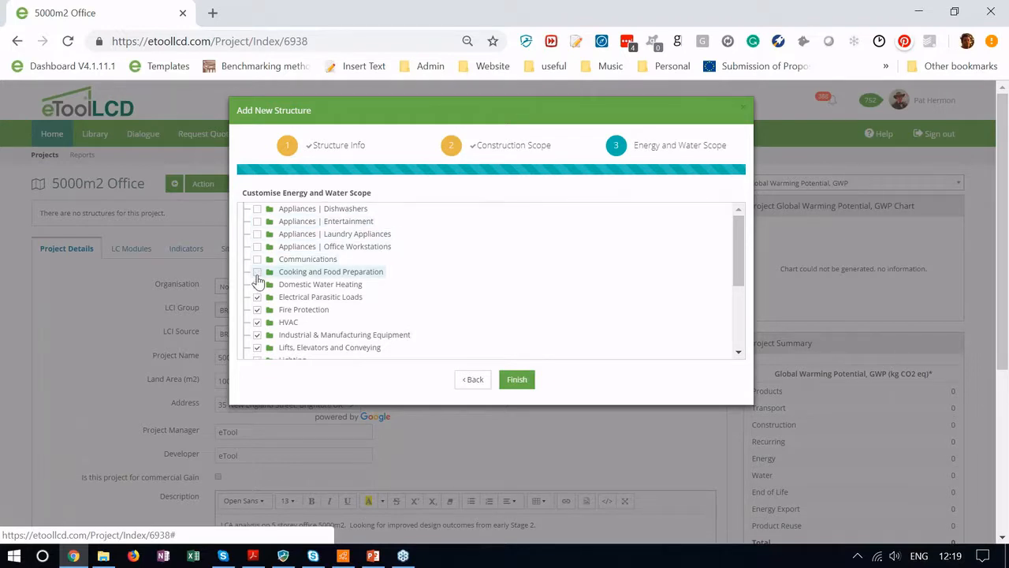
{"action": "left_click", "coordinate": [257, 284]}
{"action": "left_click", "coordinate": [257, 297]}
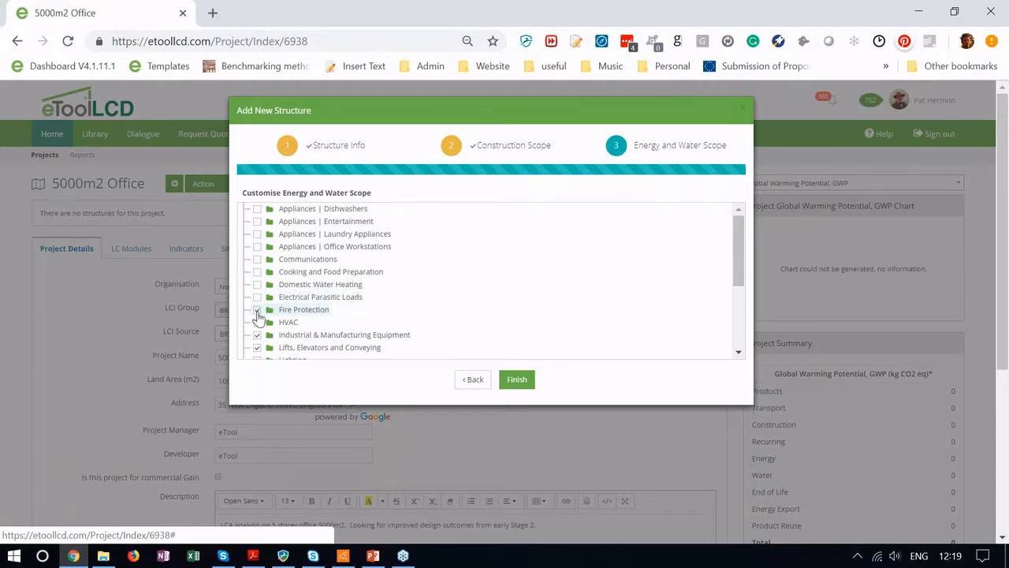
{"action": "left_click", "coordinate": [257, 309]}
{"action": "left_click", "coordinate": [257, 323]}
{"action": "left_click", "coordinate": [257, 346]}
{"action": "left_click", "coordinate": [257, 335]}
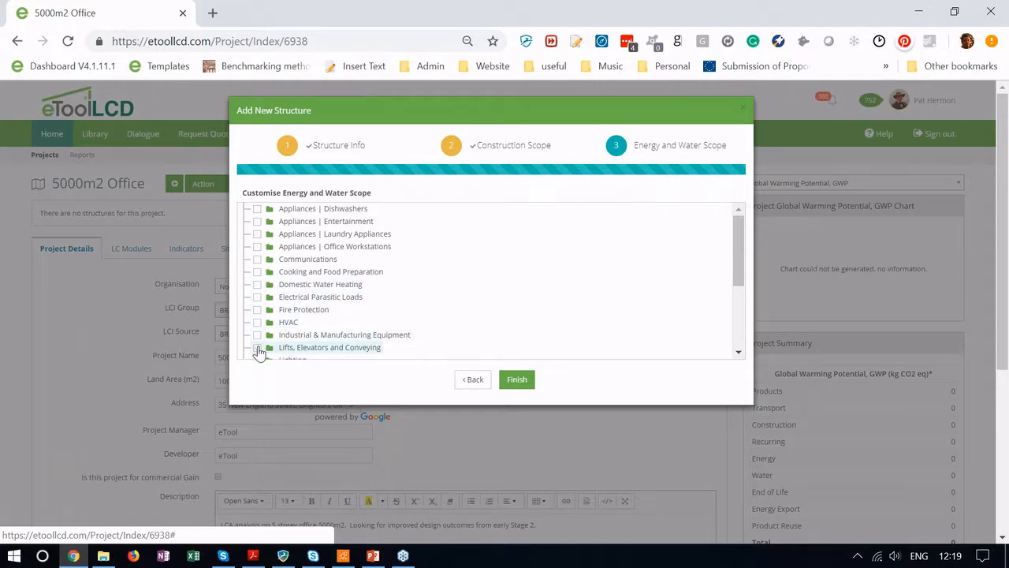
Step: Exclude Lighting through Water Supply categories from energy and water scope, then create the structure
{"action": "scroll", "coordinate": [331, 300], "scroll_direction": "down", "scroll_amount": 3}
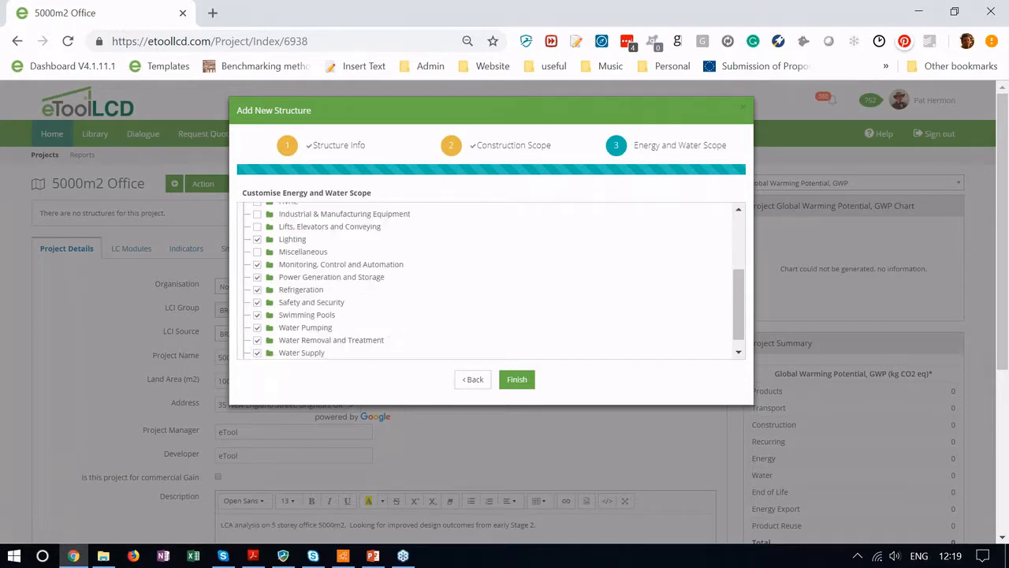
{"action": "left_click", "coordinate": [257, 239]}
{"action": "left_click", "coordinate": [257, 277]}
{"action": "left_click", "coordinate": [257, 264]}
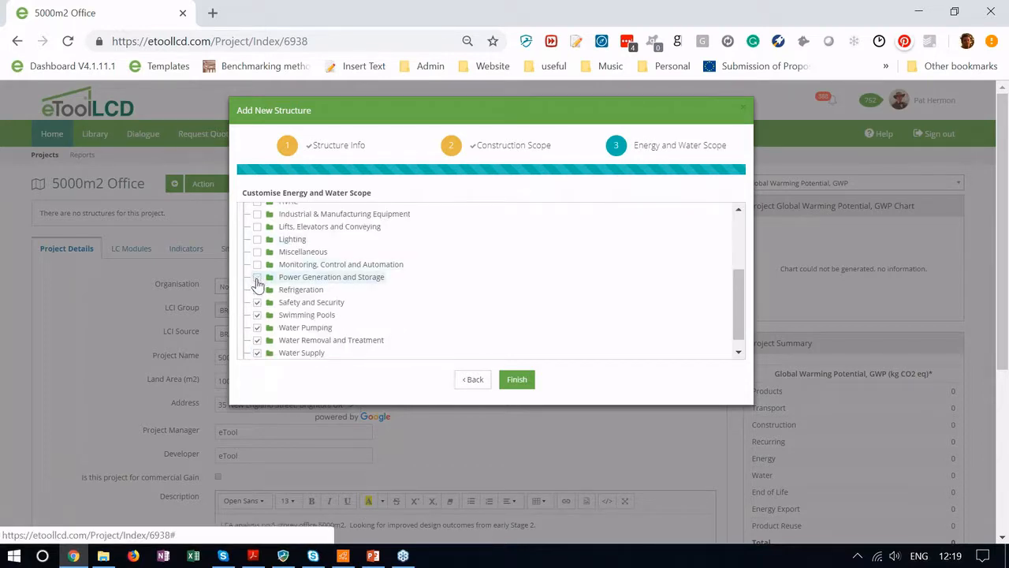
{"action": "left_click", "coordinate": [257, 302]}
{"action": "left_click", "coordinate": [257, 289]}
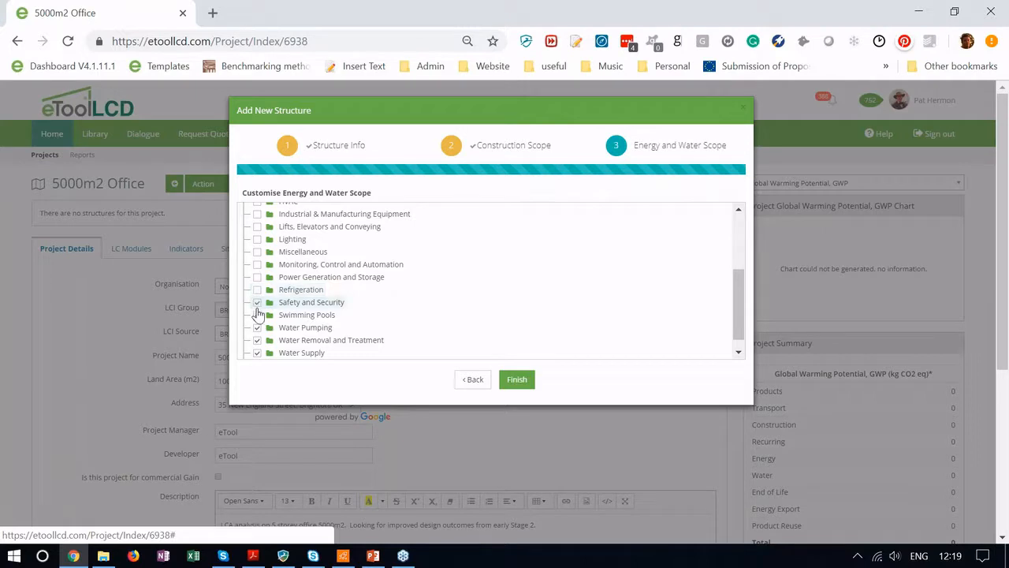
{"action": "left_click", "coordinate": [257, 327]}
{"action": "left_click", "coordinate": [257, 315]}
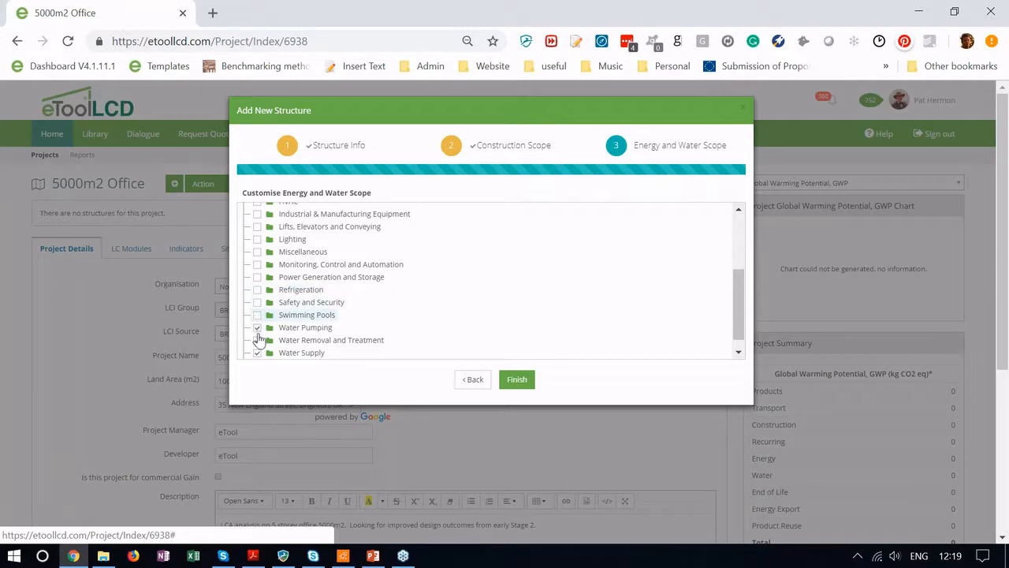
{"action": "left_click", "coordinate": [257, 341]}
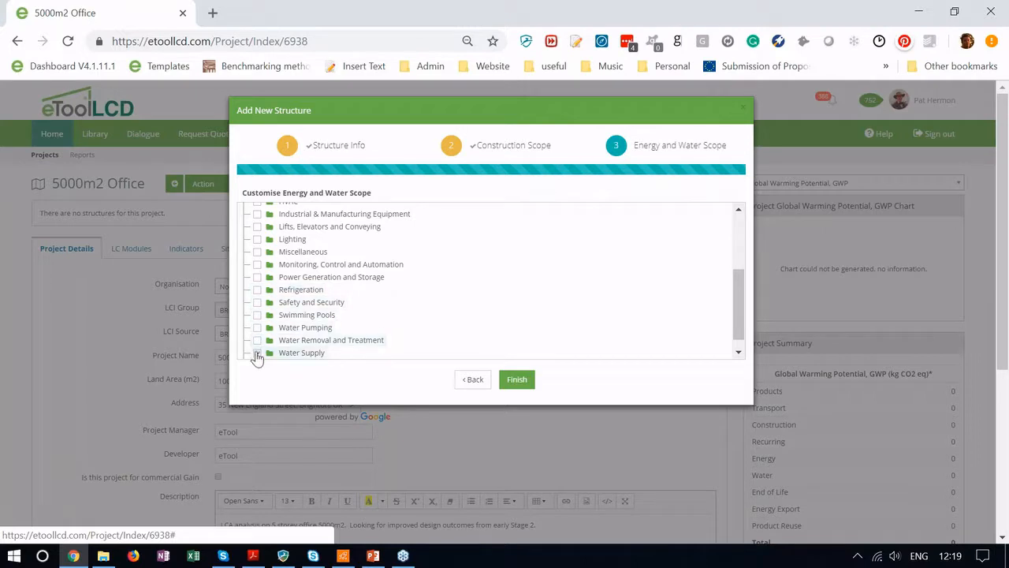
{"action": "left_click", "coordinate": [256, 353]}
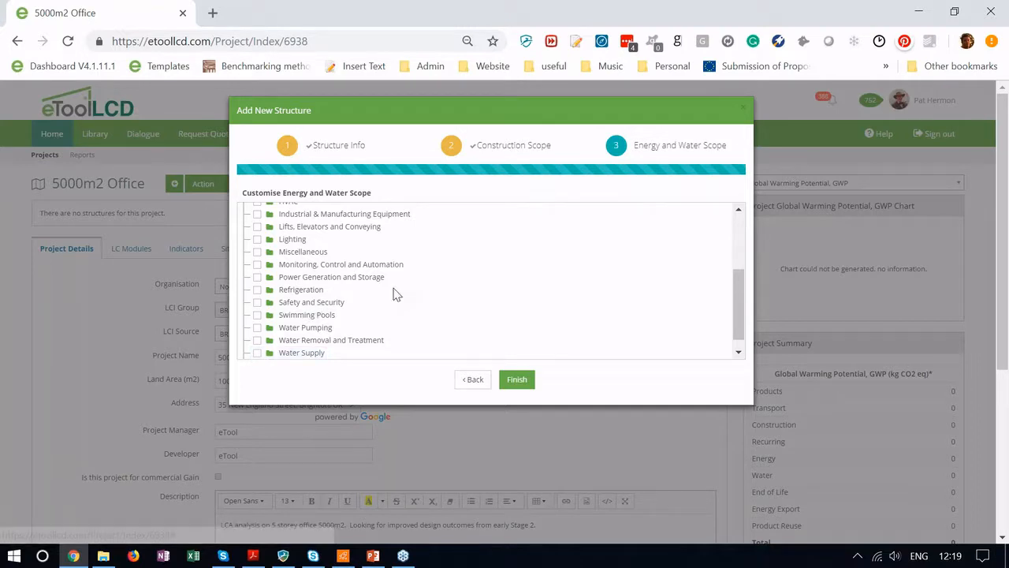
{"action": "scroll", "coordinate": [392, 292], "scroll_direction": "down", "scroll_amount": 1}
{"action": "left_click", "coordinate": [517, 379]}
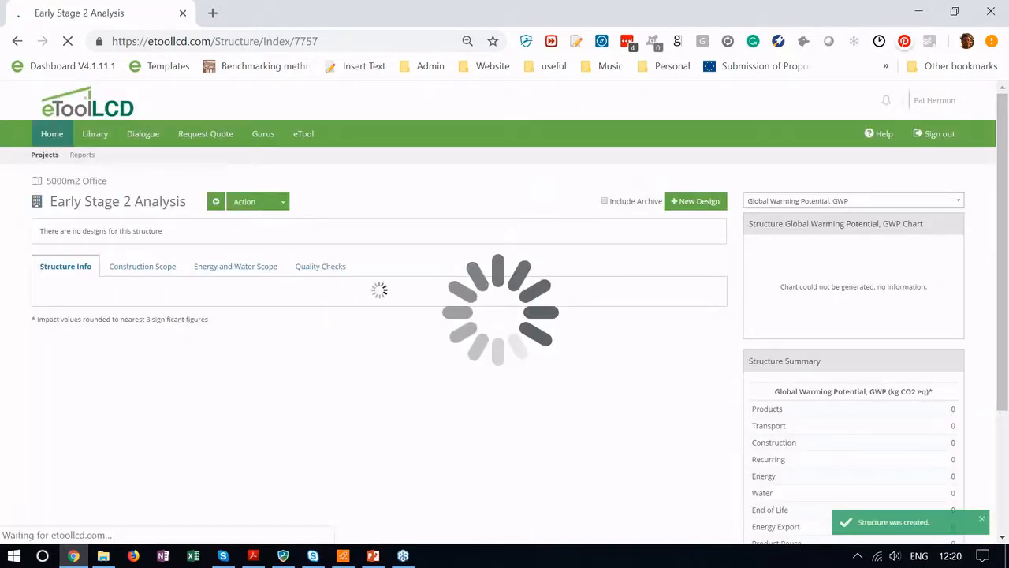
Step: Start a new design for the Early Stage 2 Analysis structure
{"action": "left_click", "coordinate": [690, 202]}
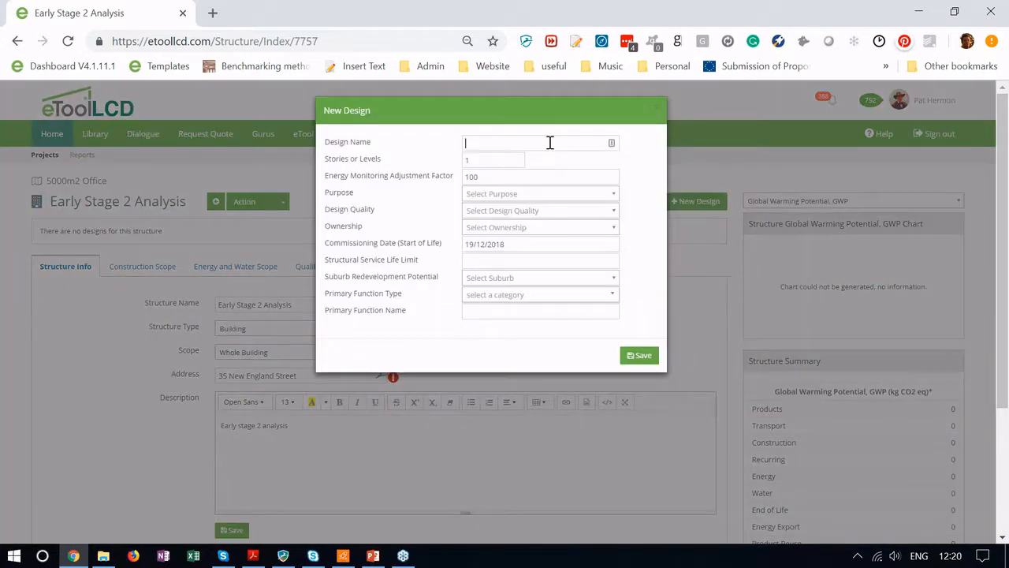
Step: Name the new design 'Base Design substructure and superstructure', fixing the capitalisation
{"action": "left_click", "coordinate": [549, 143]}
{"action": "type", "text": "BAse De"}
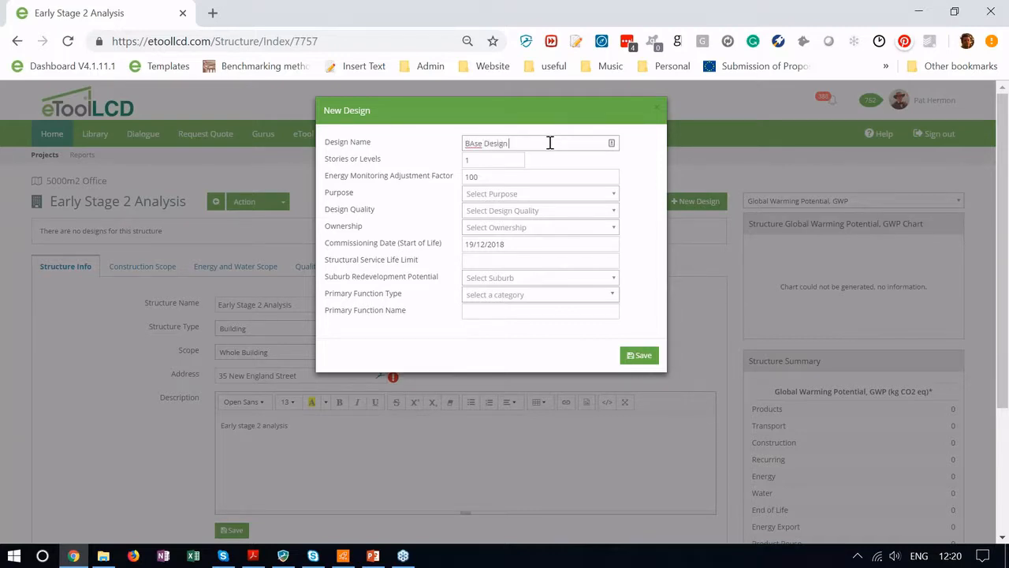
{"action": "type", "text": "sign"}
{"action": "left_click", "coordinate": [474, 143]}
{"action": "key", "text": "BackSpace"}
{"action": "type", "text": "a"}
{"action": "type", "text": " Sub"}
{"action": "type", "text": "ur"}
{"action": "type", "text": "tructure and"}
{"action": "type", "text": " superstructure"}
{"action": "left_click", "coordinate": [498, 144]}
{"action": "key", "text": "BackSpace"}
{"action": "type", "text": "s"}
Step: Set 5 stories, LCA - Base purpose, High (Spec Architectural Design) quality and More than Ten Owners
{"action": "left_click", "coordinate": [494, 160]}
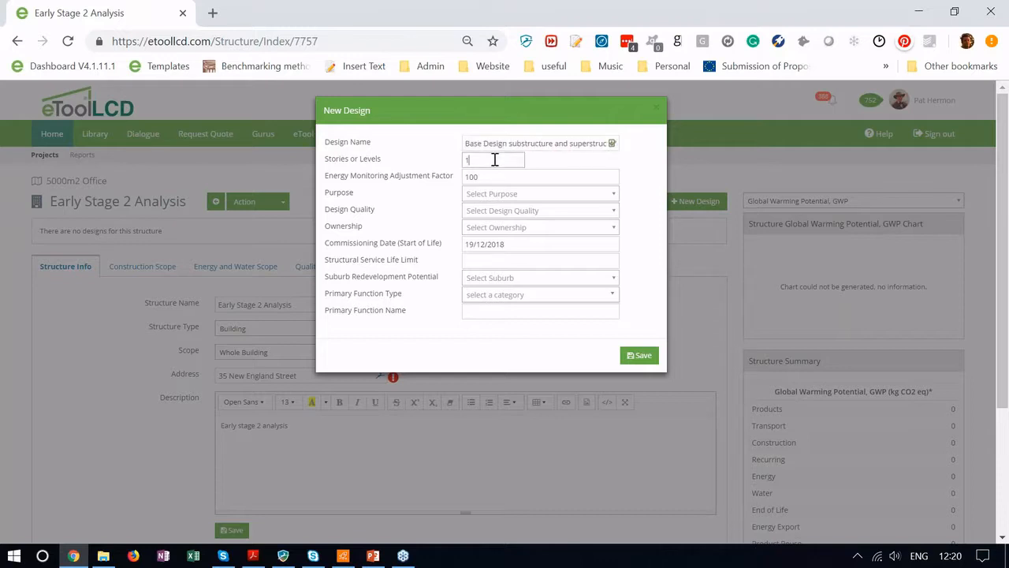
{"action": "key", "text": "BackSpace"}
{"action": "type", "text": "5"}
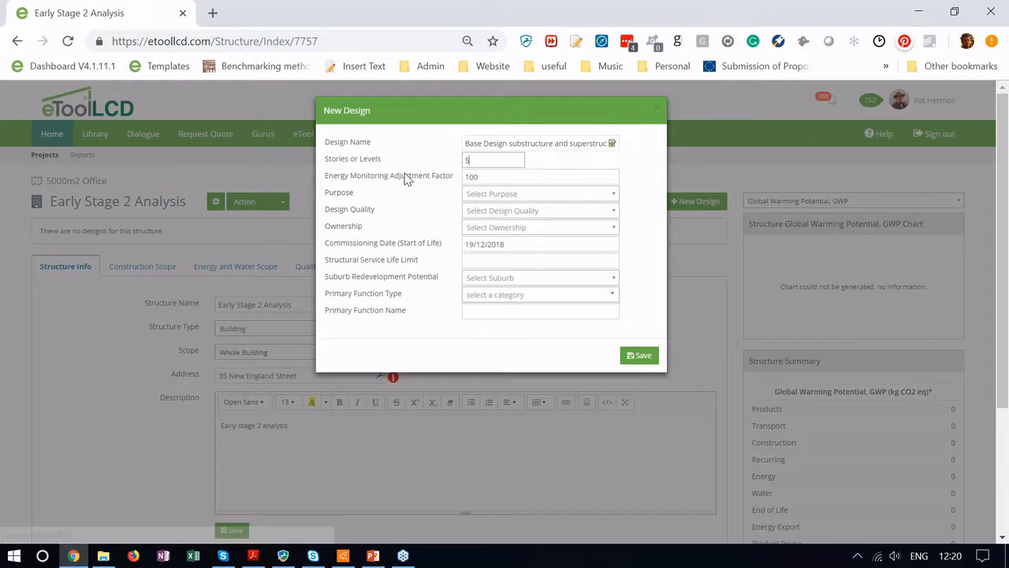
{"action": "left_click", "coordinate": [499, 197]}
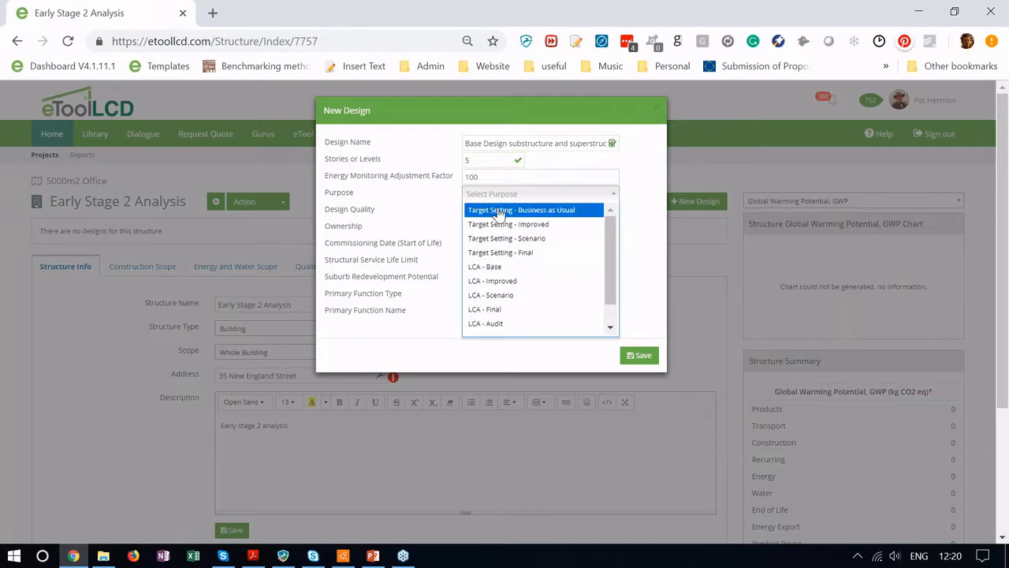
{"action": "left_click", "coordinate": [489, 268]}
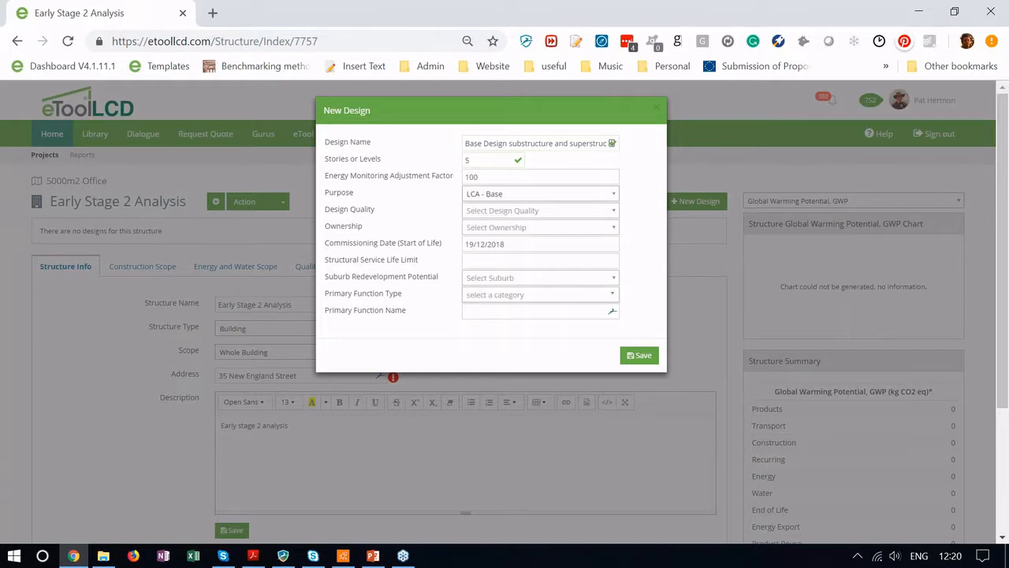
{"action": "left_click", "coordinate": [549, 212]}
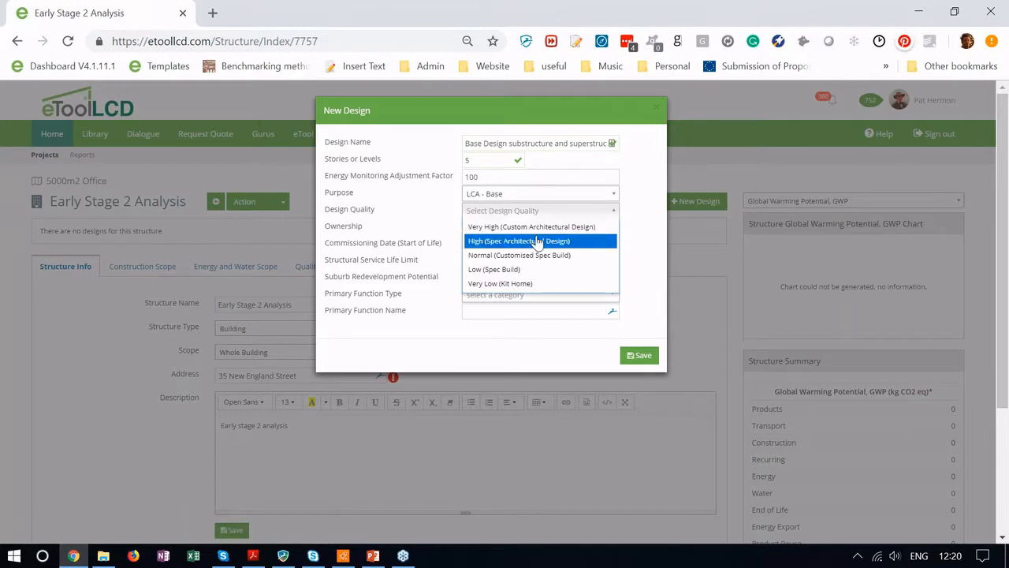
{"action": "left_click", "coordinate": [536, 240]}
{"action": "left_click", "coordinate": [538, 227]}
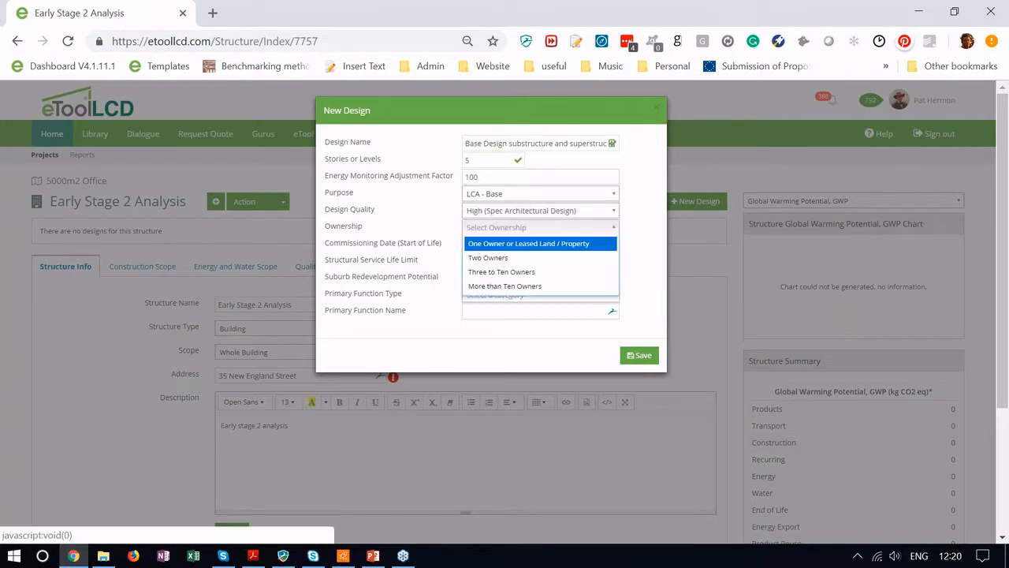
{"action": "left_click", "coordinate": [508, 287]}
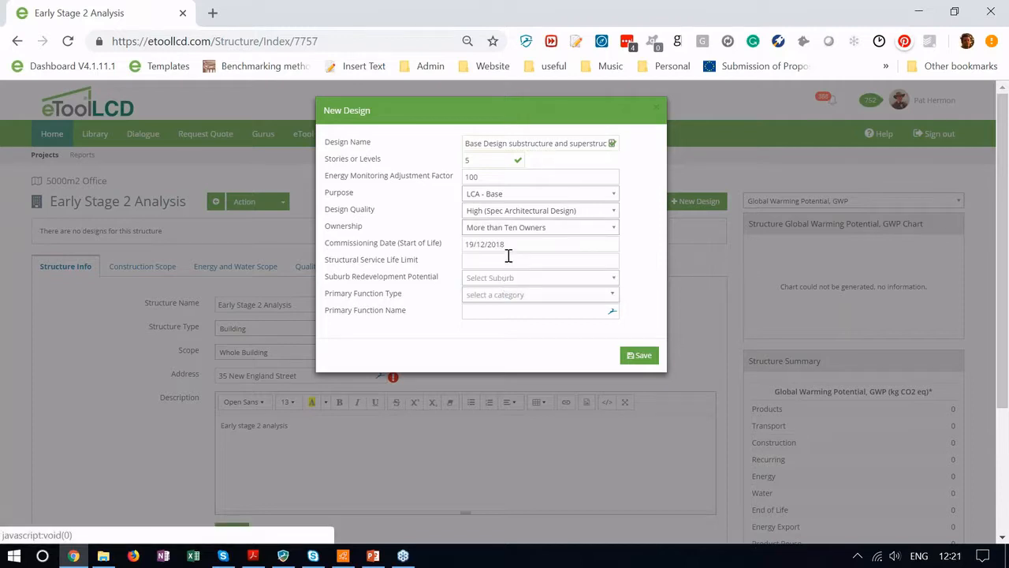
{"action": "left_click", "coordinate": [499, 260]}
Step: Set the structural service life limit to 200 and redevelopment potential to Normal (Suburbs)
{"action": "type", "text": "200"}
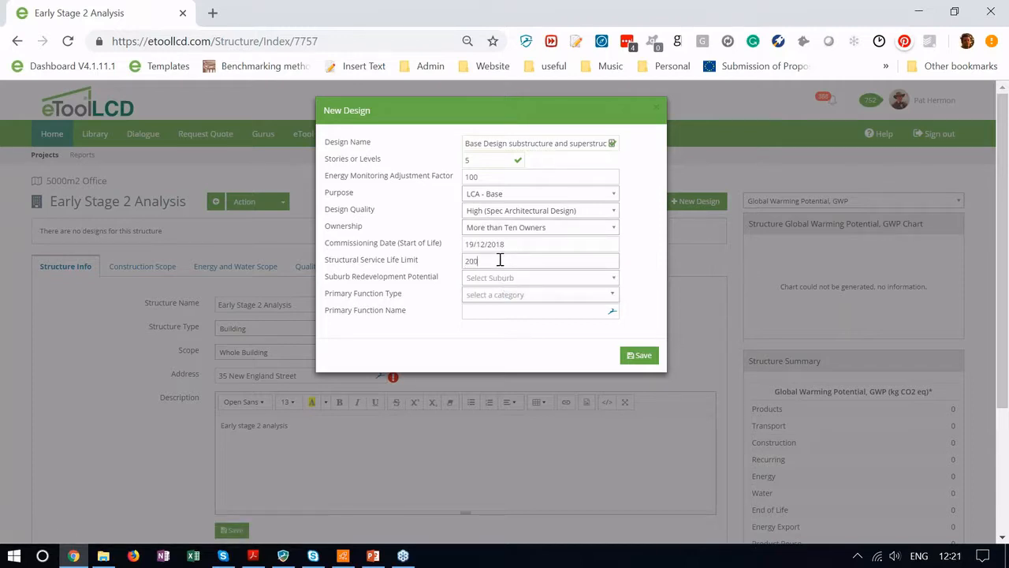
{"action": "left_click", "coordinate": [542, 279]}
{"action": "left_click", "coordinate": [523, 322]}
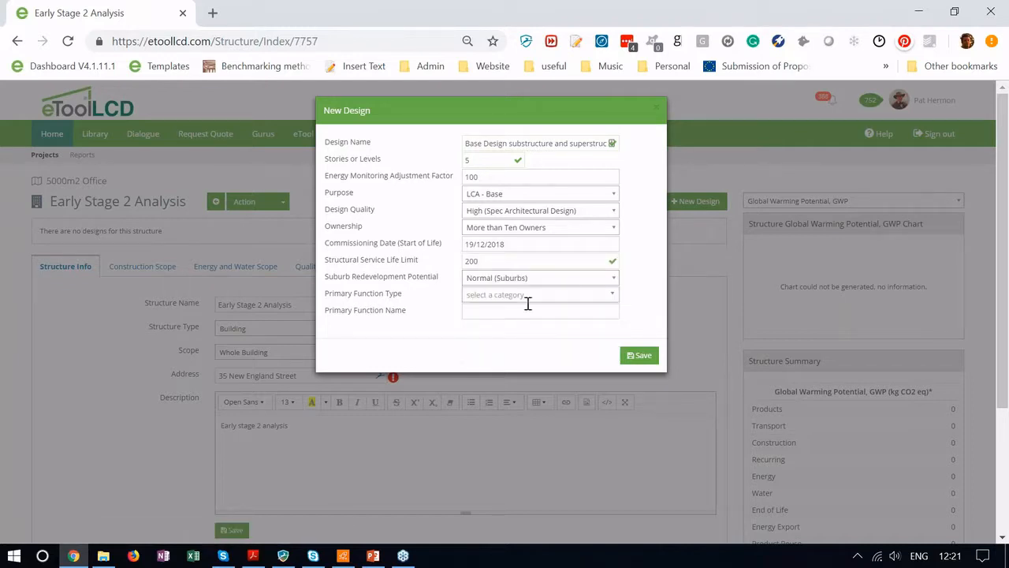
Step: Add a Multi-tenant Office Building primary function named 'Main office' and save the design
{"action": "left_click", "coordinate": [533, 295]}
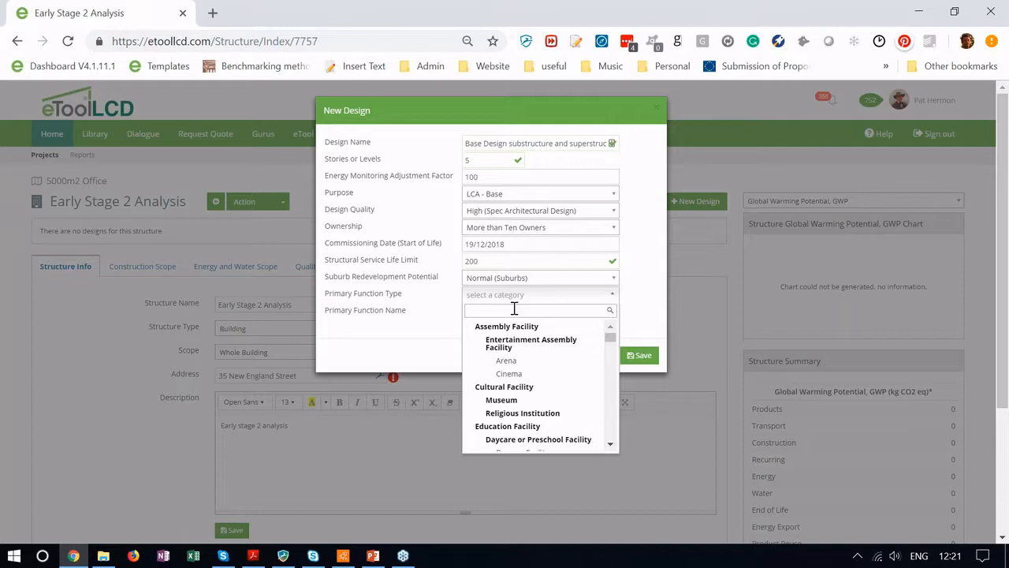
{"action": "type", "text": "offic"}
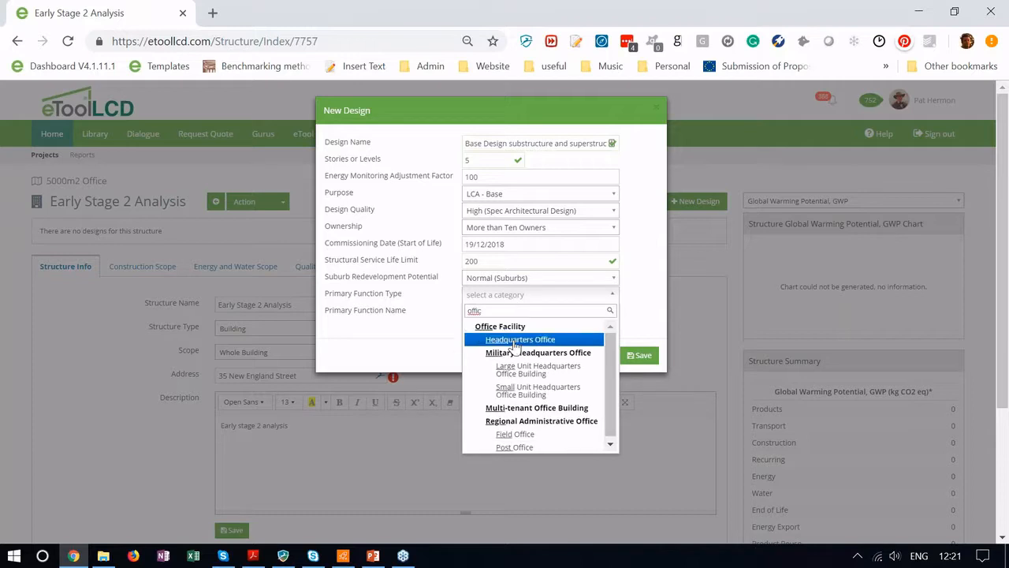
{"action": "left_click", "coordinate": [504, 408]}
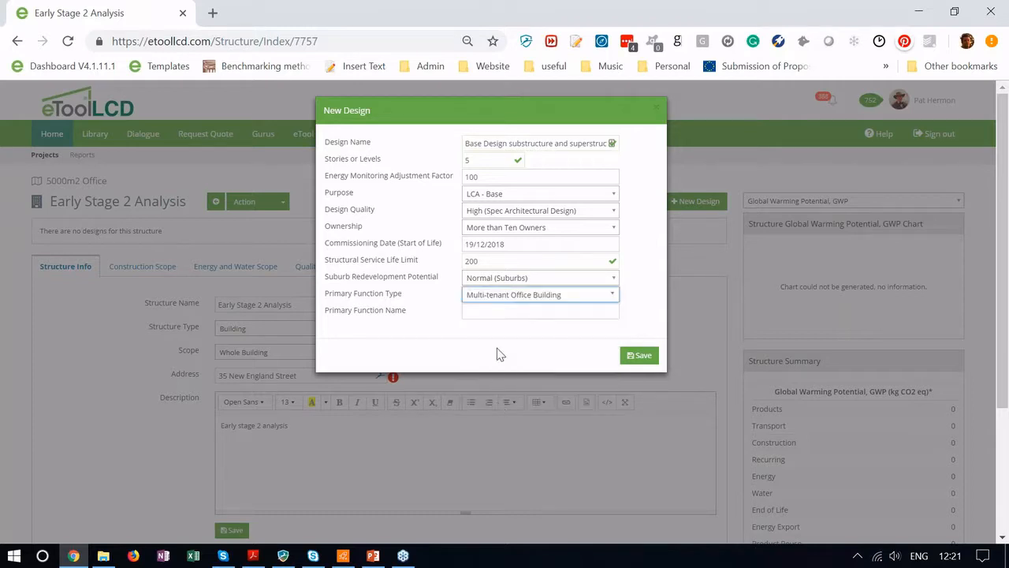
{"action": "left_click", "coordinate": [497, 313]}
{"action": "type", "text": "MAin office"}
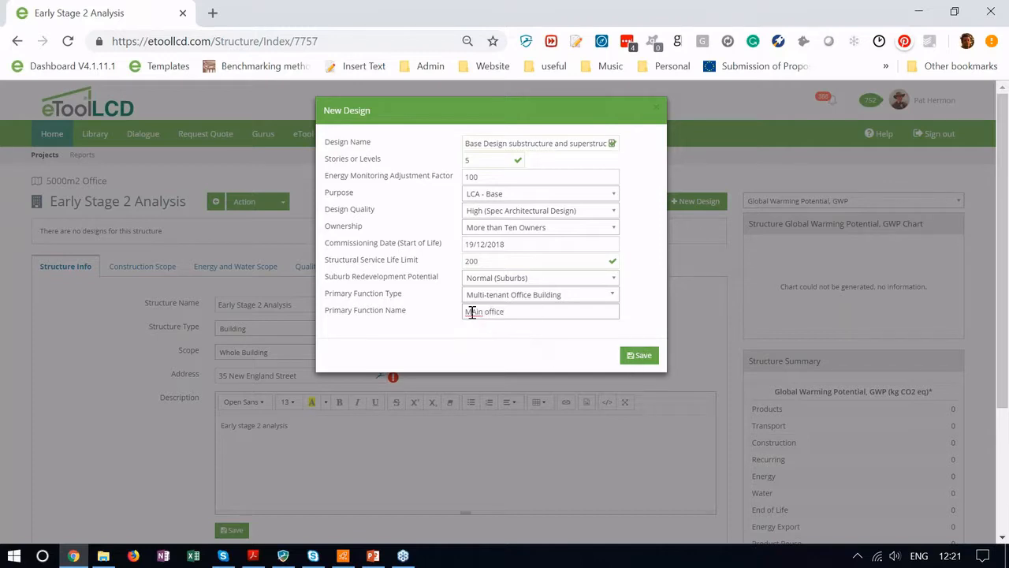
{"action": "left_click_drag", "start_coordinate": [472, 312], "coordinate": [477, 304]}
{"action": "type", "text": "a"}
{"action": "left_click", "coordinate": [643, 357]}
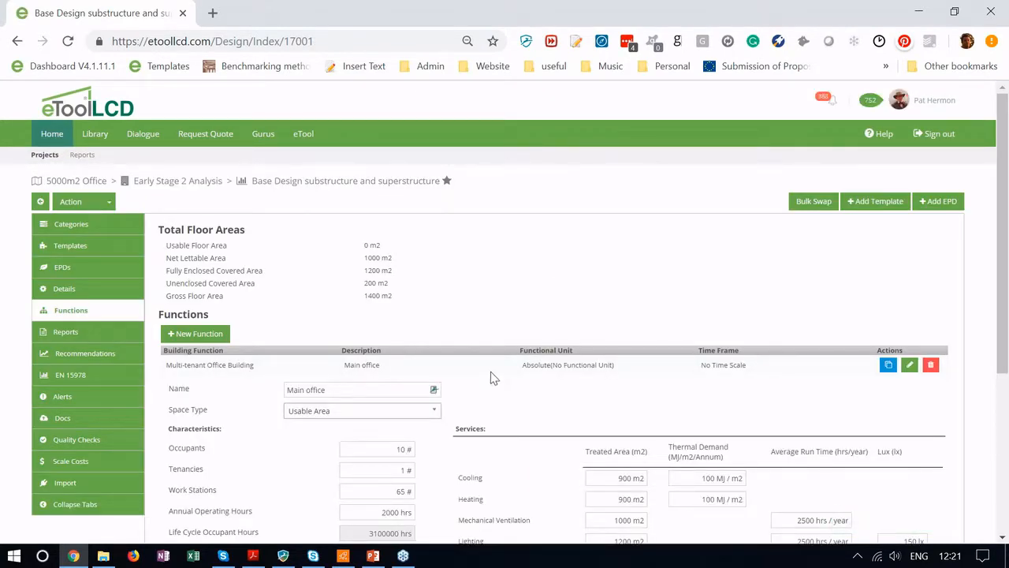
Step: Enter 5000 m2 fully enclosed, 0 m2 unenclosed and 4000 m2 net lettable area for Main office
{"action": "scroll", "coordinate": [409, 307], "scroll_direction": "down", "scroll_amount": 3}
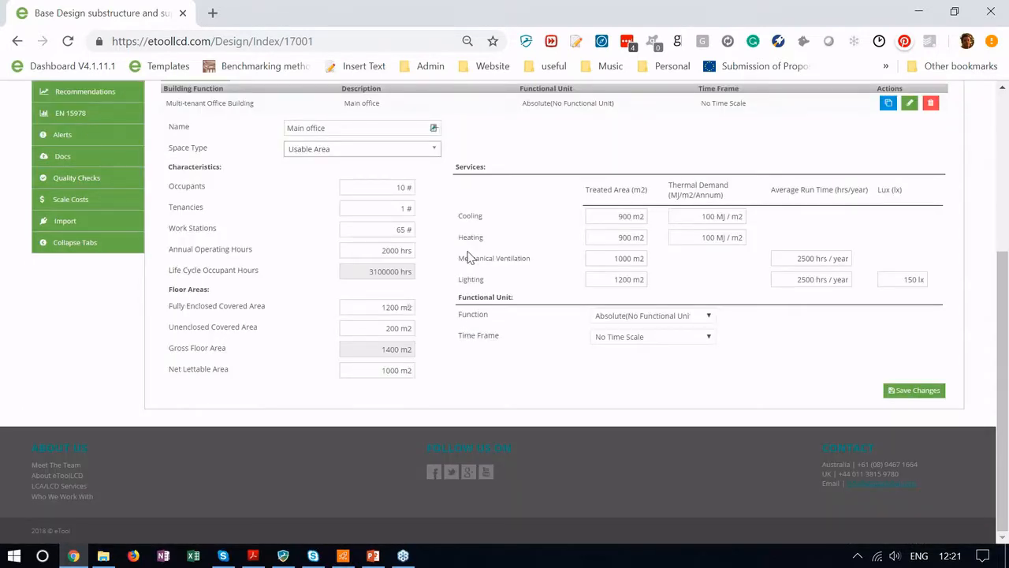
{"action": "scroll", "coordinate": [470, 258], "scroll_direction": "up", "scroll_amount": 1}
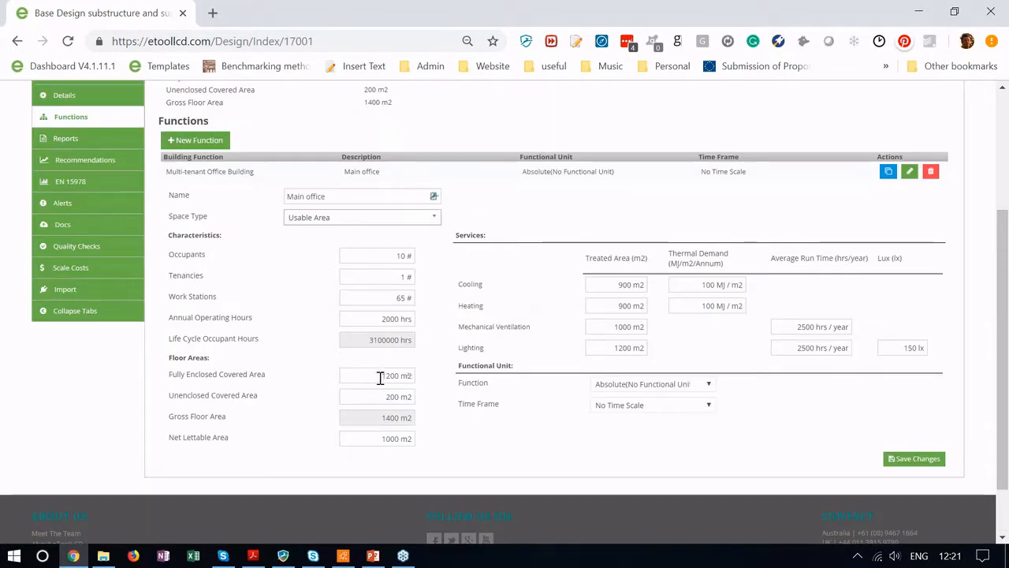
{"action": "left_click_drag", "start_coordinate": [381, 376], "coordinate": [407, 381]}
{"action": "type", "text": "500"}
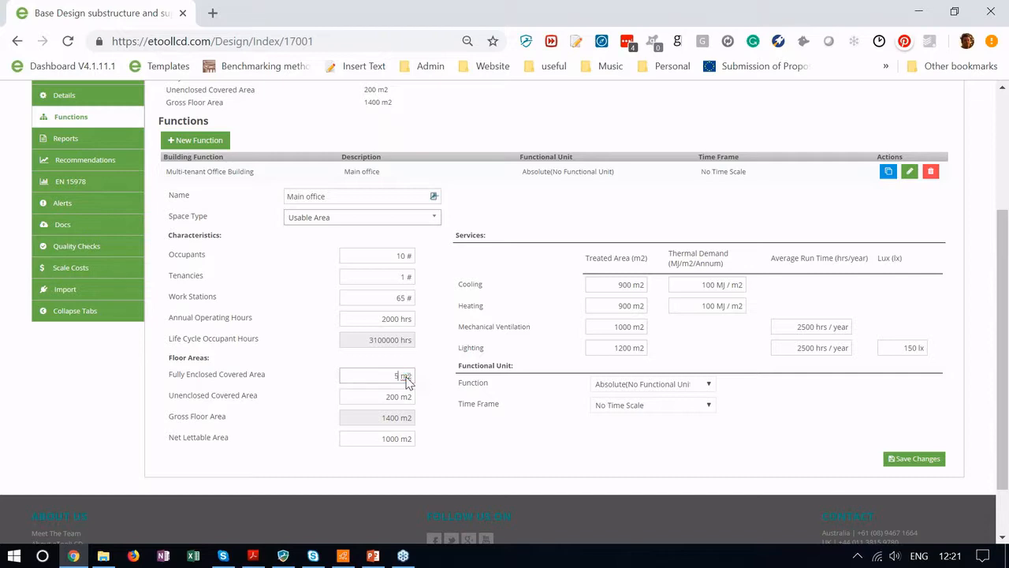
{"action": "left_click_drag", "start_coordinate": [383, 398], "coordinate": [408, 400]}
{"action": "type", "text": "0"}
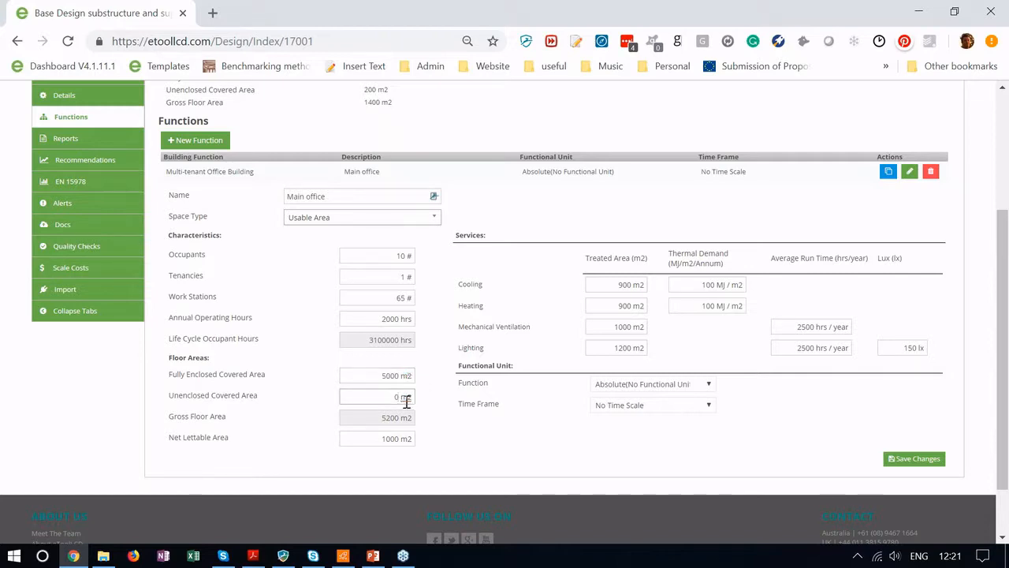
{"action": "left_click_drag", "start_coordinate": [371, 439], "coordinate": [402, 440]}
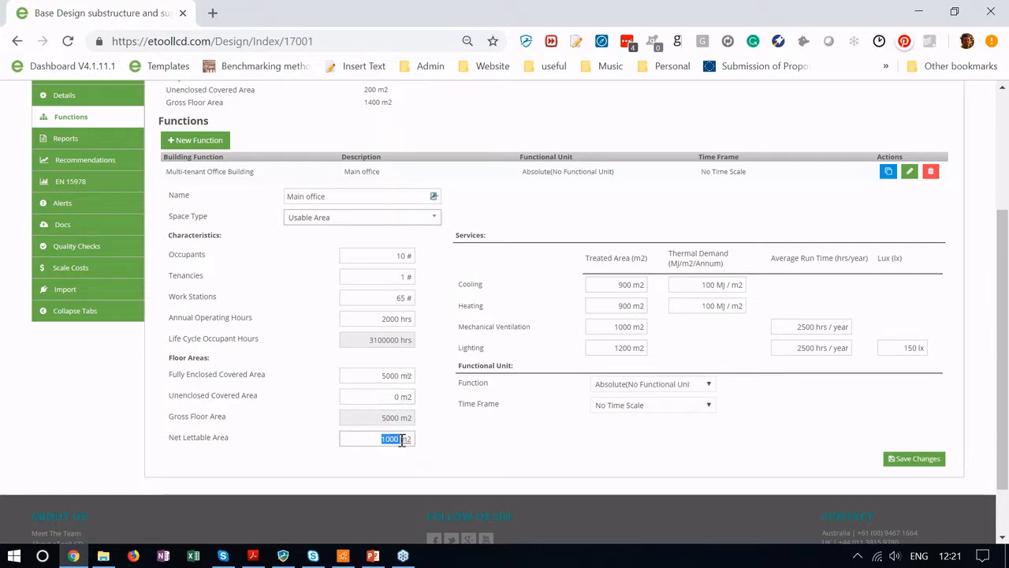
{"action": "type", "text": "4000"}
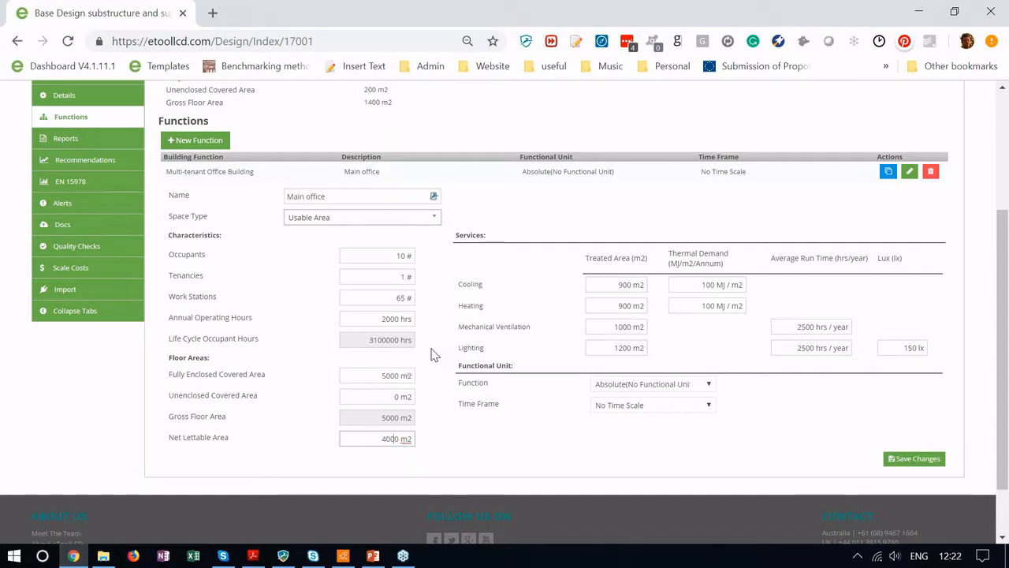
Step: Set Main office's Occupants field to 400 and Tenancies to 4
{"action": "double_click", "coordinate": [398, 255]}
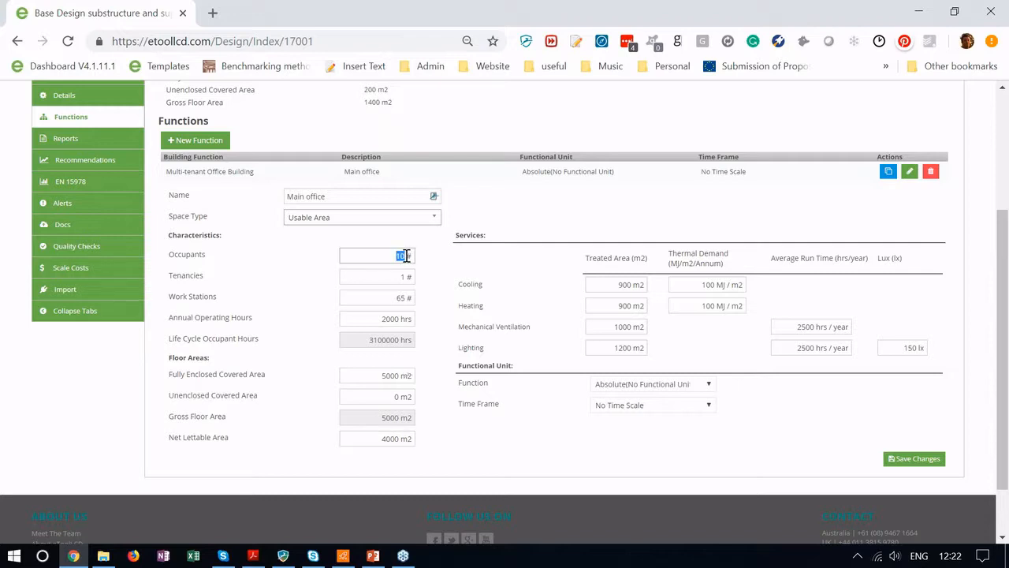
{"action": "type", "text": "400"}
{"action": "double_click", "coordinate": [405, 278]}
{"action": "type", "text": "4"}
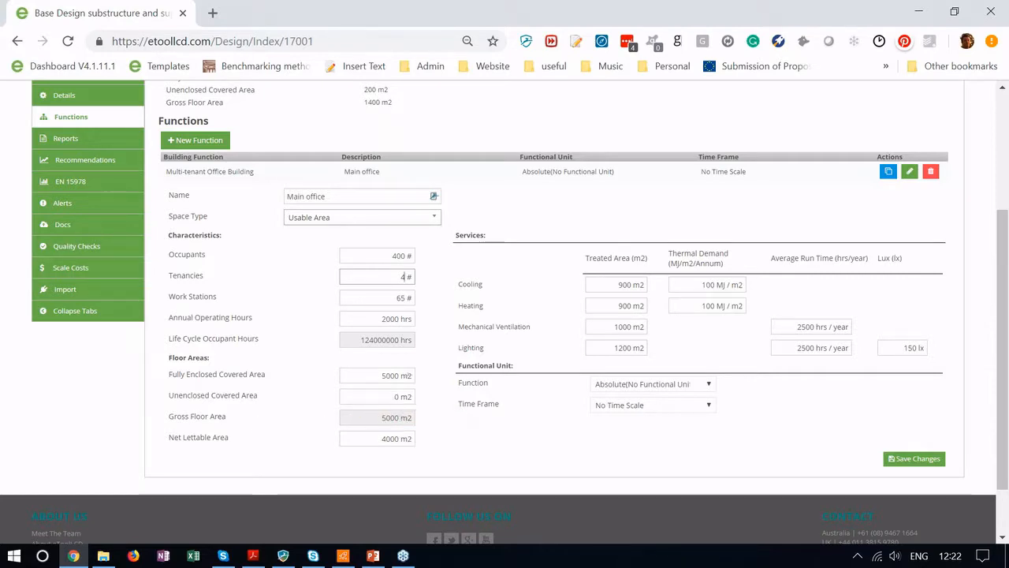
{"action": "scroll", "coordinate": [439, 388], "scroll_direction": "up", "scroll_amount": 1}
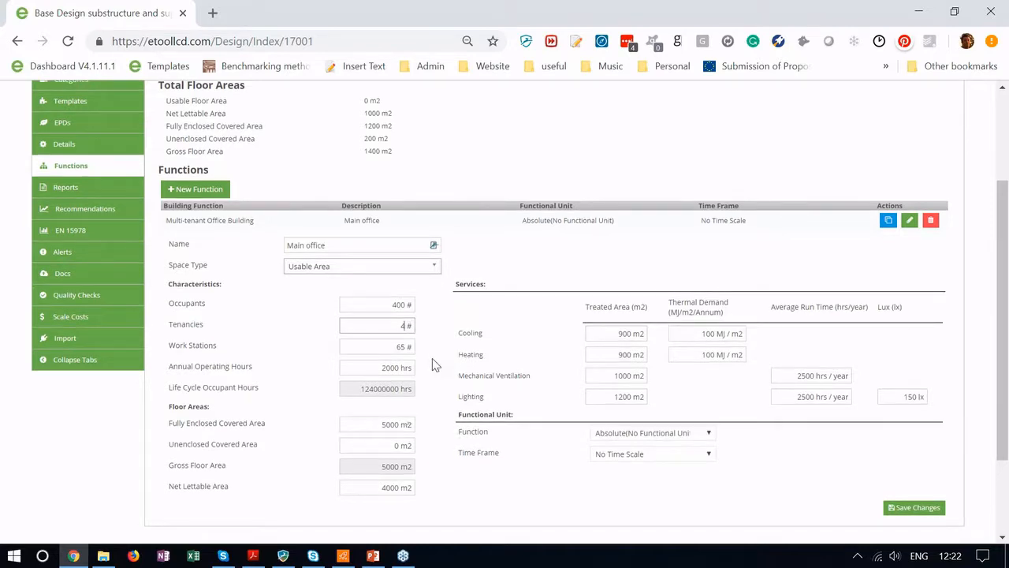
{"action": "scroll", "coordinate": [431, 358], "scroll_direction": "down", "scroll_amount": 2}
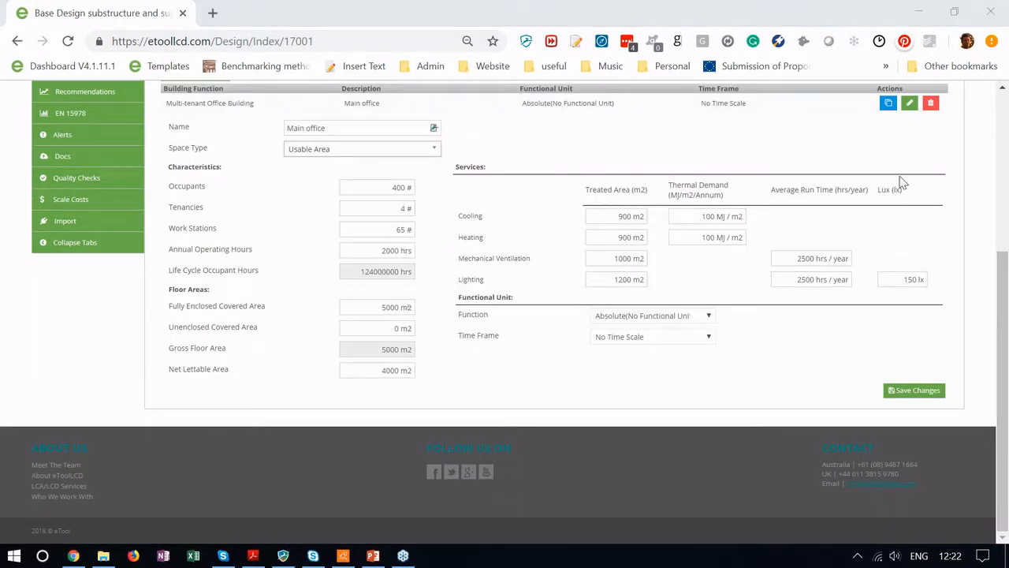
Step: Save the Main office changes and go to the Superstructure page under the design's material categories
{"action": "left_click", "coordinate": [912, 392]}
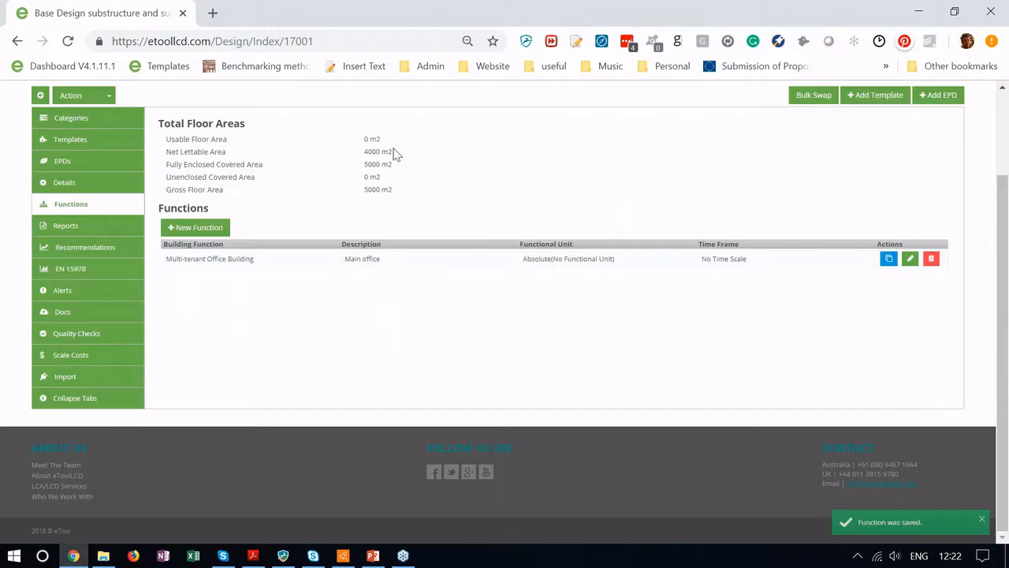
{"action": "left_click", "coordinate": [105, 144]}
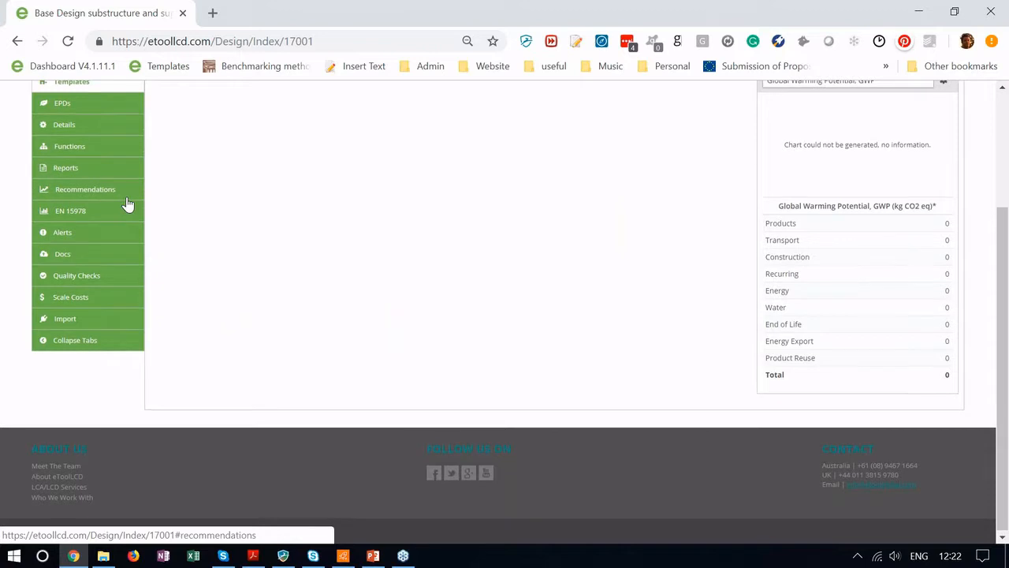
{"action": "scroll", "coordinate": [128, 205], "scroll_direction": "up", "scroll_amount": 2}
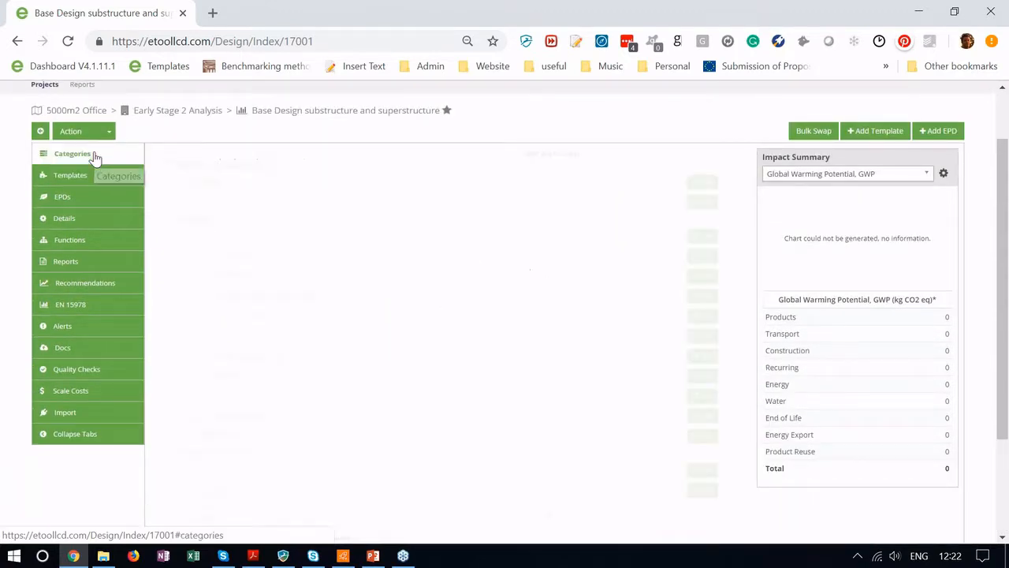
{"action": "left_click", "coordinate": [95, 155]}
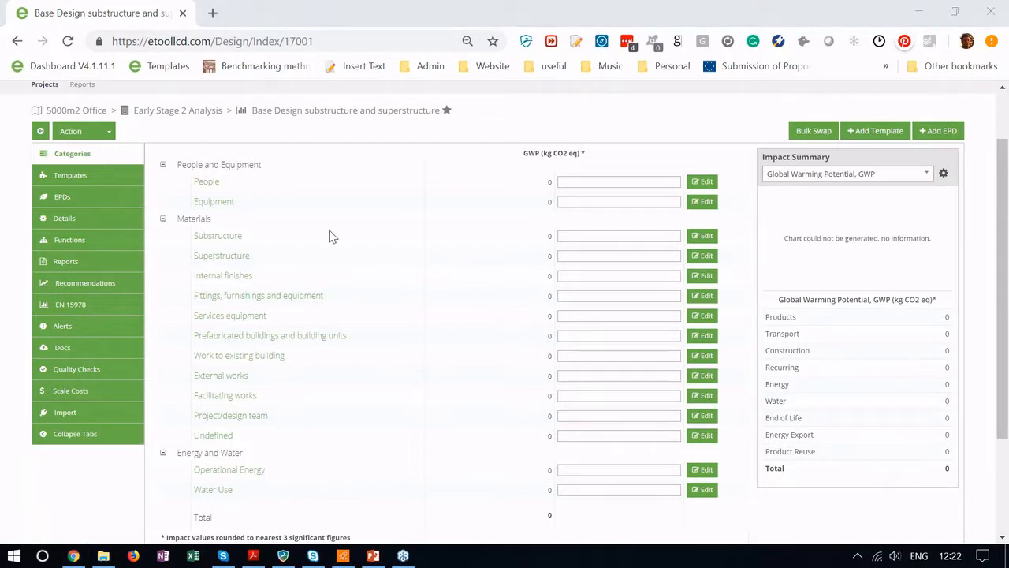
{"action": "left_click", "coordinate": [235, 256]}
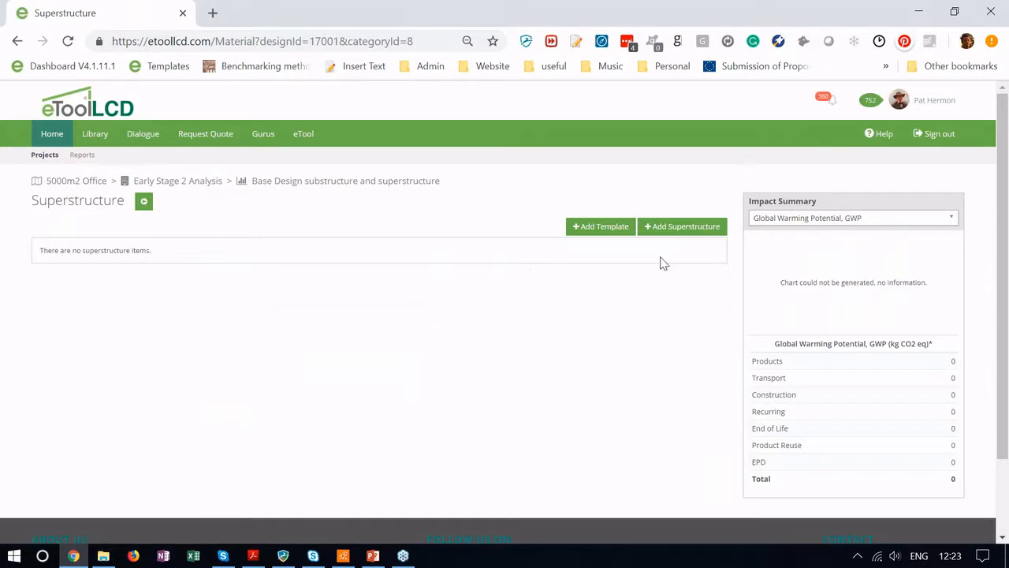
Step: Start a new Frame superstructure item with material 'Roof covering (tiles, plain), clay'
{"action": "left_click", "coordinate": [678, 229]}
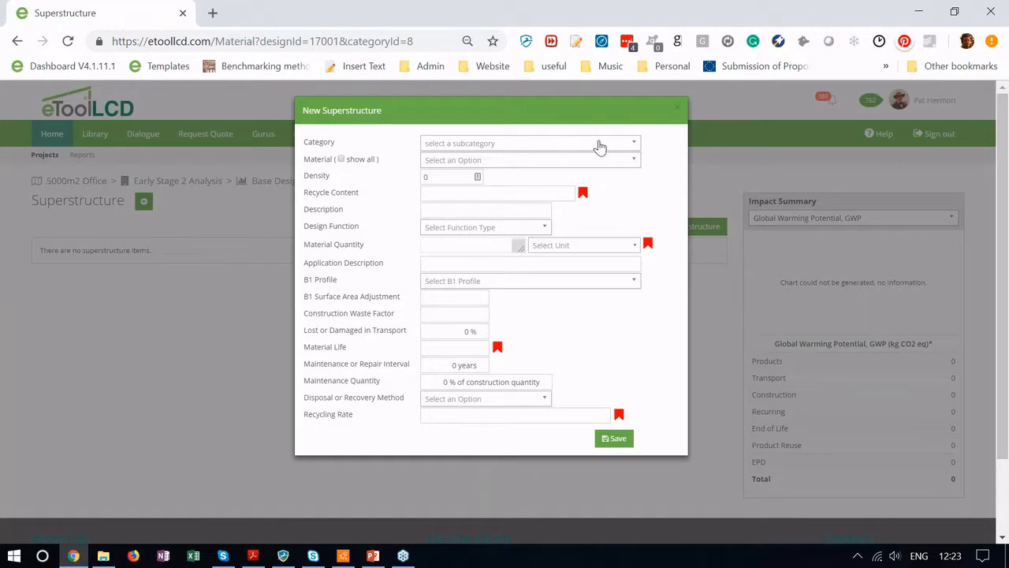
{"action": "left_click", "coordinate": [599, 146]}
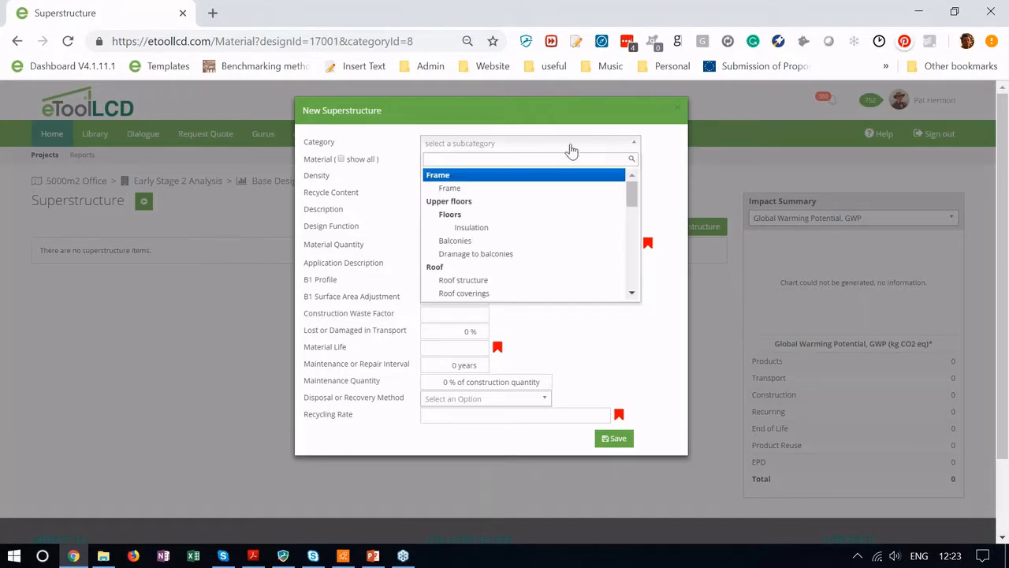
{"action": "left_click", "coordinate": [502, 176]}
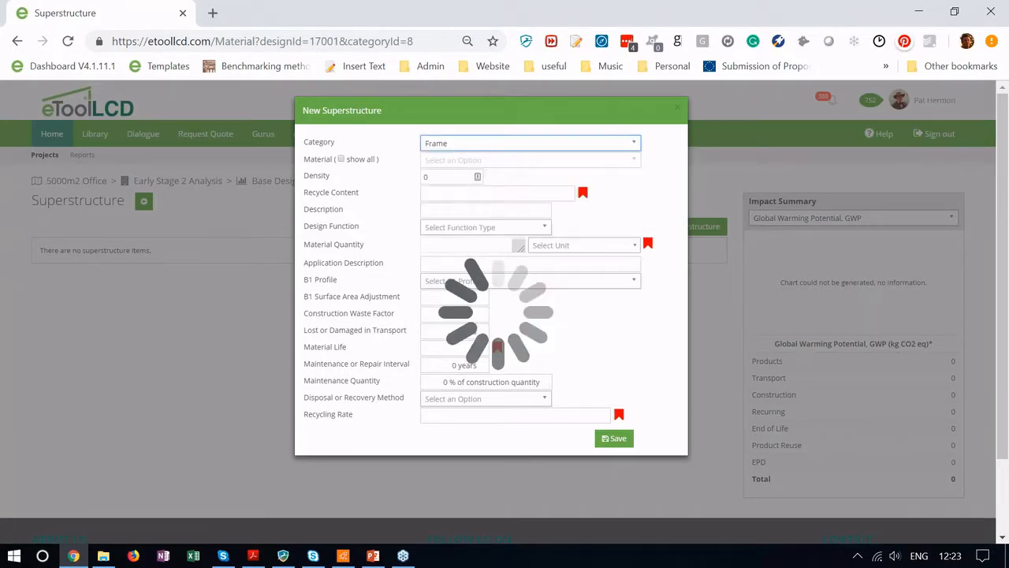
{"action": "left_click", "coordinate": [513, 167]}
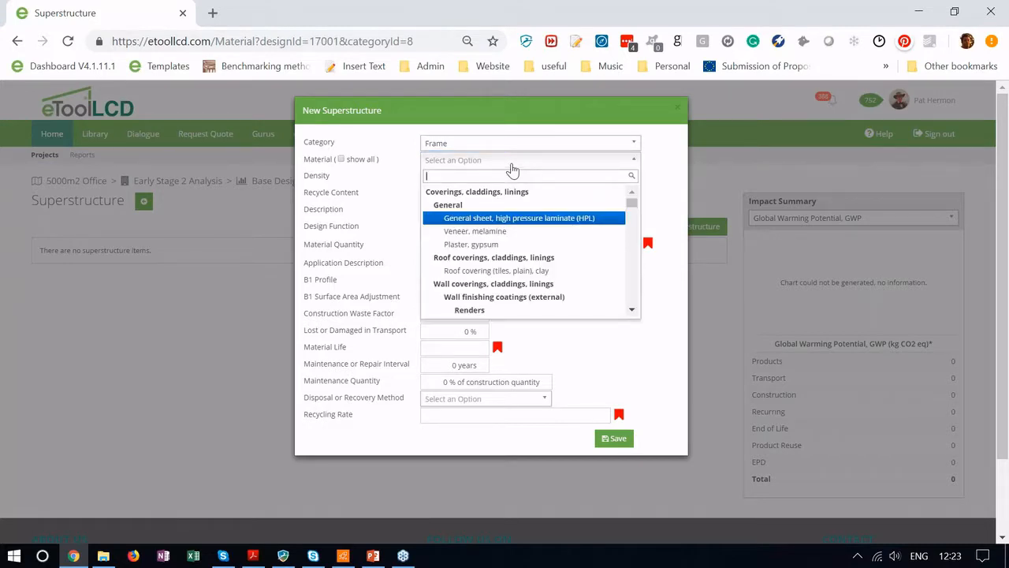
{"action": "left_click", "coordinate": [508, 273]}
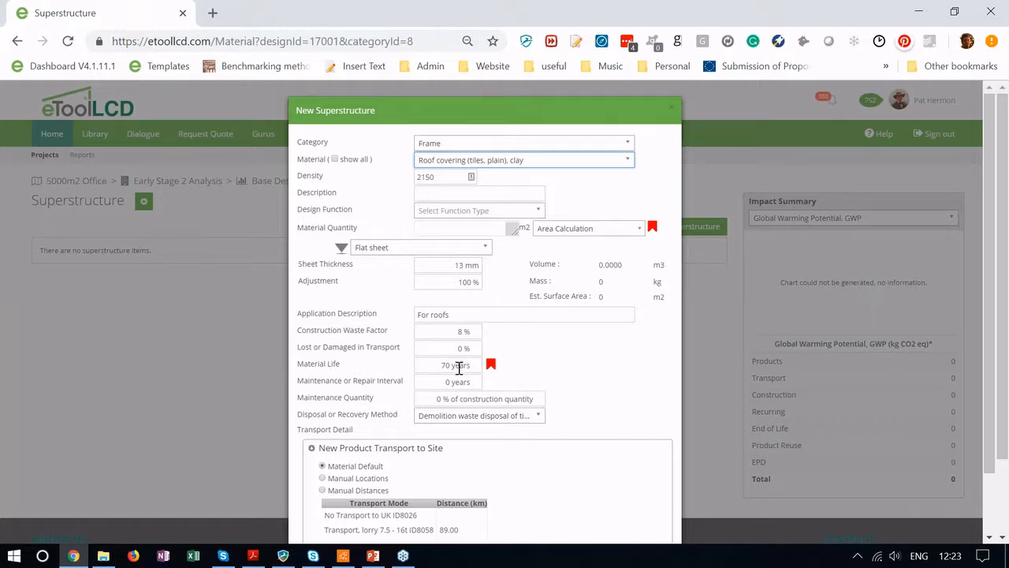
{"action": "scroll", "coordinate": [615, 394], "scroll_direction": "down", "scroll_amount": 1}
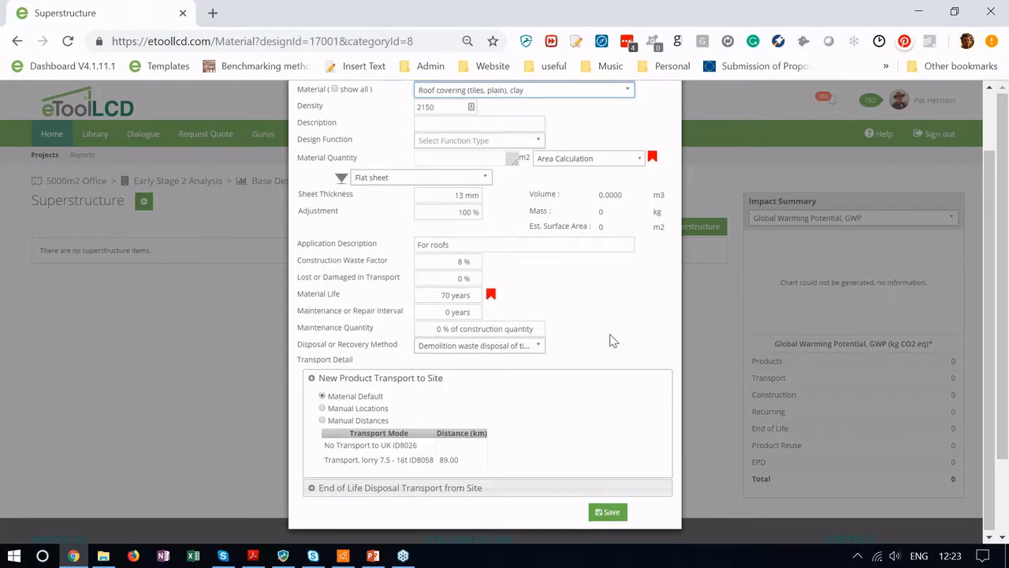
{"action": "scroll", "coordinate": [455, 230], "scroll_direction": "up", "scroll_amount": 1}
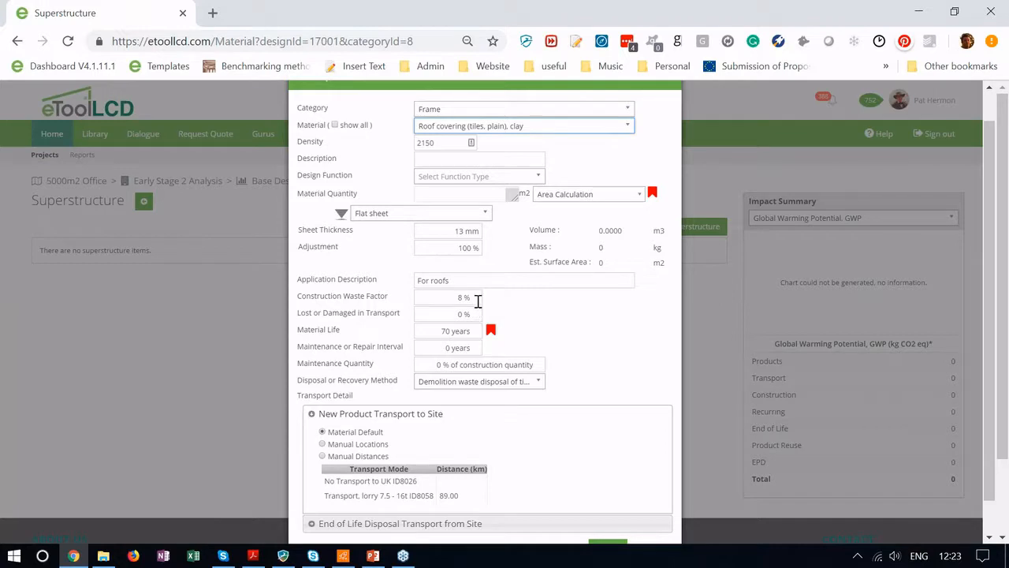
Step: Save the clay tile item as 'roof', quantity 1000 m2, assigned to the Whole Building function
{"action": "left_click", "coordinate": [465, 160]}
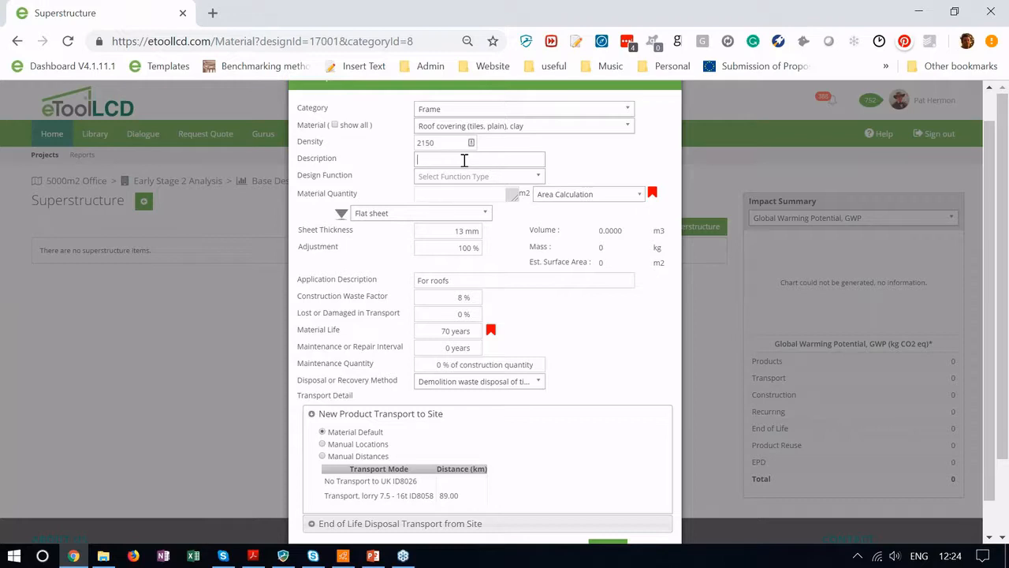
{"action": "type", "text": "roof"}
{"action": "left_click", "coordinate": [461, 196]}
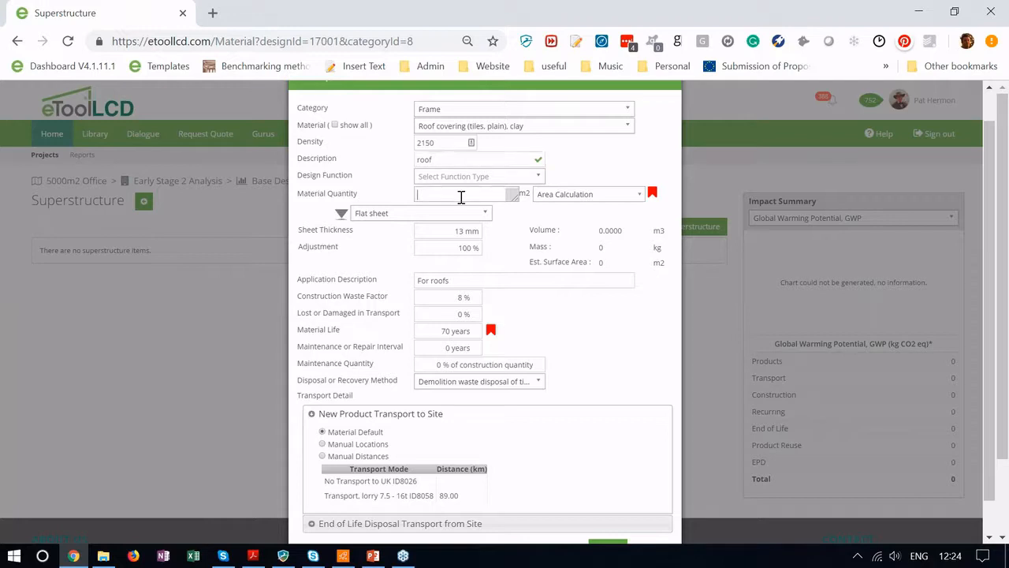
{"action": "type", "text": "1000"}
{"action": "left_click", "coordinate": [501, 179]}
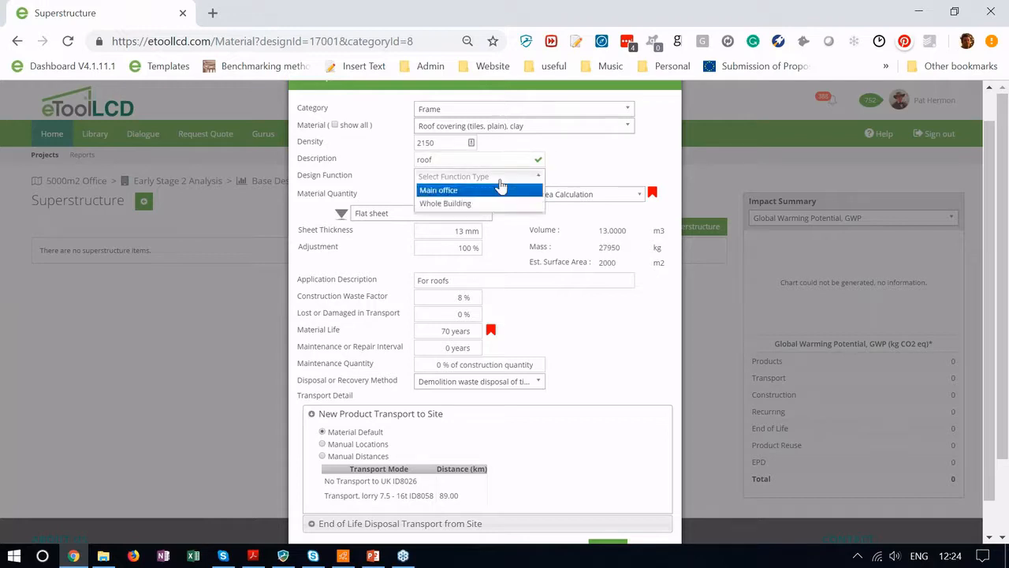
{"action": "left_click", "coordinate": [484, 202]}
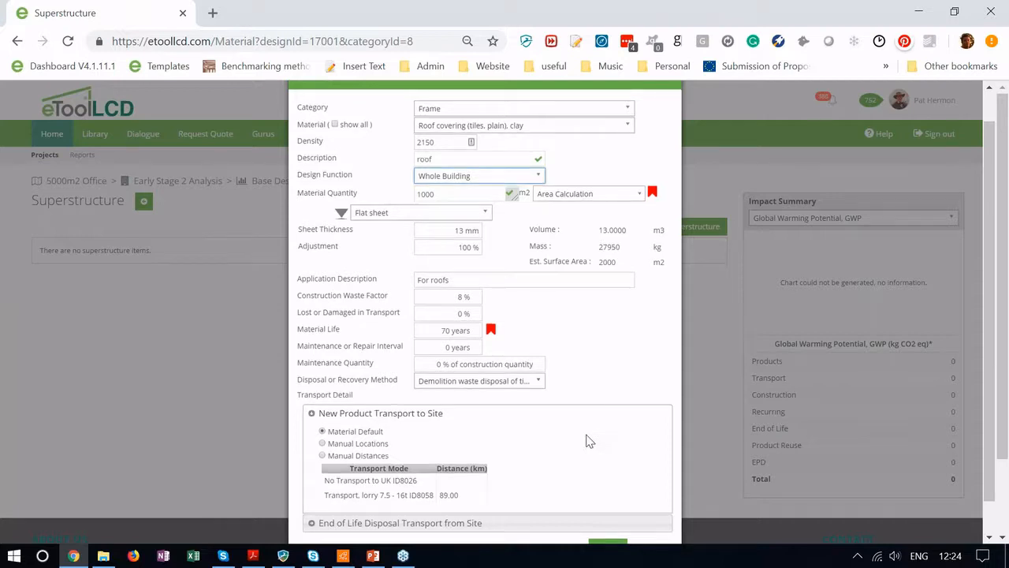
{"action": "scroll", "coordinate": [590, 441], "scroll_direction": "down", "scroll_amount": 1}
{"action": "left_click", "coordinate": [608, 510]}
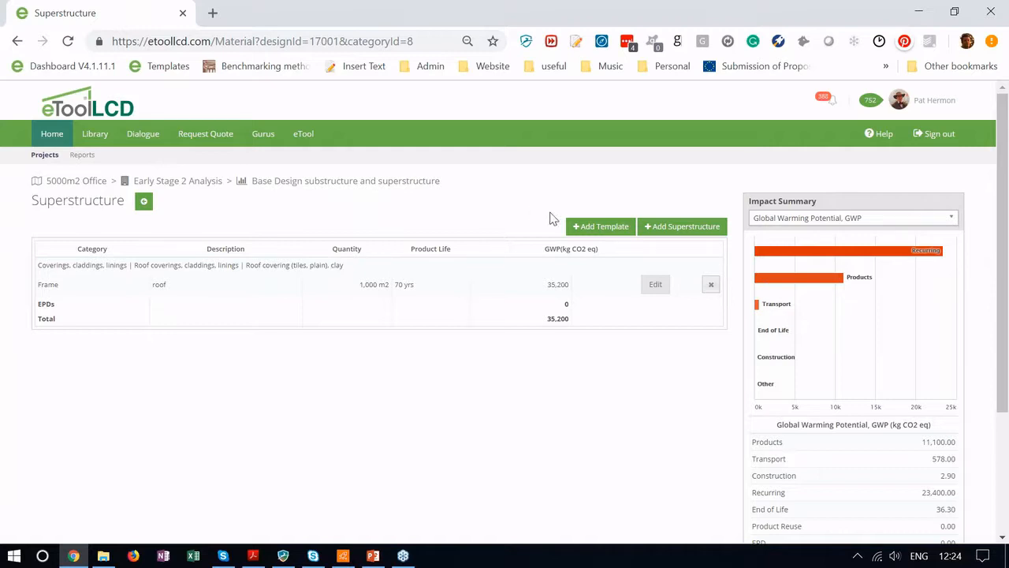
Step: Search the superstructure templates for 'roof system'
{"action": "left_click", "coordinate": [599, 230]}
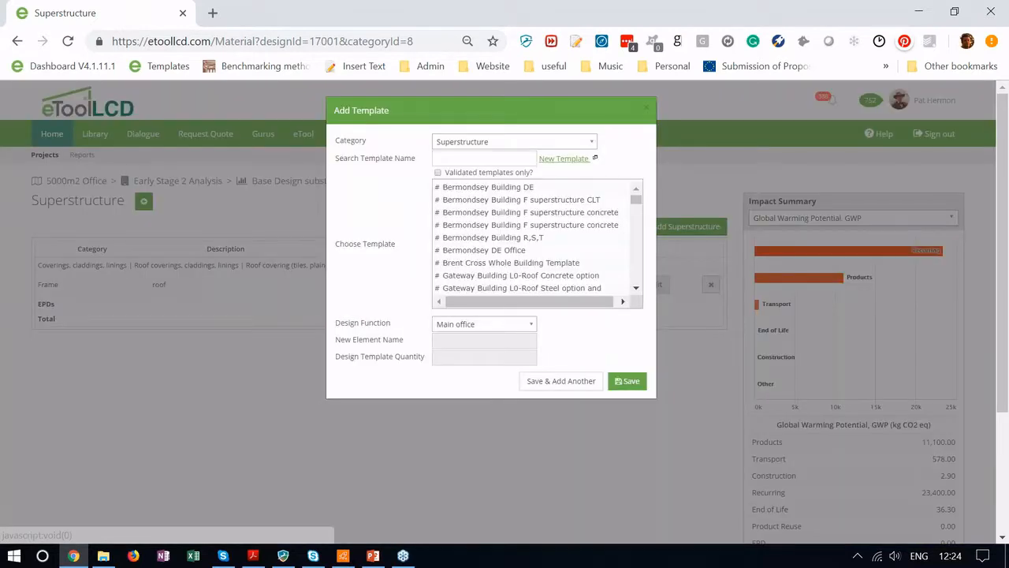
{"action": "left_click", "coordinate": [499, 156]}
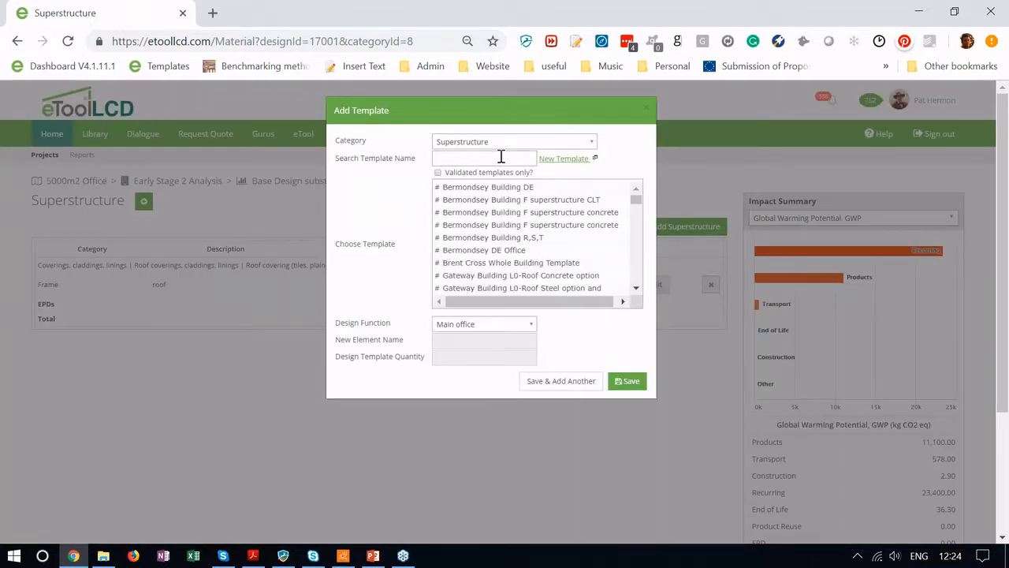
{"action": "type", "text": "roof"}
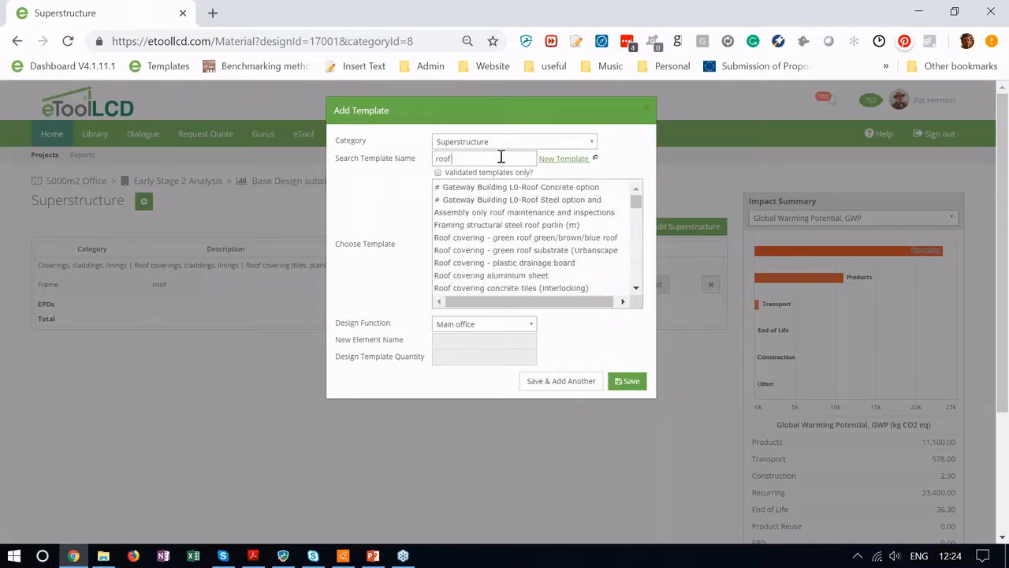
{"action": "type", "text": " system"}
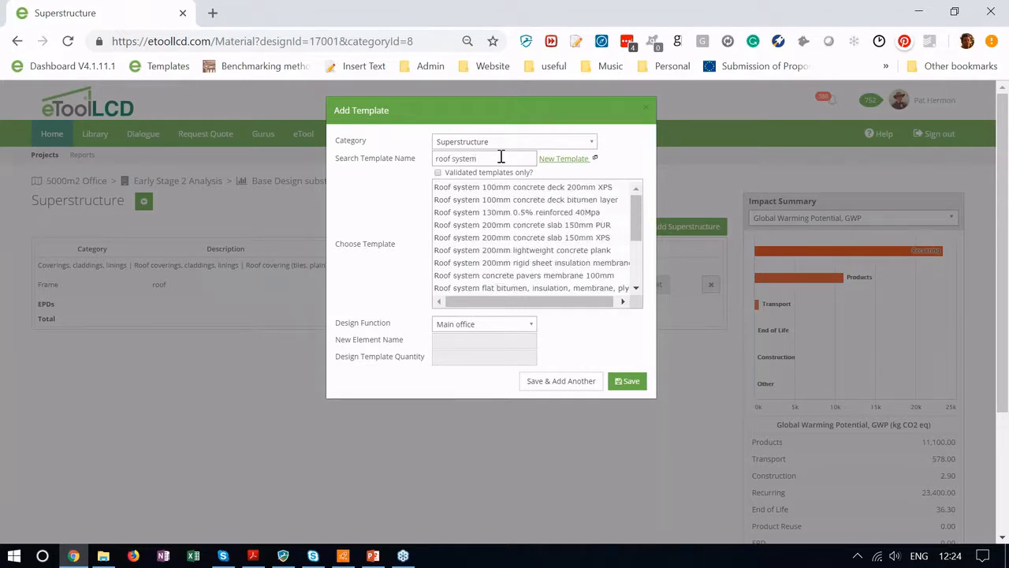
{"action": "left_click_drag", "start_coordinate": [637, 210], "coordinate": [582, 275]}
{"action": "left_click", "coordinate": [589, 273]}
{"action": "left_click", "coordinate": [579, 251]}
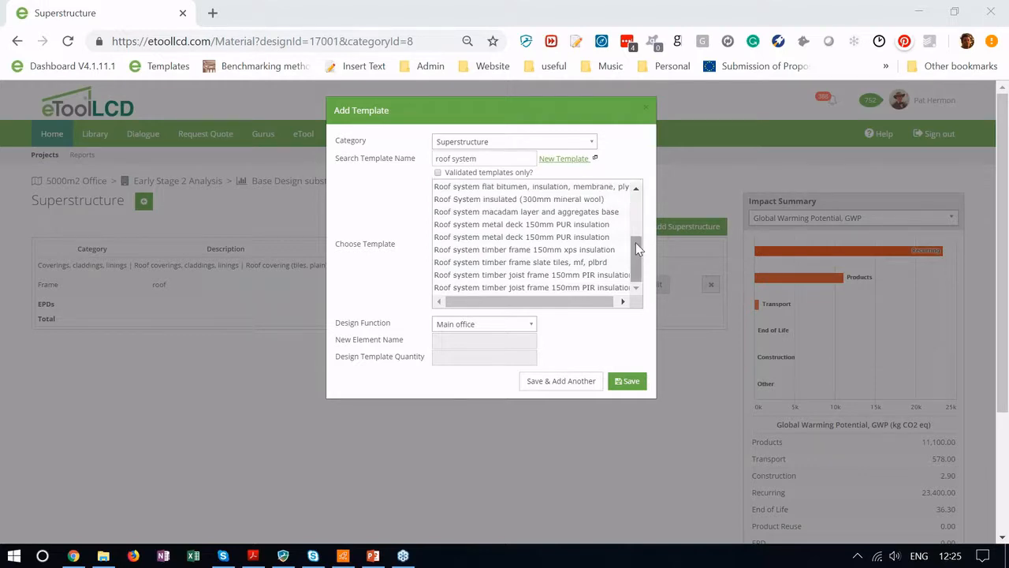
{"action": "scroll", "coordinate": [603, 225], "scroll_direction": "up", "scroll_amount": 2}
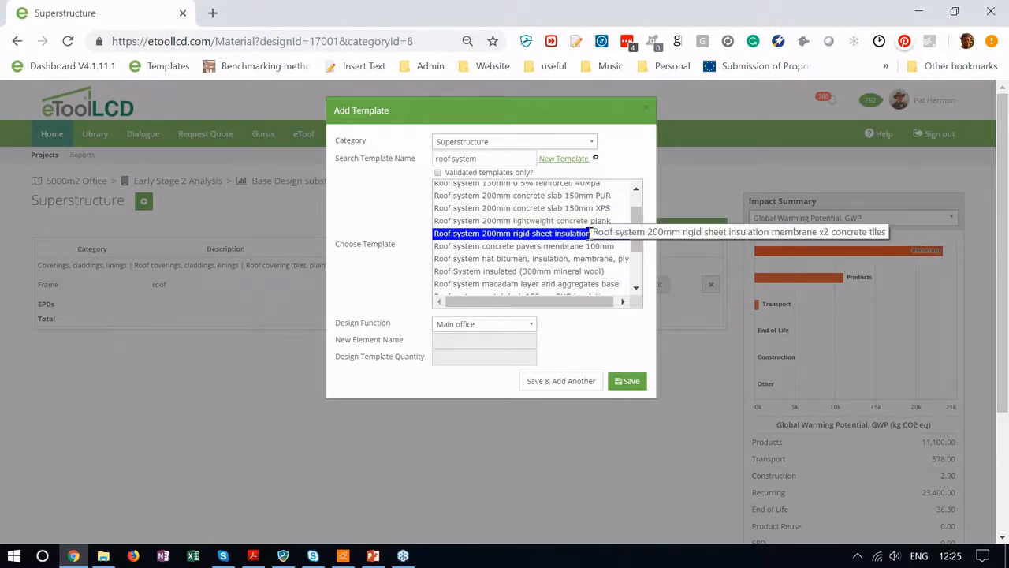
Step: Add the 200mm rigid sheet insulation membrane x2 concrete tiles roof template at quantity 1000
{"action": "left_click", "coordinate": [587, 233]}
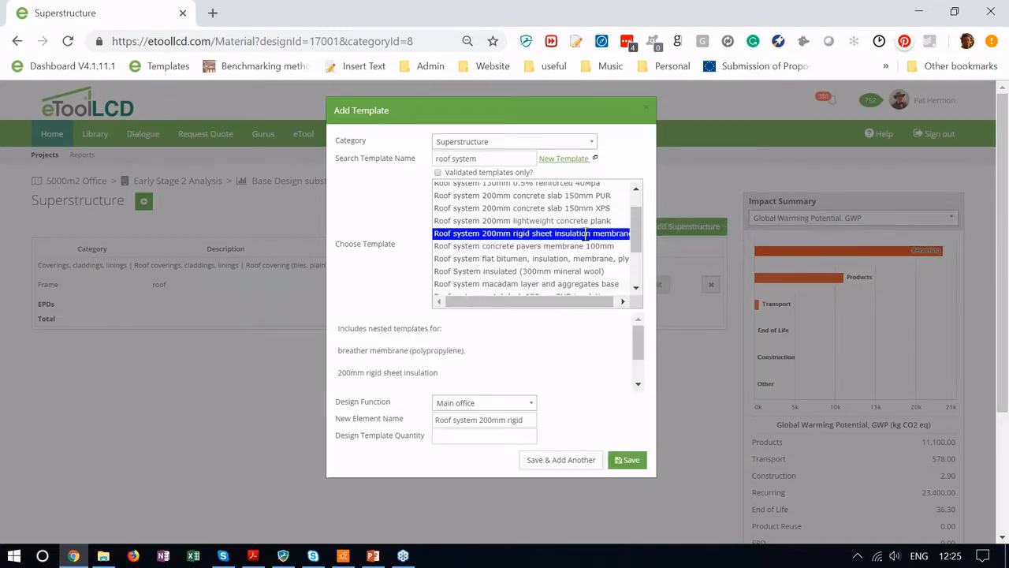
{"action": "left_click", "coordinate": [477, 439]}
{"action": "type", "text": "1000 m2"}
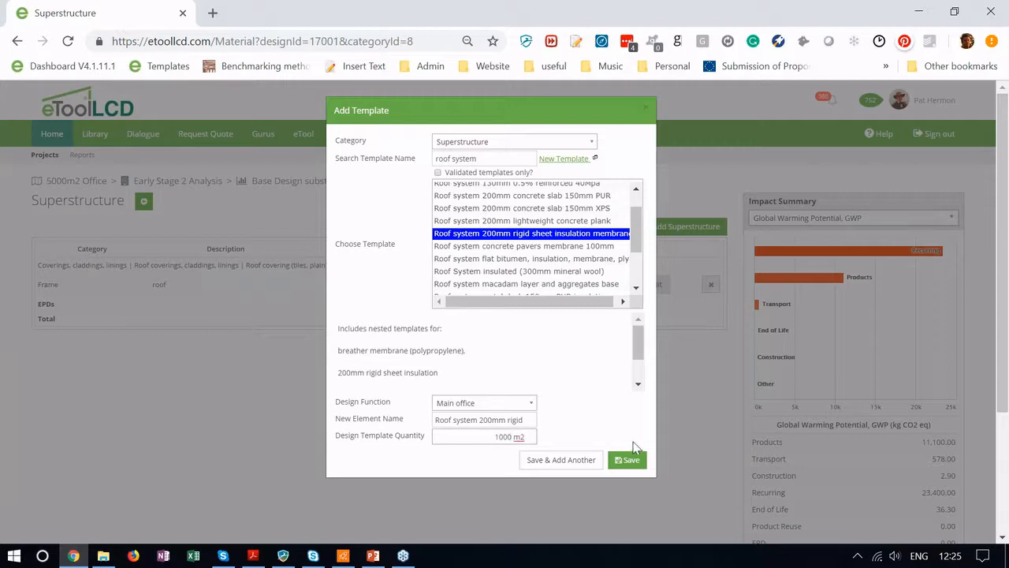
{"action": "left_click", "coordinate": [628, 461]}
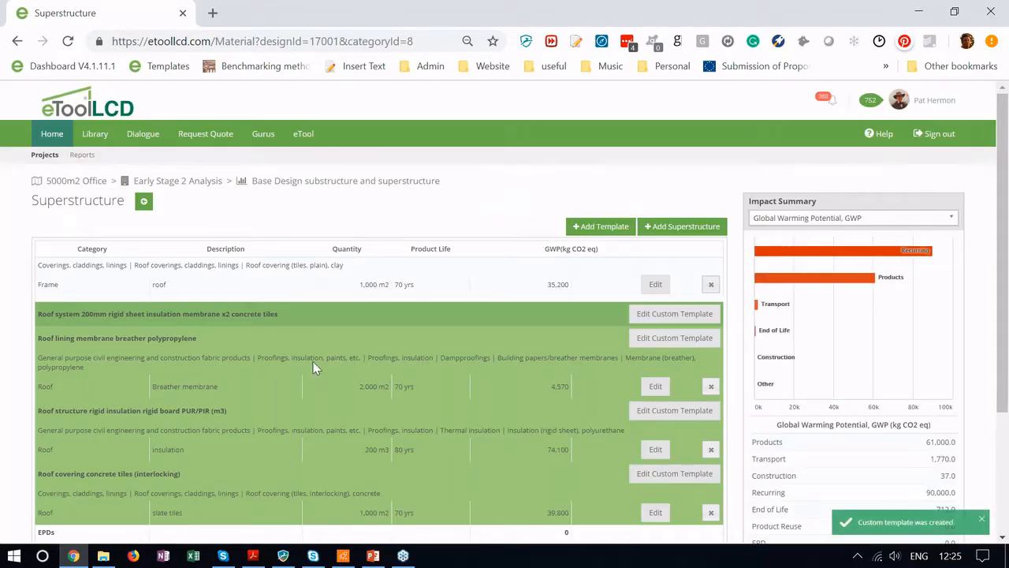
{"action": "scroll", "coordinate": [300, 355], "scroll_direction": "down", "scroll_amount": 3}
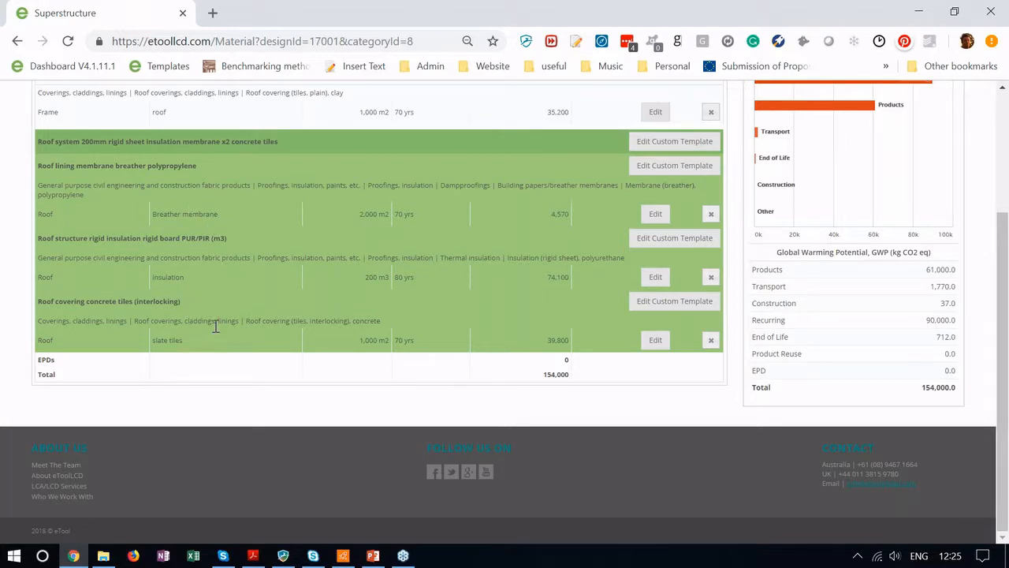
{"action": "scroll", "coordinate": [215, 326], "scroll_direction": "up", "scroll_amount": 2}
{"action": "left_click", "coordinate": [143, 165]}
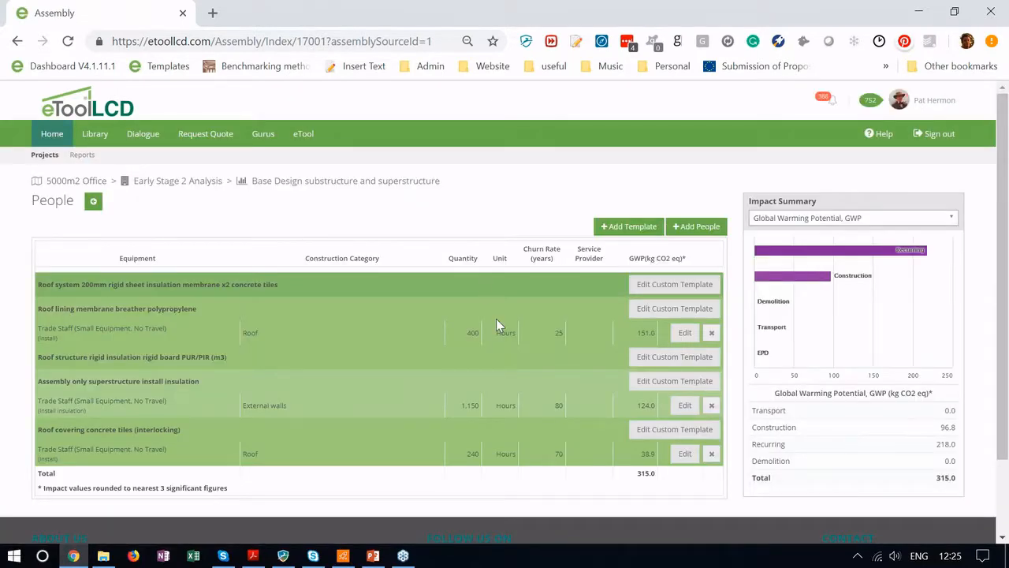
Step: Switch the People page's Impact Summary to British Pounds Sterling, showing 466,000 GBP labour
{"action": "scroll", "coordinate": [496, 323], "scroll_direction": "down", "scroll_amount": 1}
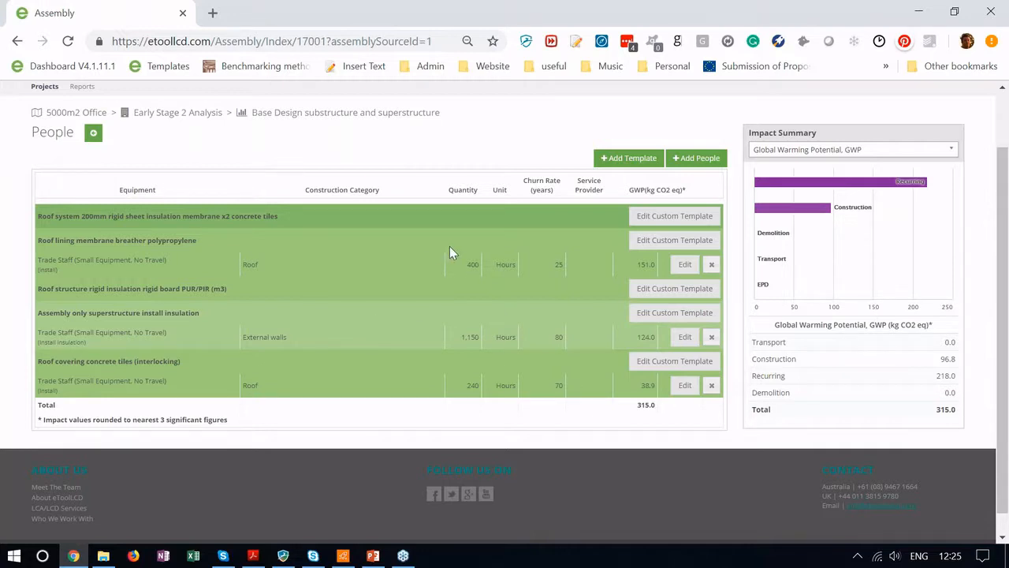
{"action": "left_click", "coordinate": [904, 155]}
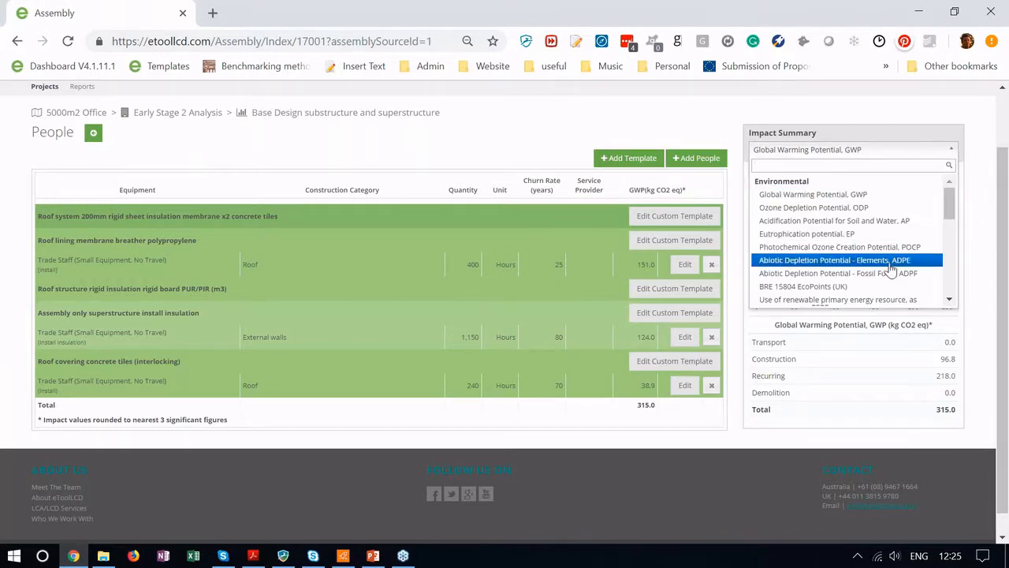
{"action": "scroll", "coordinate": [891, 271], "scroll_direction": "down", "scroll_amount": 1}
{"action": "scroll", "coordinate": [891, 270], "scroll_direction": "down", "scroll_amount": 5}
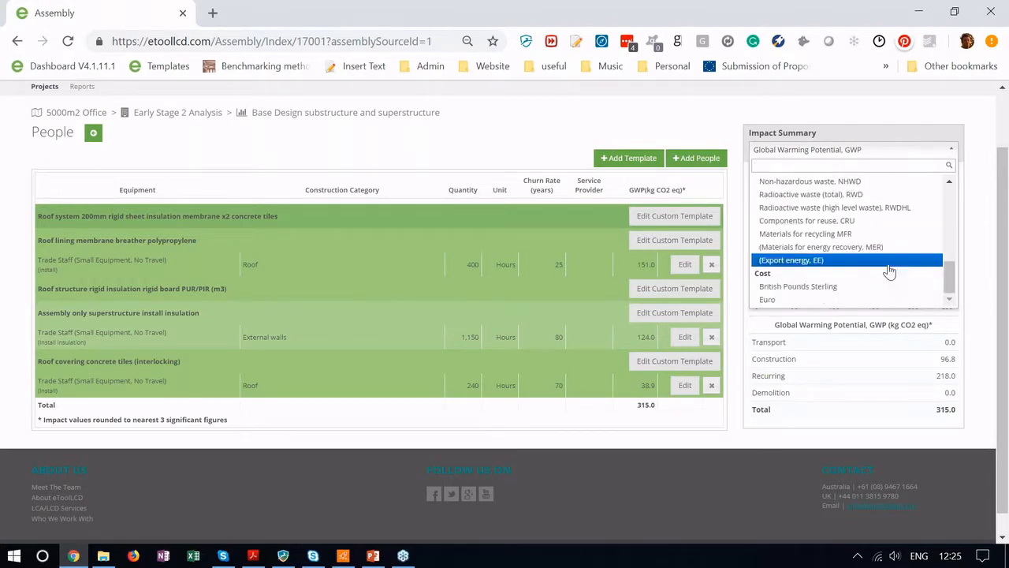
{"action": "left_click", "coordinate": [817, 288]}
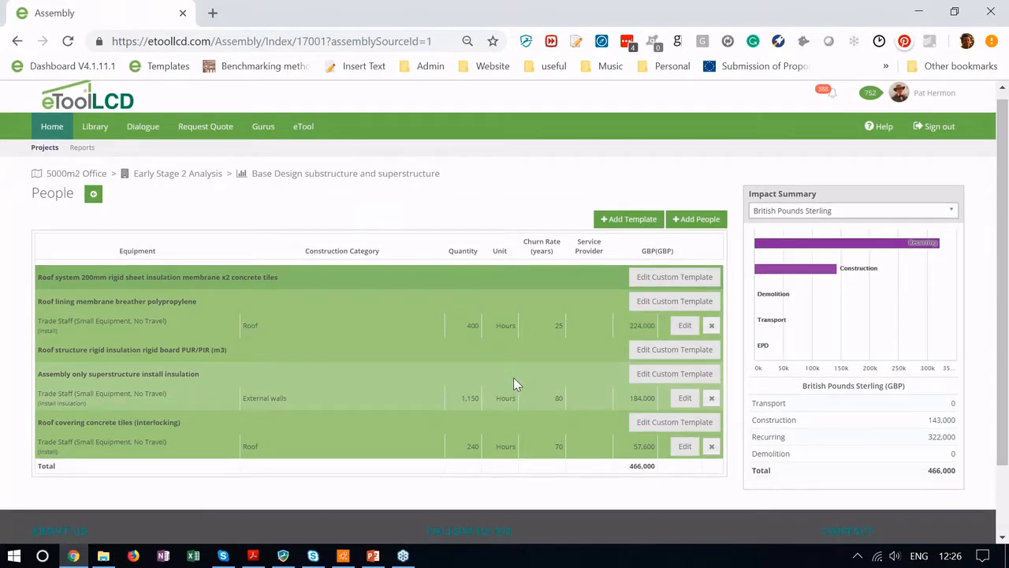
{"action": "scroll", "coordinate": [513, 384], "scroll_direction": "down", "scroll_amount": 2}
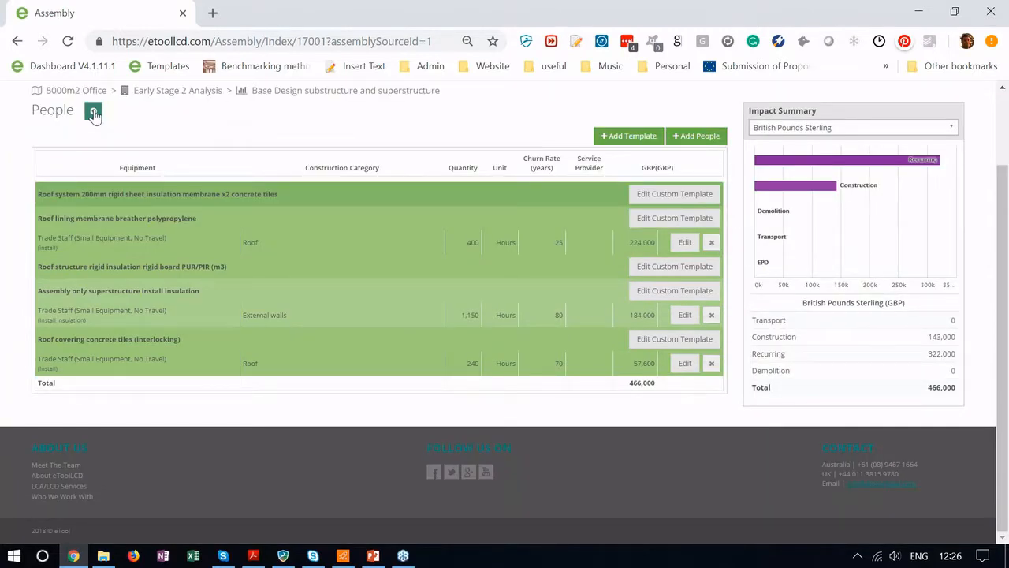
Step: Show the category overview's Impact Summary in British Pounds Sterling, totalling 710,000 GBP
{"action": "left_click", "coordinate": [94, 114]}
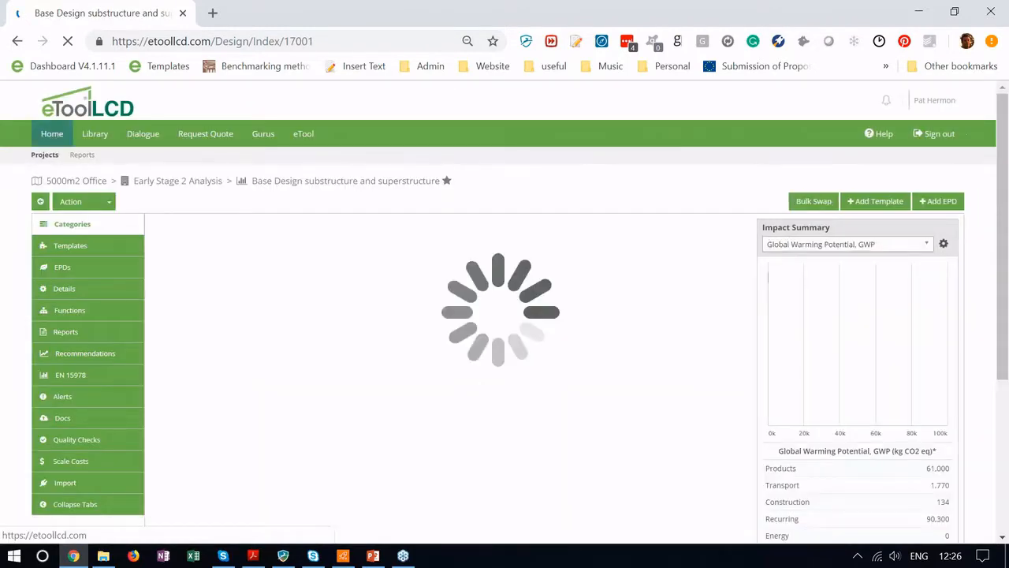
{"action": "scroll", "coordinate": [329, 329], "scroll_direction": "down", "scroll_amount": 1}
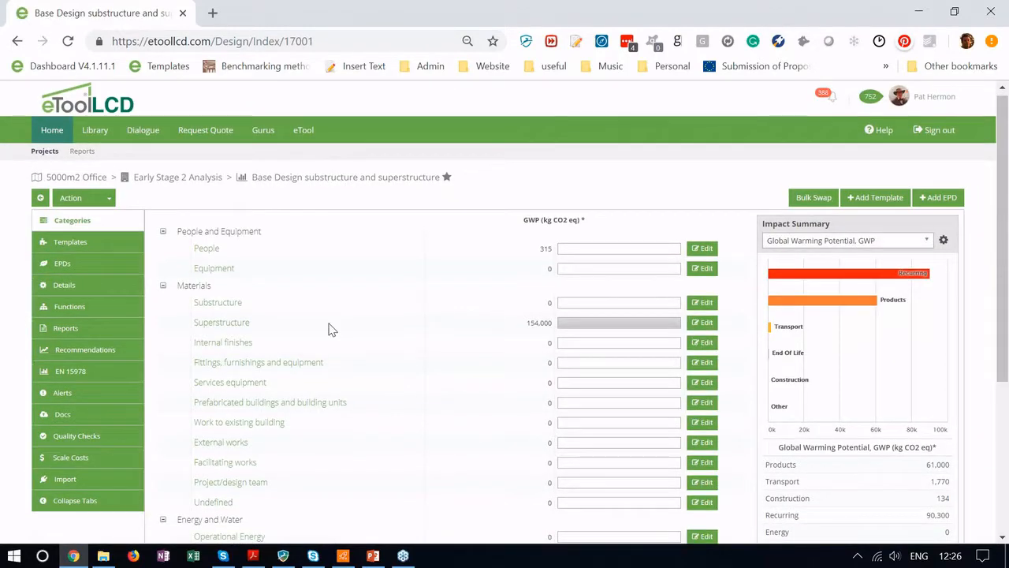
{"action": "left_click", "coordinate": [878, 155]}
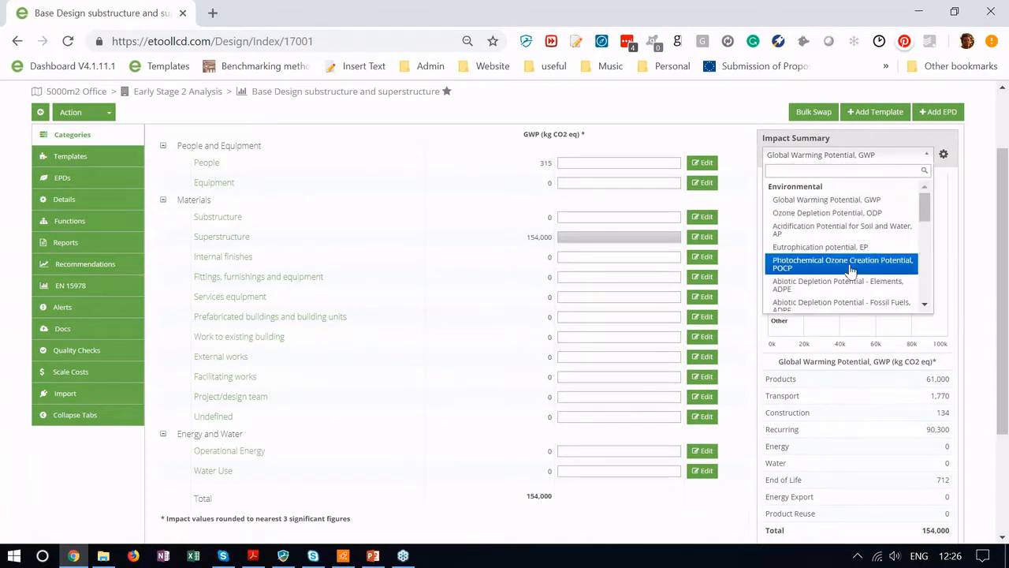
{"action": "scroll", "coordinate": [851, 271], "scroll_direction": "down", "scroll_amount": 5}
{"action": "left_click", "coordinate": [823, 291]}
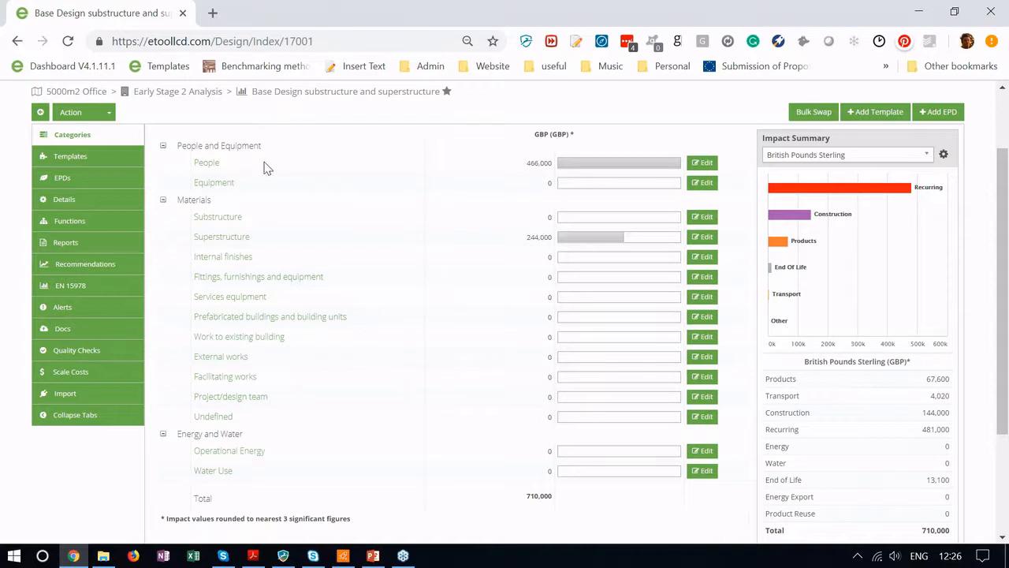
{"action": "scroll", "coordinate": [252, 170], "scroll_direction": "up", "scroll_amount": 1}
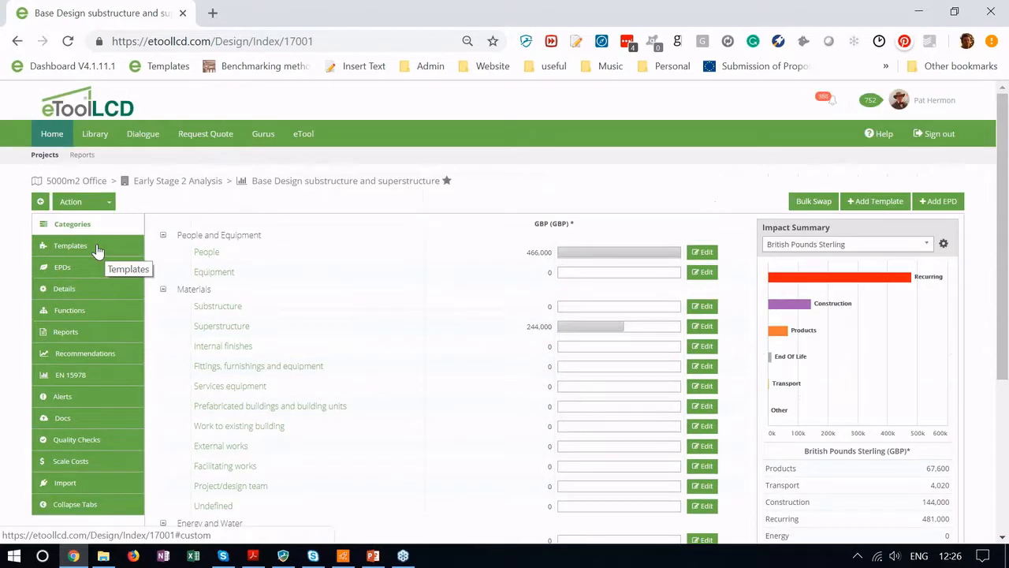
Step: Review the design's templates and cost summary, including the 481,000 recurring cost, then return to details
{"action": "left_click", "coordinate": [82, 293]}
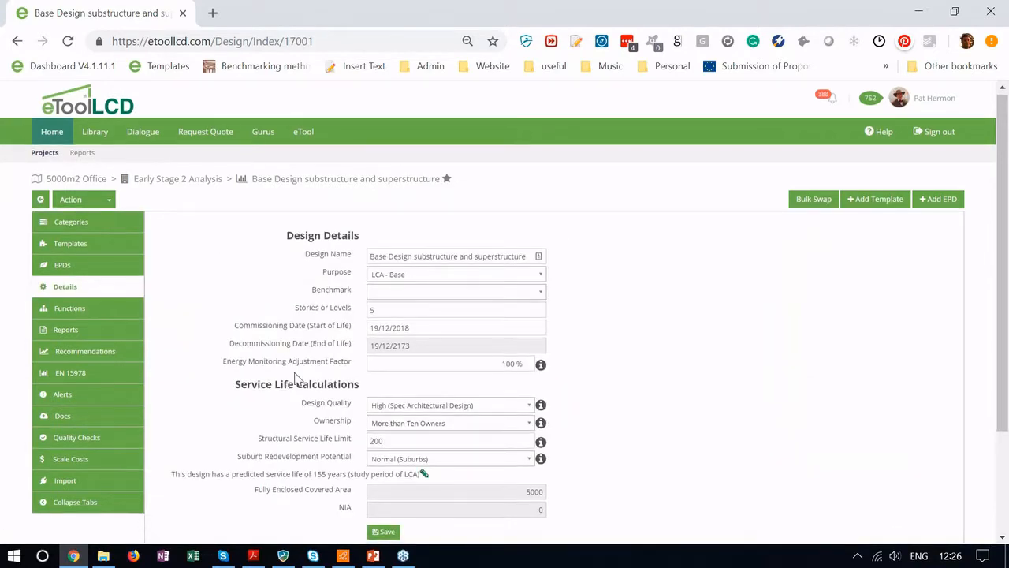
{"action": "scroll", "coordinate": [295, 378], "scroll_direction": "down", "scroll_amount": 2}
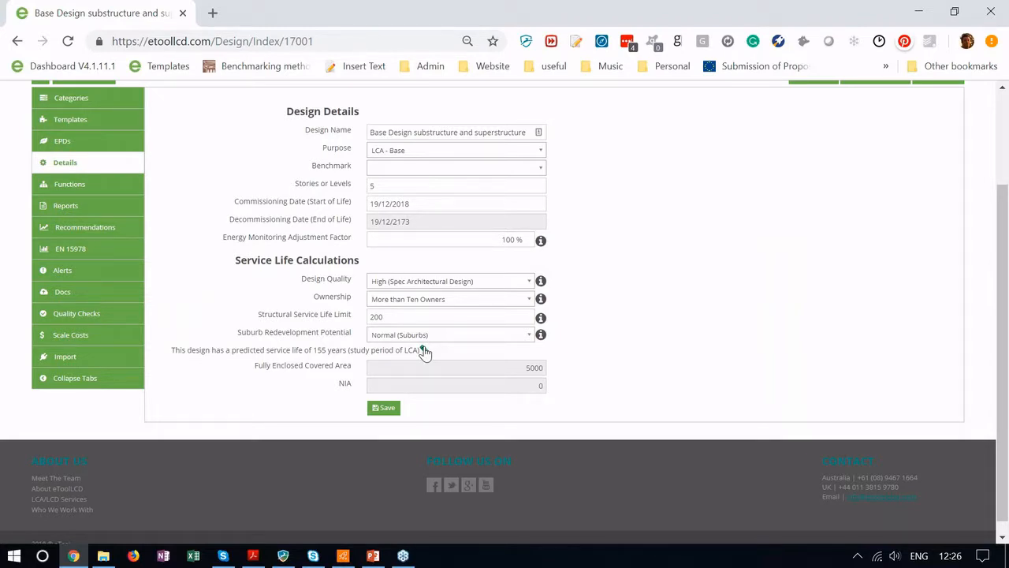
{"action": "left_click", "coordinate": [100, 123]}
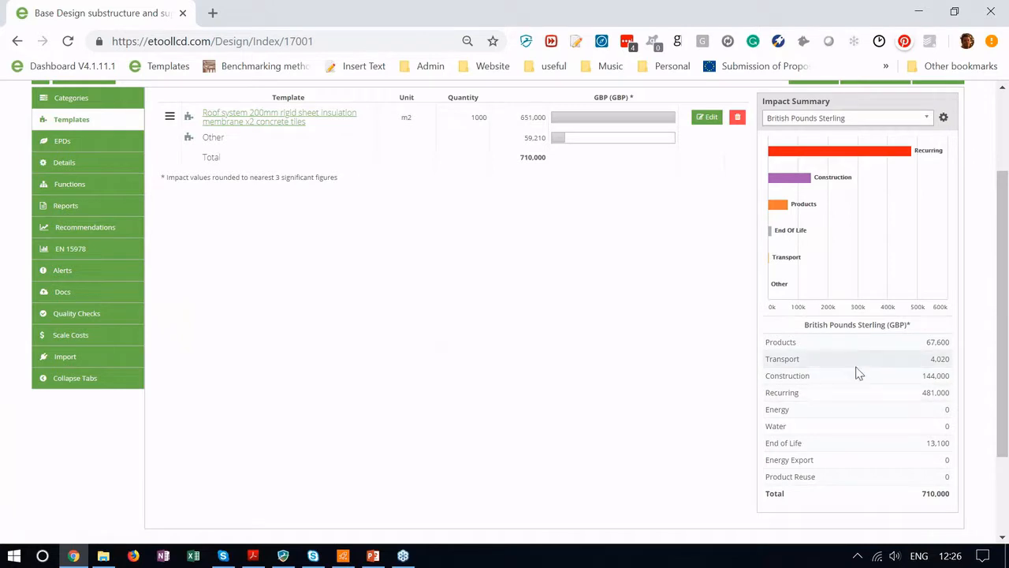
{"action": "left_click_drag", "start_coordinate": [920, 392], "coordinate": [945, 390]}
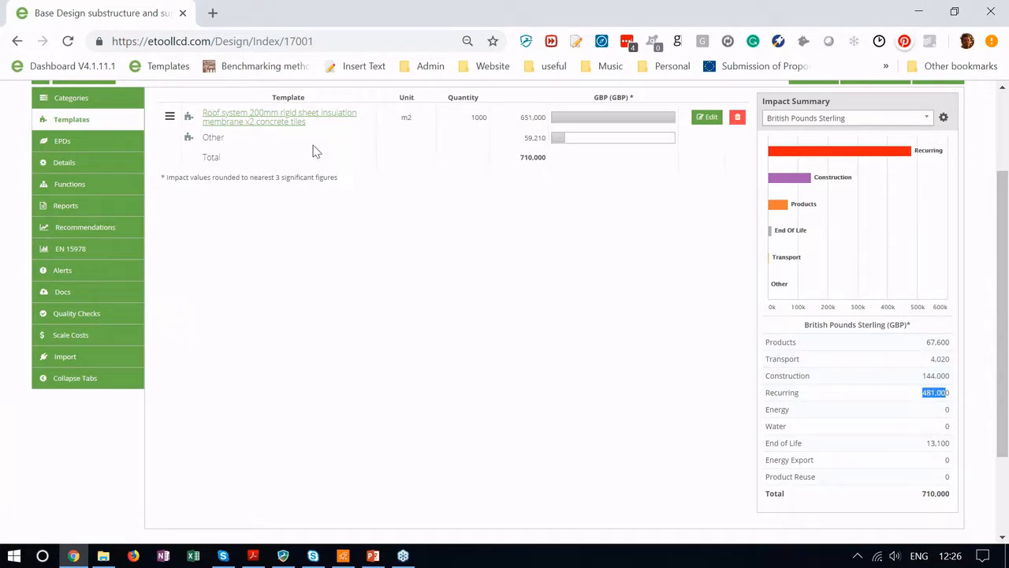
{"action": "left_click", "coordinate": [79, 166]}
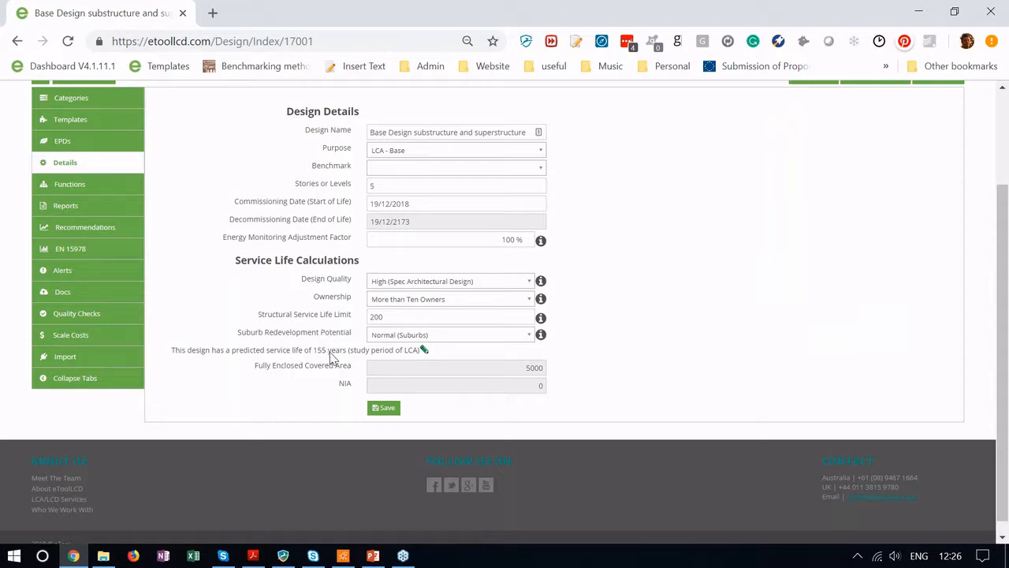
Step: Attempt to edit the covered area and service life fields, then reload the design page
{"action": "left_click", "coordinate": [423, 350]}
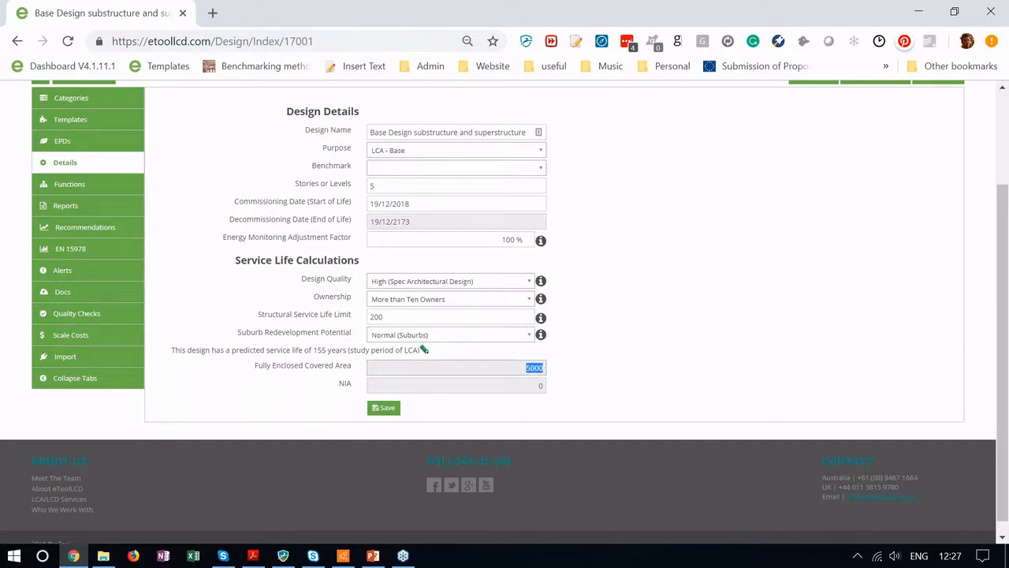
{"action": "key", "text": "shift+Tab"}
{"action": "key", "text": "shift+Tab"}
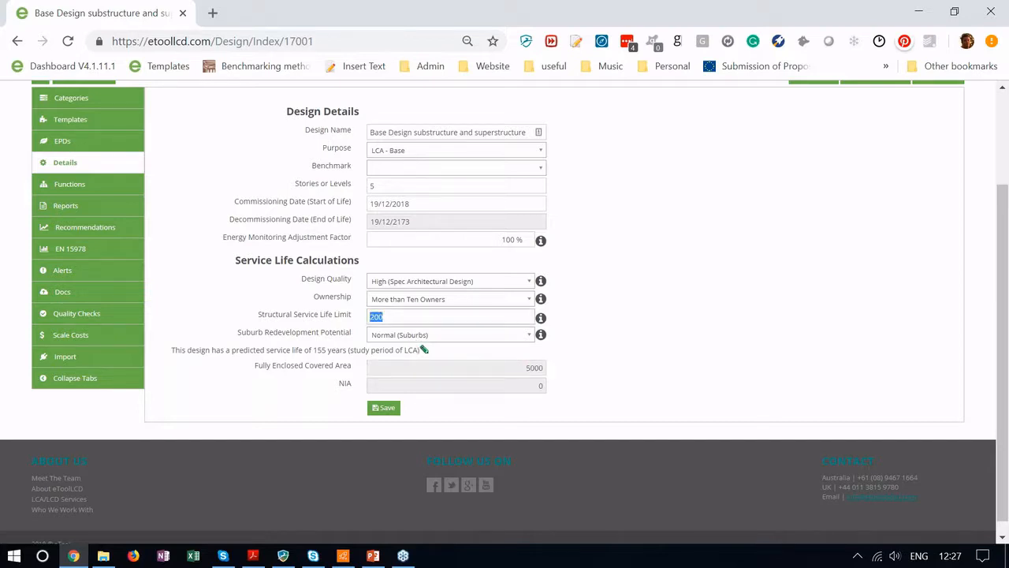
{"action": "key", "text": "Tab"}
{"action": "key", "text": "Tab"}
{"action": "left_click", "coordinate": [424, 352]}
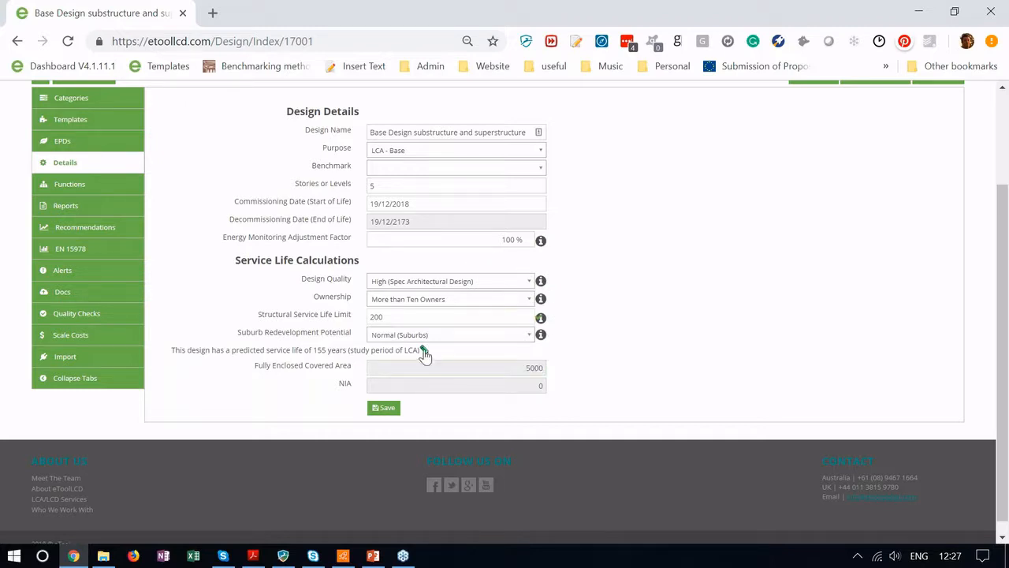
{"action": "left_click", "coordinate": [331, 44]}
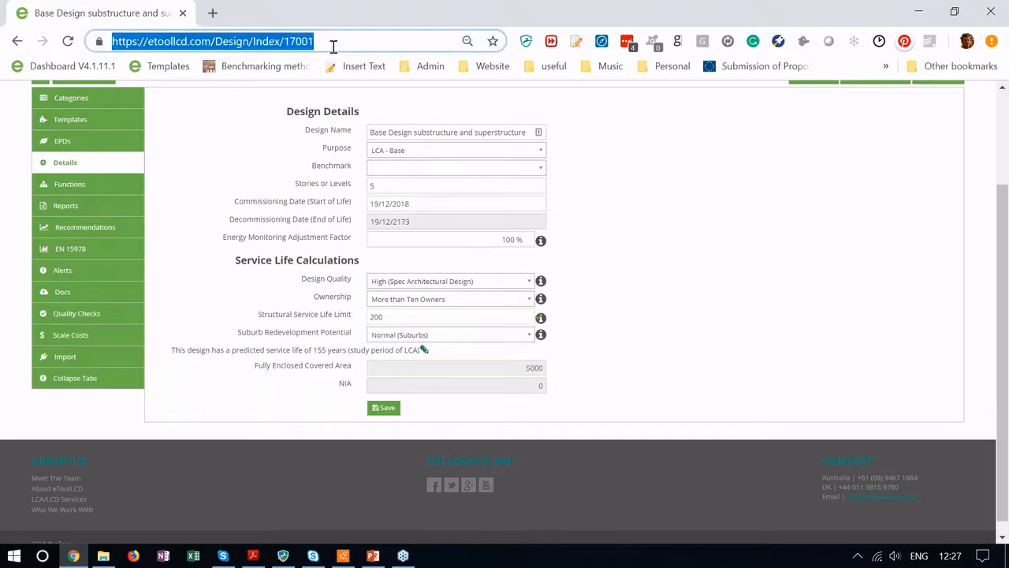
{"action": "key", "text": "Return"}
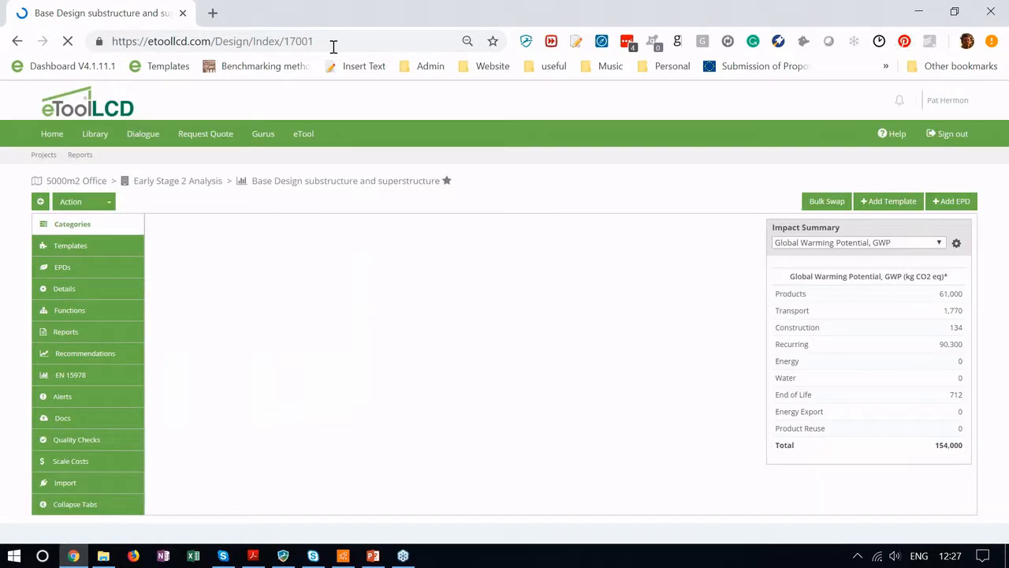
Step: Override the predicted service life to 60 years and save the design
{"action": "left_click", "coordinate": [102, 164]}
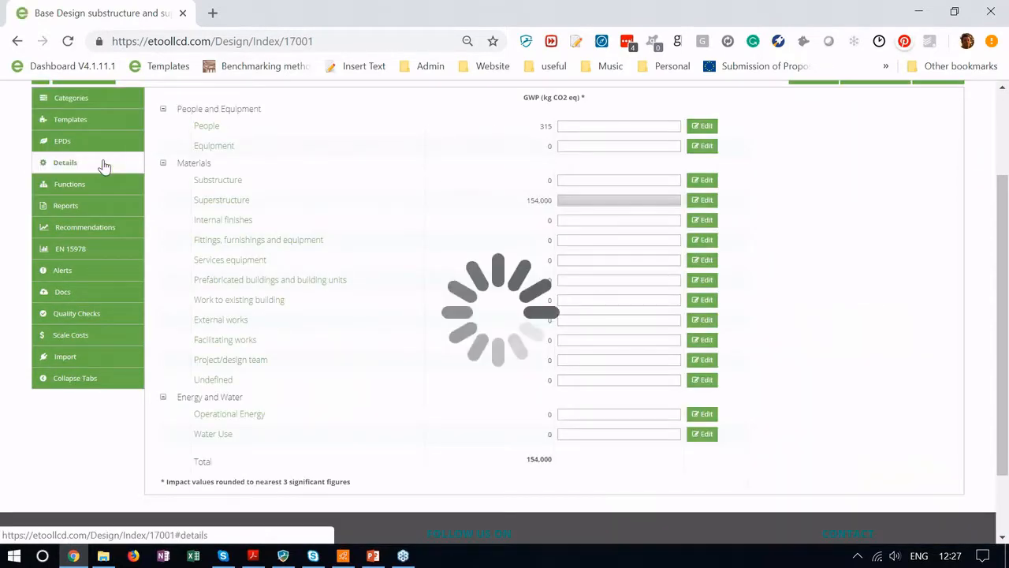
{"action": "left_click", "coordinate": [424, 352]}
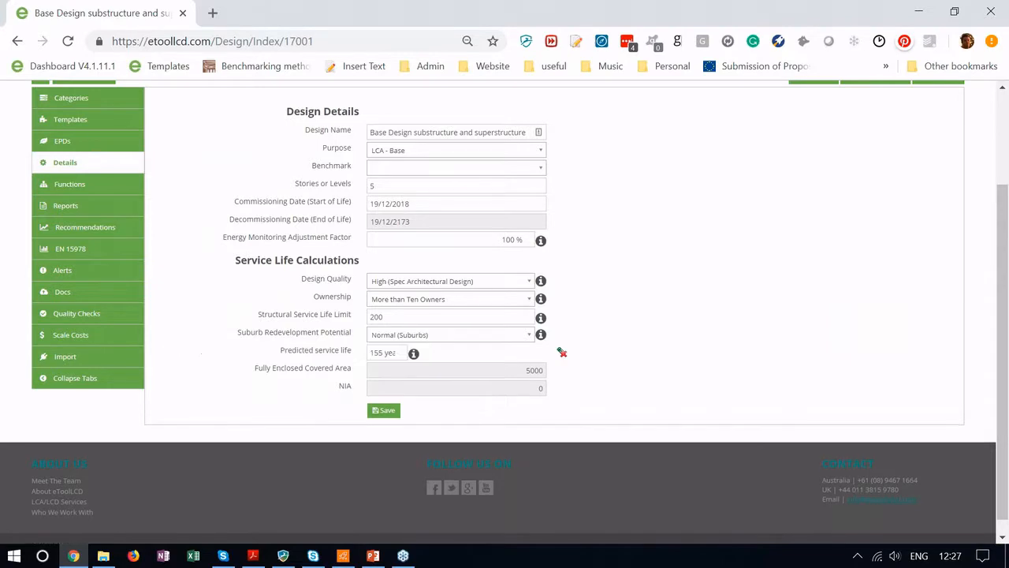
{"action": "triple_click", "coordinate": [376, 354]}
{"action": "type", "text": "60"}
{"action": "left_click", "coordinate": [383, 411]}
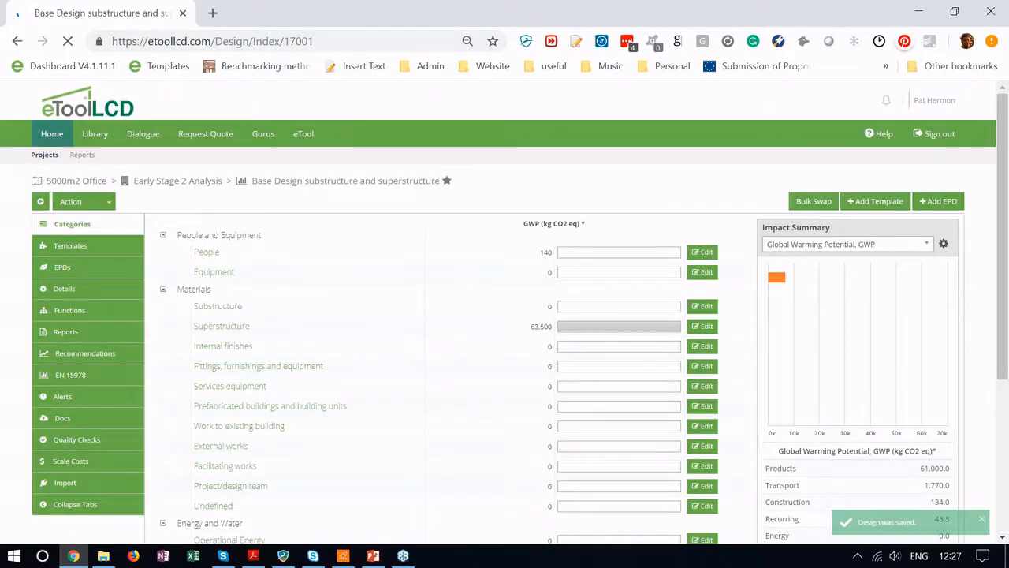
{"action": "scroll", "coordinate": [313, 363], "scroll_direction": "down", "scroll_amount": 1}
{"action": "scroll", "coordinate": [313, 361], "scroll_direction": "down", "scroll_amount": 1}
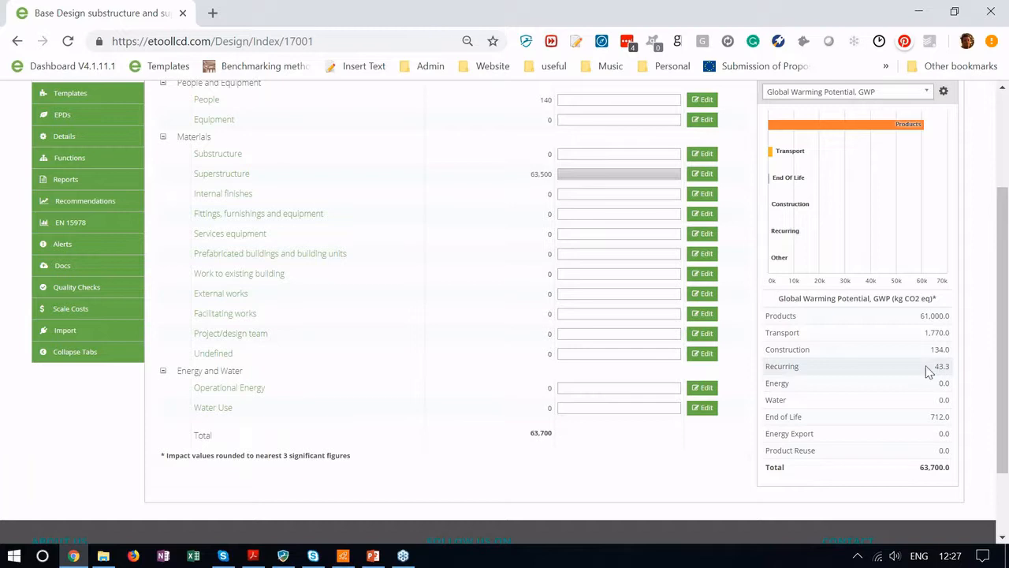
{"action": "scroll", "coordinate": [927, 369], "scroll_direction": "up", "scroll_amount": 3}
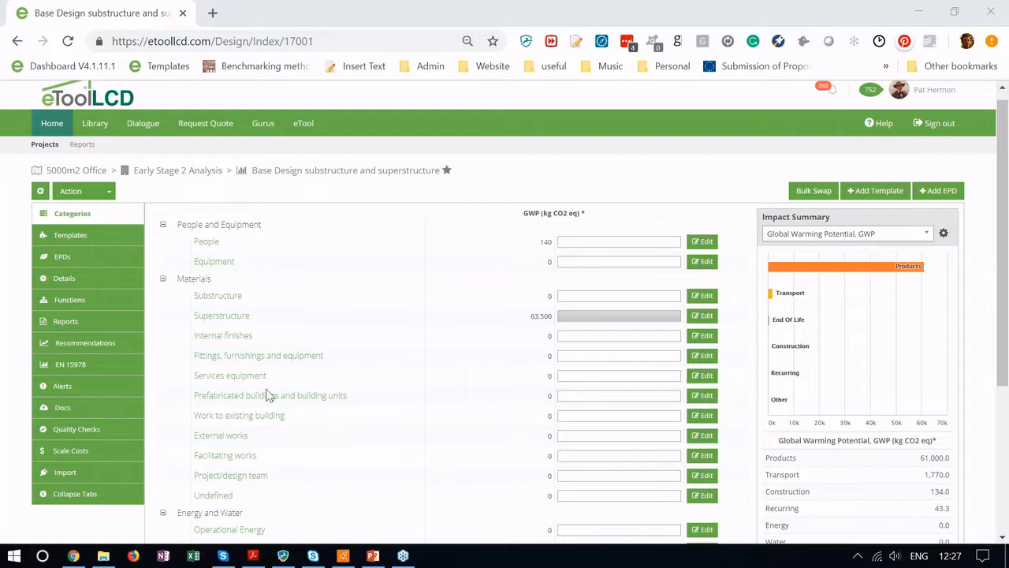
Step: Delete the roof system custom template from the design and begin adding a new template
{"action": "left_click", "coordinate": [112, 240]}
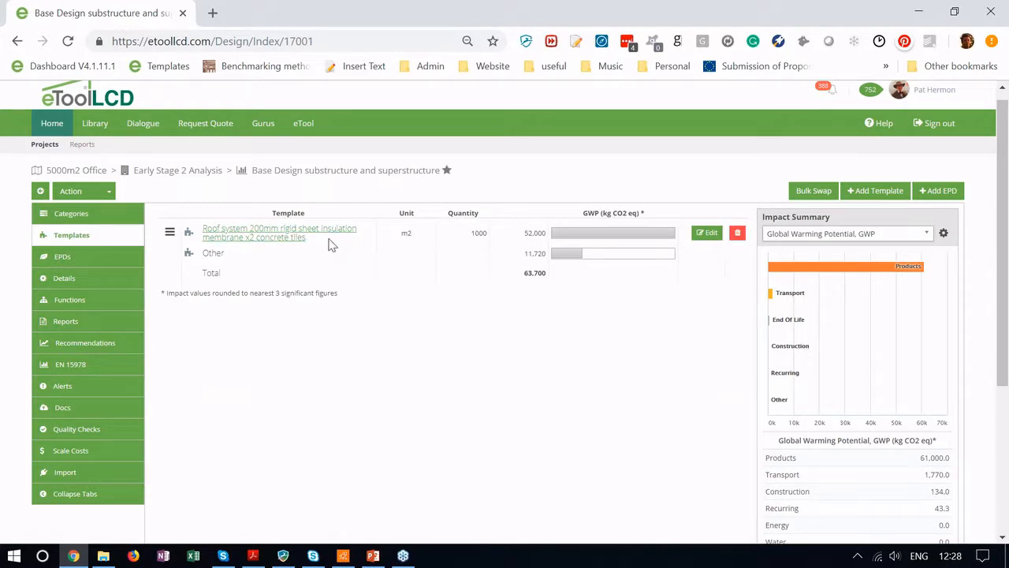
{"action": "left_click", "coordinate": [737, 235]}
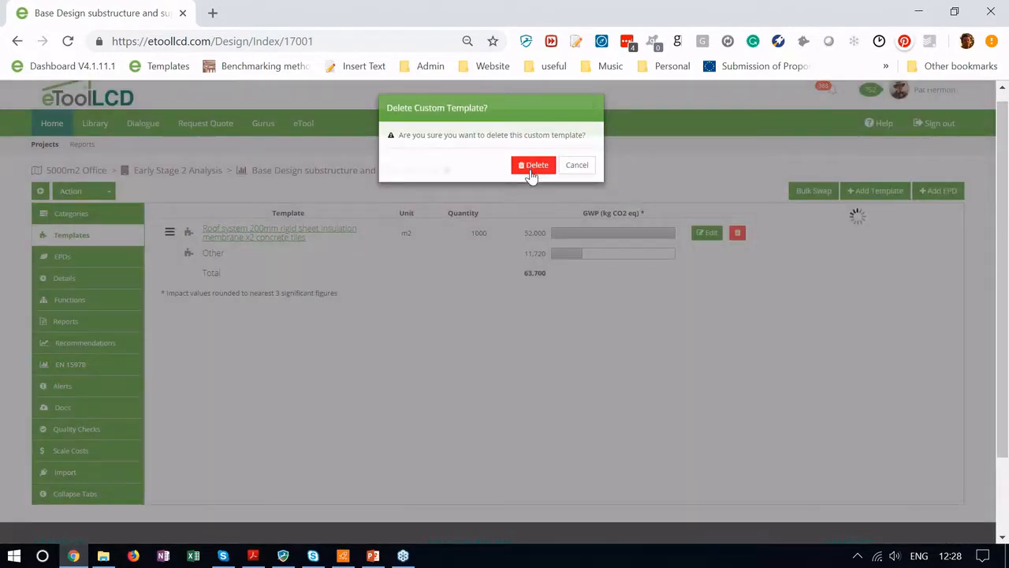
{"action": "left_click", "coordinate": [533, 165]}
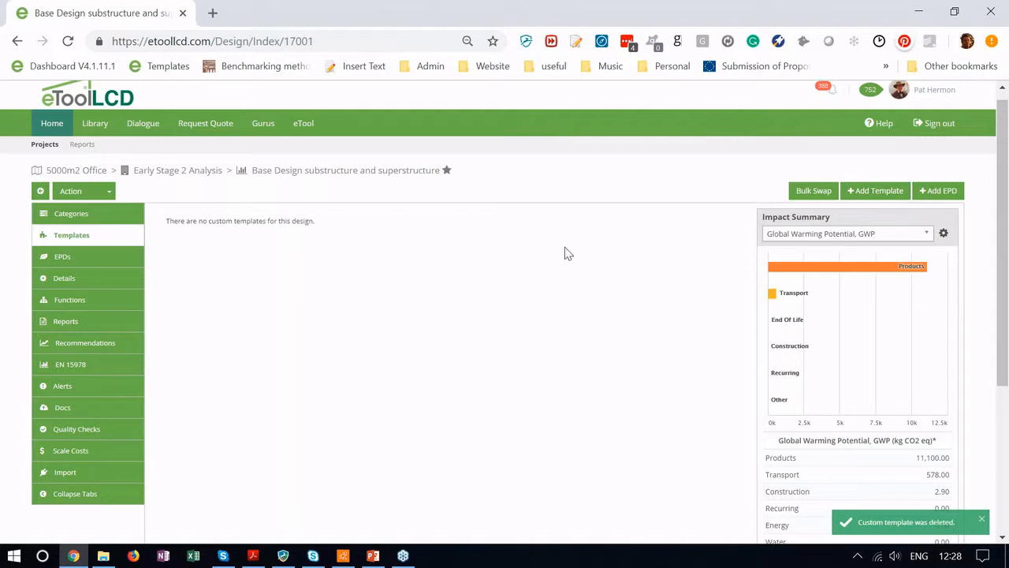
{"action": "left_click", "coordinate": [867, 195]}
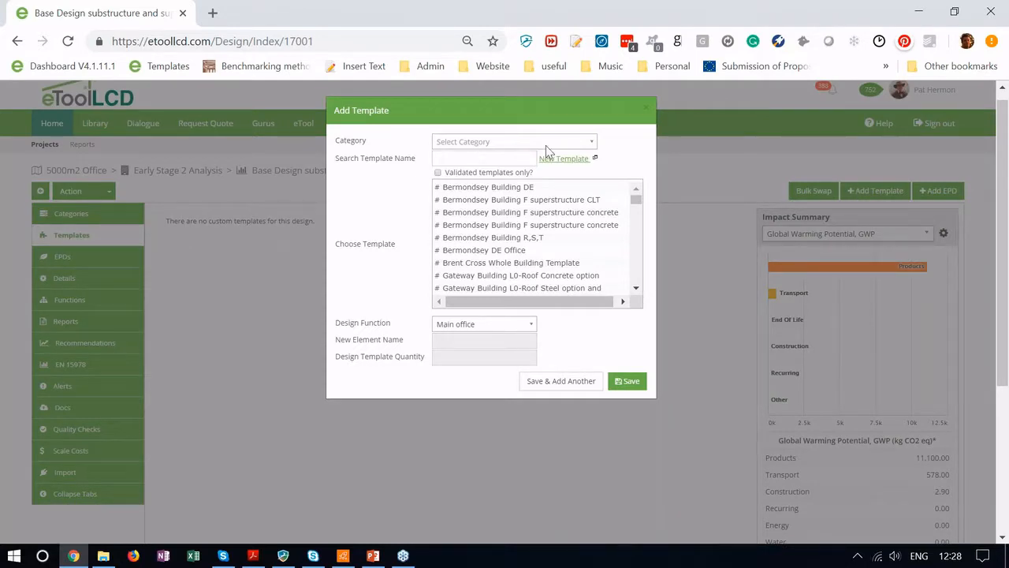
Step: Search the template names for 'ts' to list the (TS) whole-building templates
{"action": "left_click", "coordinate": [514, 162]}
{"action": "type", "text": "ts"}
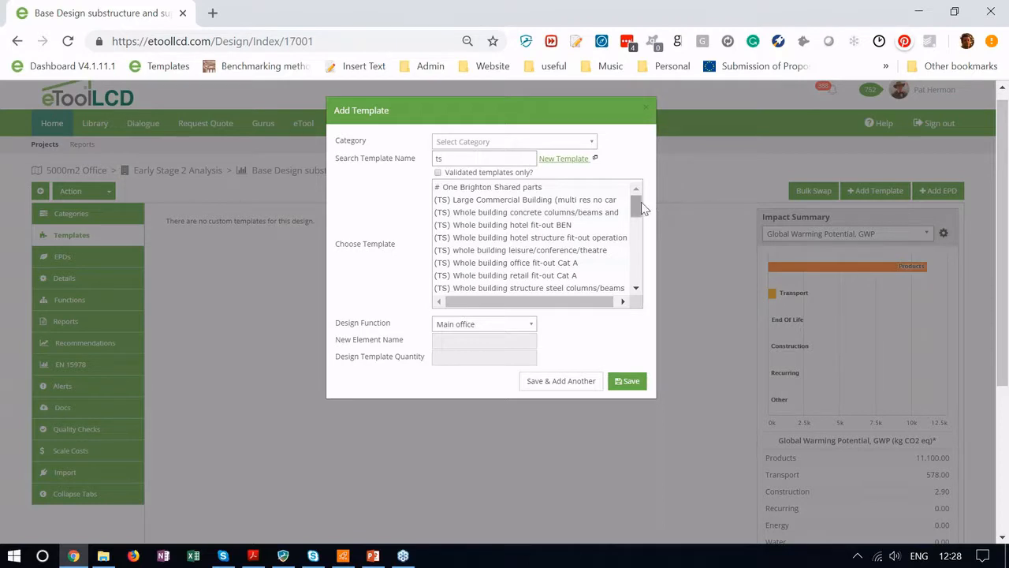
{"action": "left_click_drag", "start_coordinate": [638, 202], "coordinate": [637, 224]}
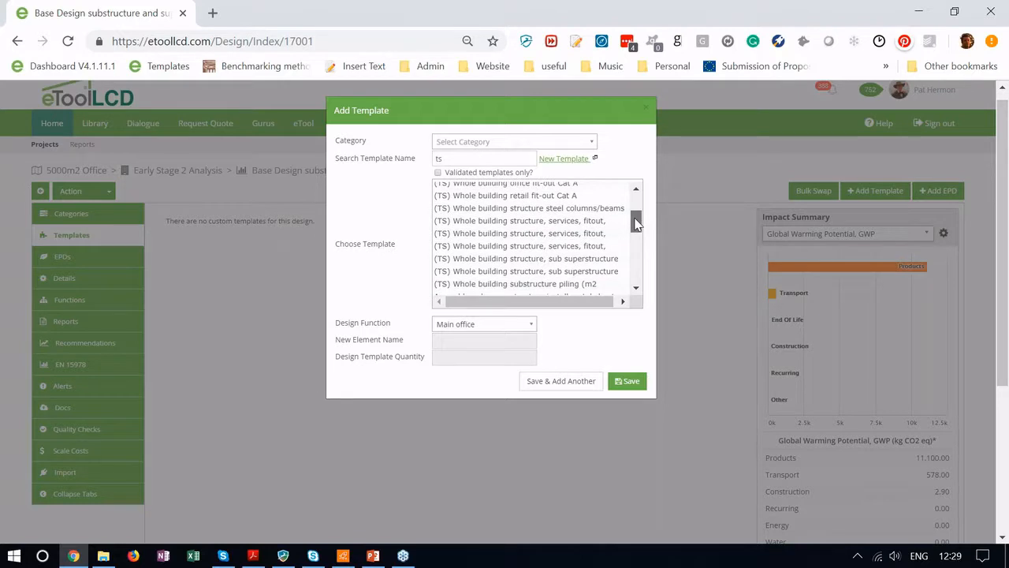
{"action": "scroll", "coordinate": [637, 224], "scroll_direction": "down", "scroll_amount": 1}
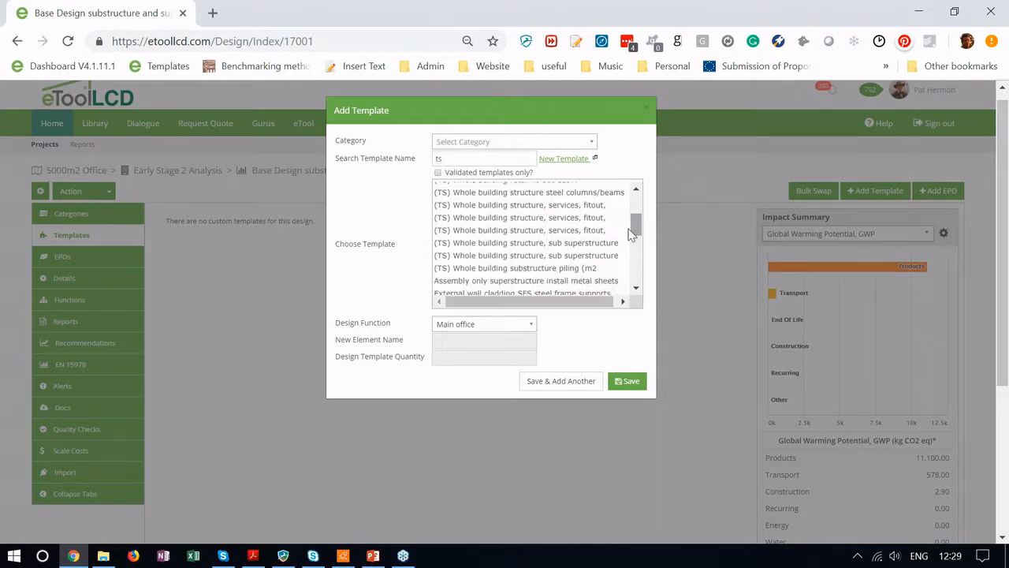
Step: Compare the (TS) services/fitout, sub superstructure and steel columns/beams entries to find the concrete one
{"action": "left_click", "coordinate": [603, 232]}
{"action": "left_click", "coordinate": [596, 243]}
{"action": "left_click", "coordinate": [593, 256]}
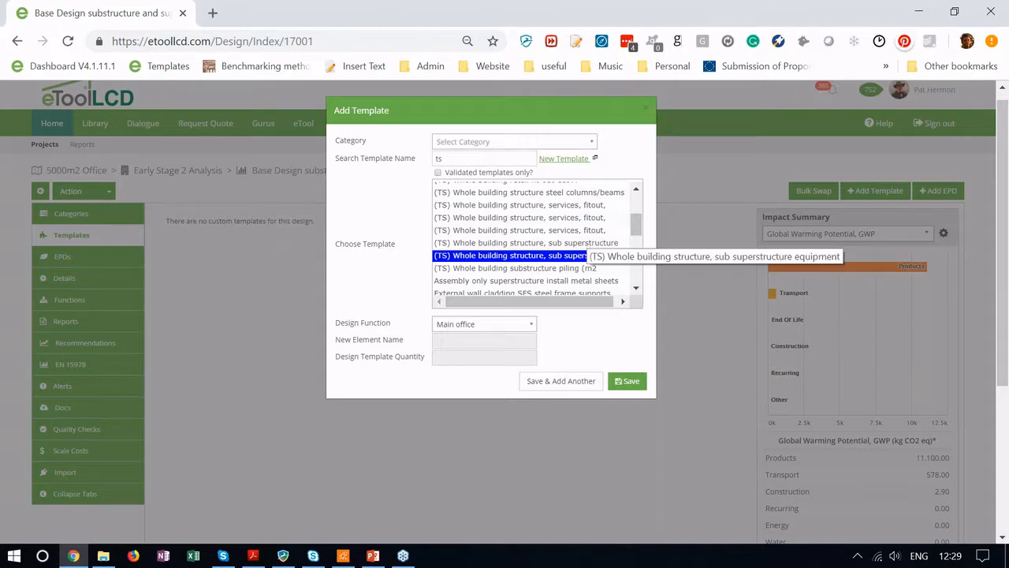
{"action": "left_click", "coordinate": [587, 243]}
{"action": "left_click", "coordinate": [588, 256]}
{"action": "left_click", "coordinate": [583, 229]}
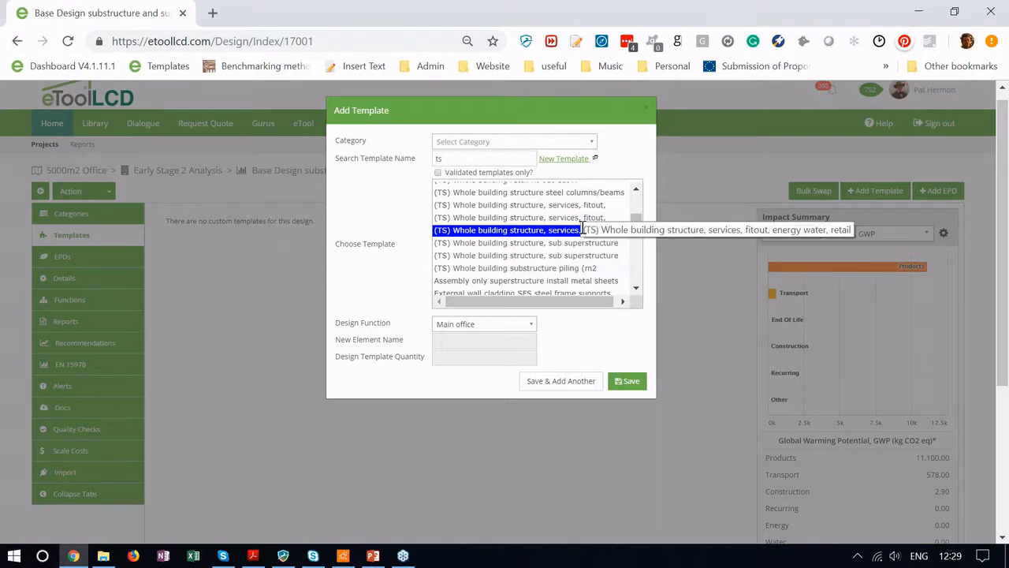
{"action": "left_click", "coordinate": [587, 218]}
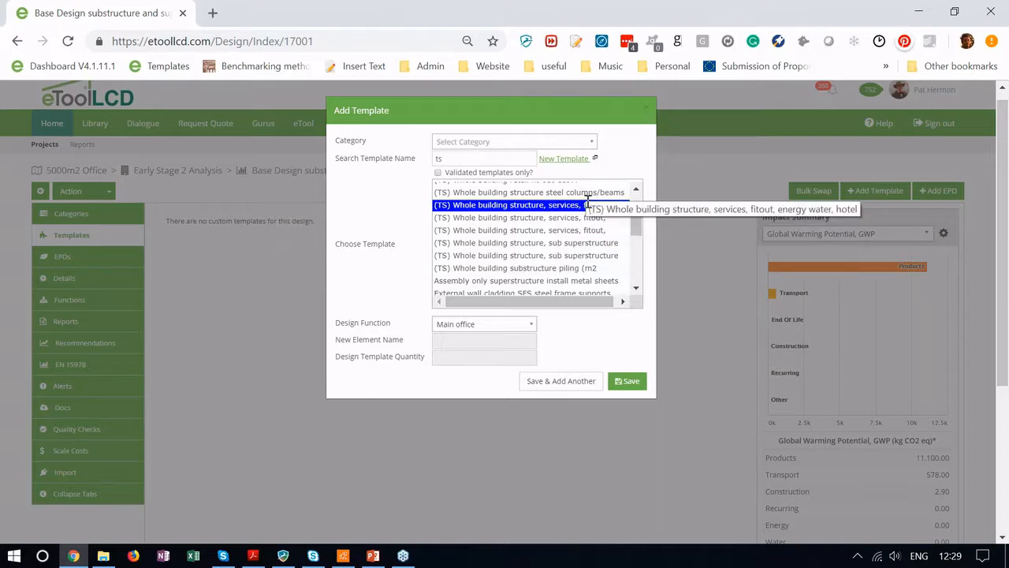
{"action": "left_click_drag", "start_coordinate": [636, 224], "coordinate": [637, 224]}
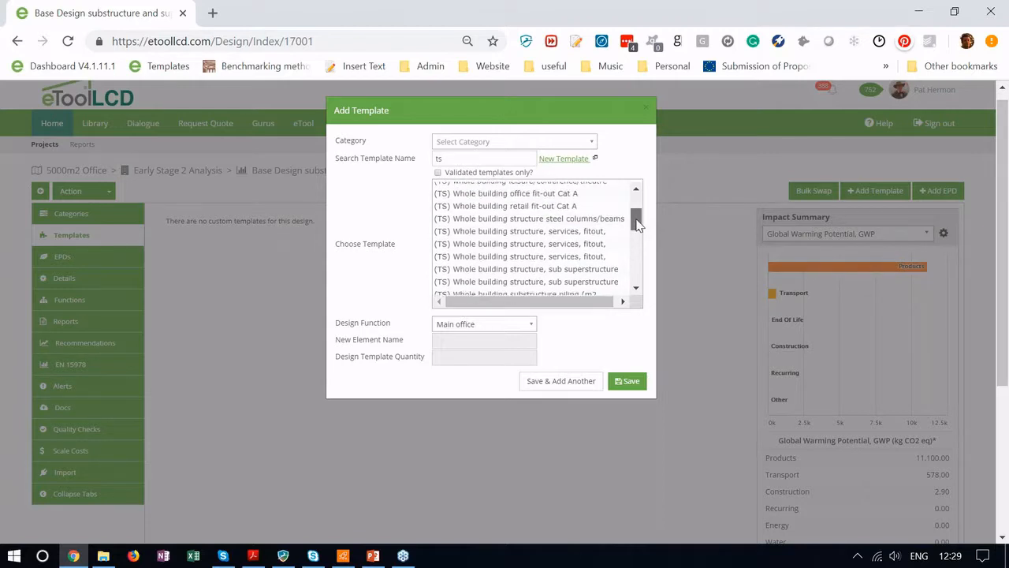
{"action": "left_click", "coordinate": [592, 218]}
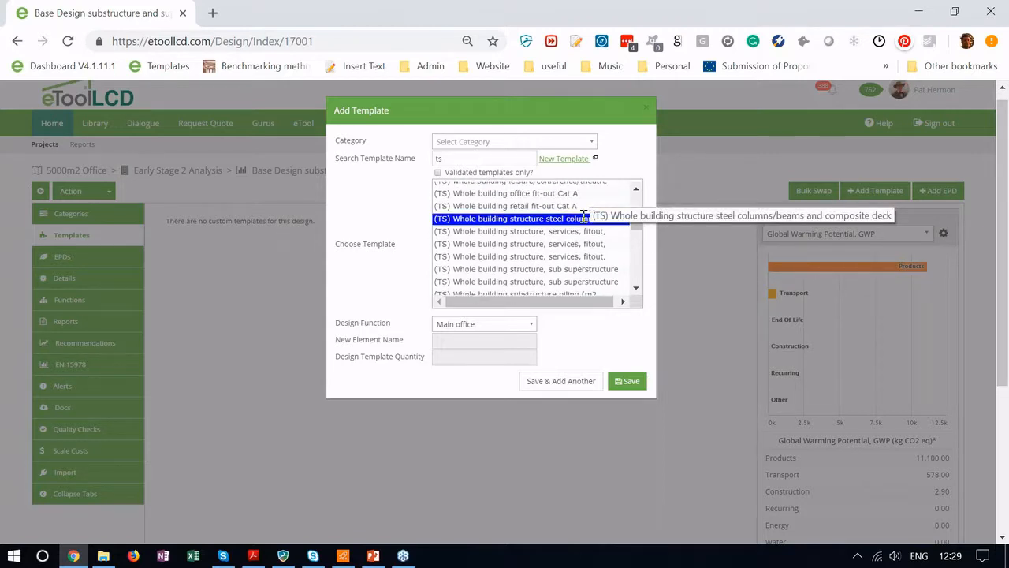
{"action": "left_click_drag", "start_coordinate": [638, 224], "coordinate": [637, 210]}
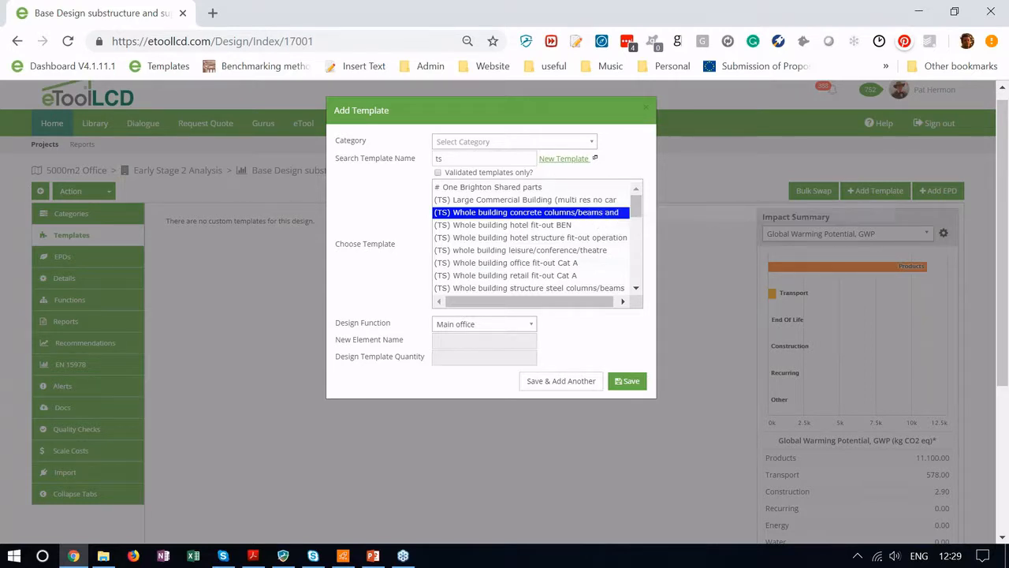
{"action": "left_click_drag", "start_coordinate": [637, 197], "coordinate": [635, 222]}
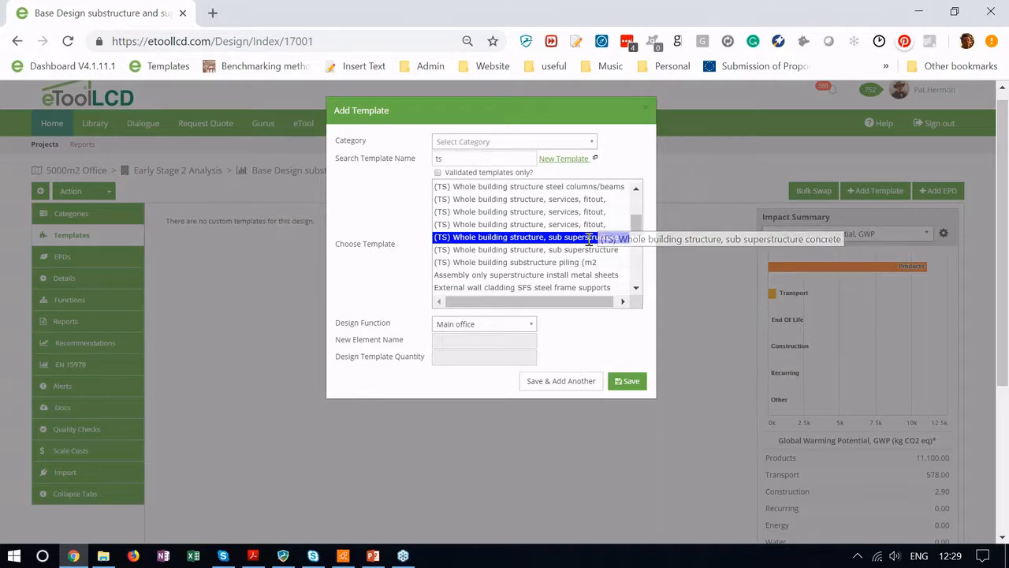
Step: Add the (TS) sub superstructure concrete template with quantity 5000 m2, then open it
{"action": "left_click", "coordinate": [589, 239]}
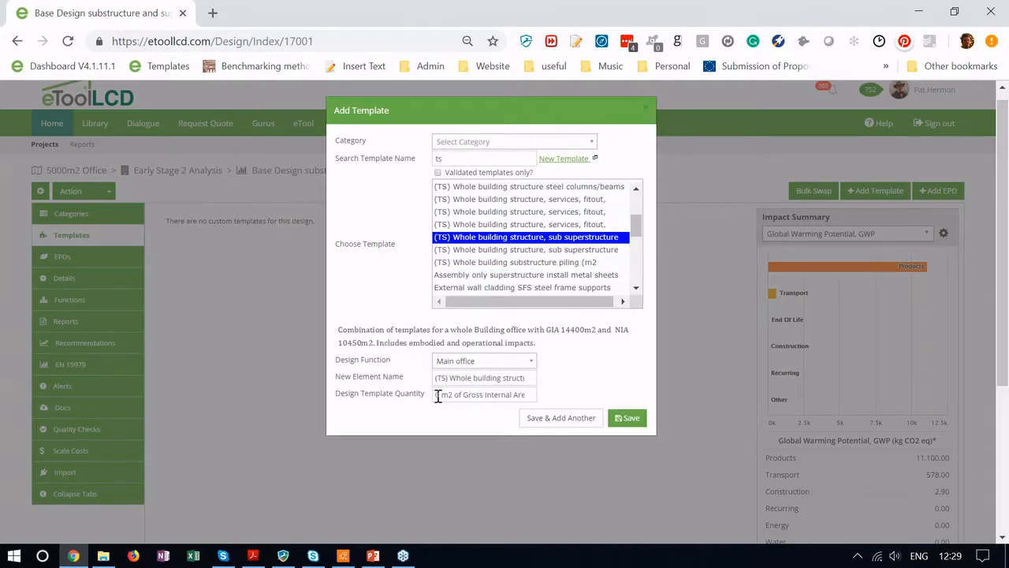
{"action": "left_click", "coordinate": [438, 398]}
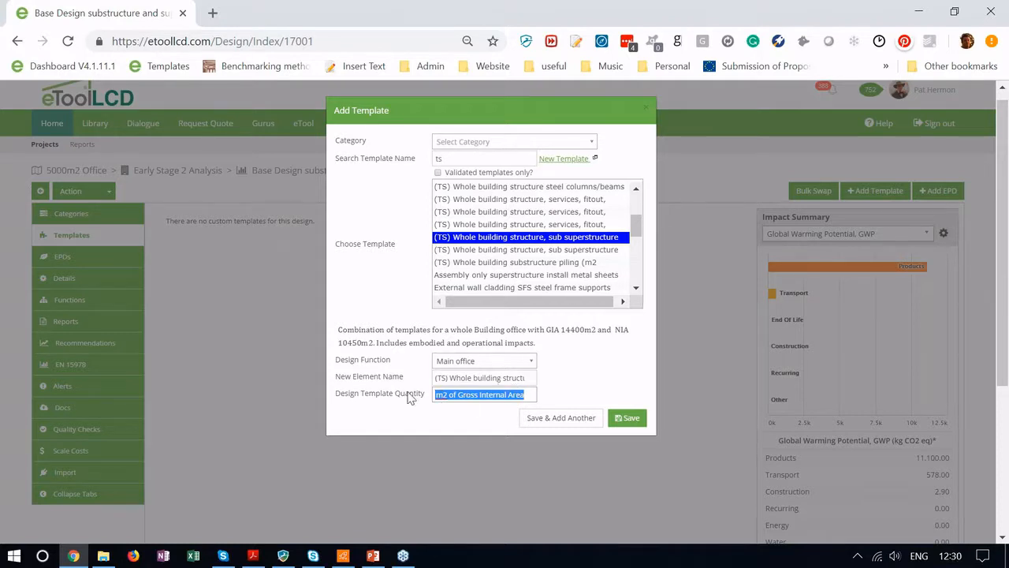
{"action": "key", "text": "Home"}
{"action": "type", "text": "5000"}
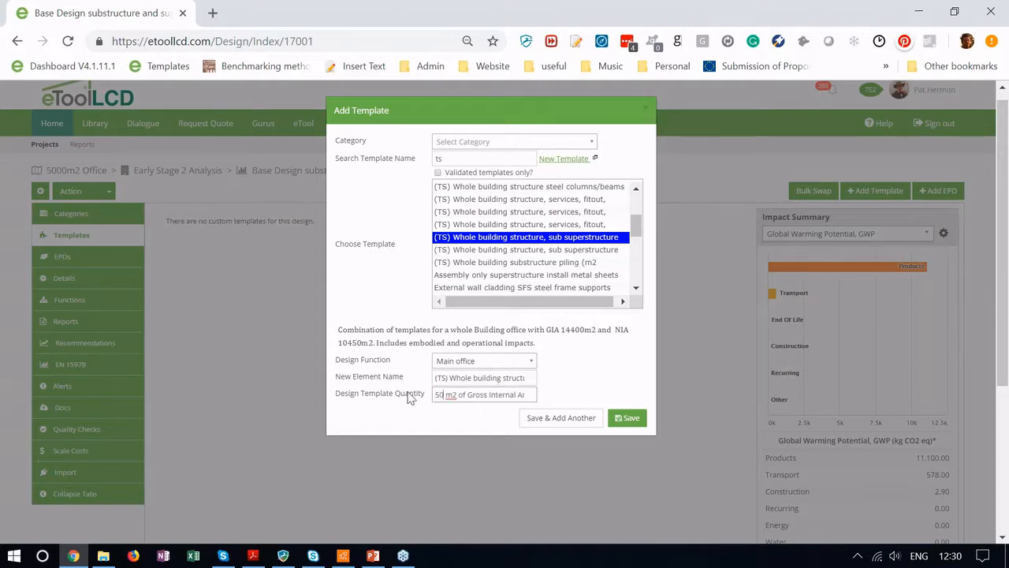
{"action": "left_click", "coordinate": [630, 418]}
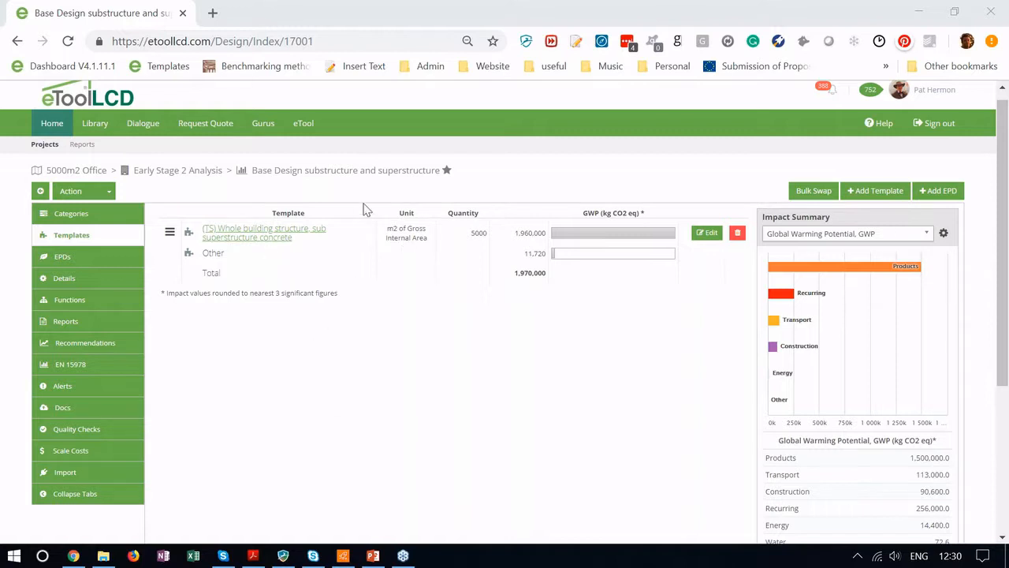
{"action": "left_click", "coordinate": [277, 236]}
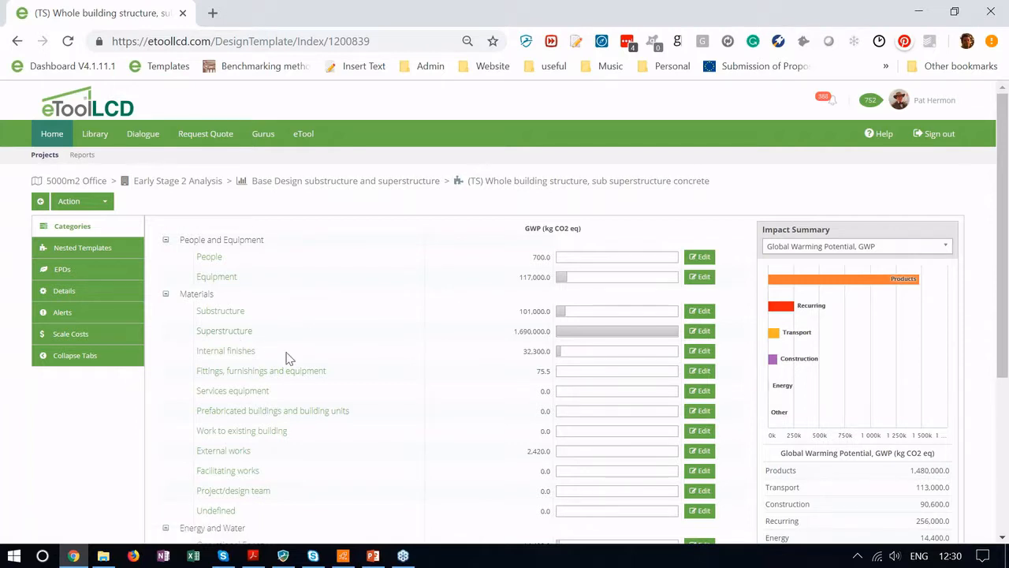
Step: Scroll through the template's category GWP breakdown: Products 1,480,000, Transport 113,000, Recurring 256,000
{"action": "scroll", "coordinate": [286, 356], "scroll_direction": "down", "scroll_amount": 1}
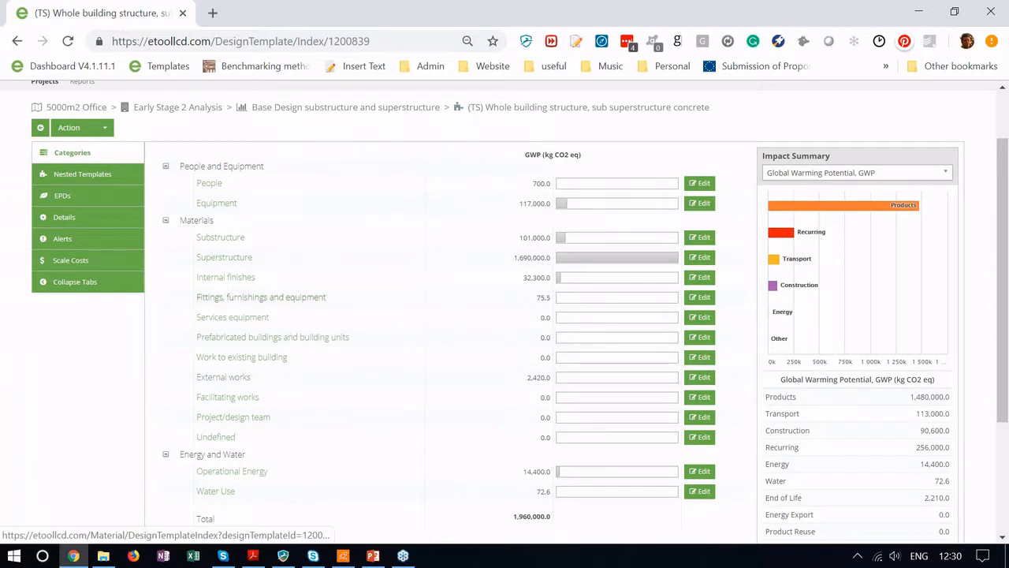
{"action": "scroll", "coordinate": [272, 298], "scroll_direction": "up", "scroll_amount": 1}
{"action": "scroll", "coordinate": [88, 260], "scroll_direction": "up", "scroll_amount": 1}
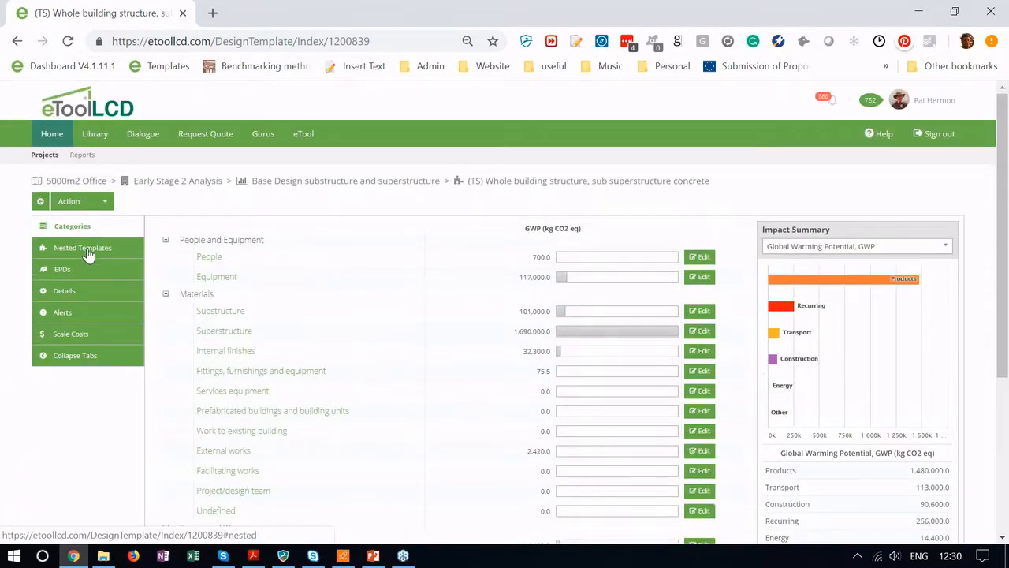
Step: List the nested templates down to the 1,960,000 total, led by the 712,000 upper floor slab
{"action": "left_click", "coordinate": [86, 250]}
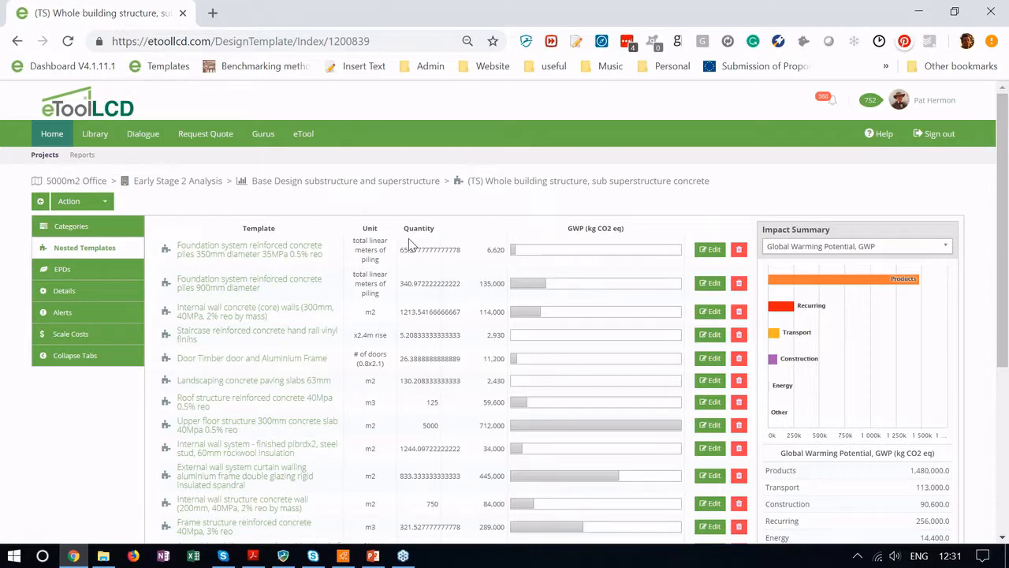
{"action": "scroll", "coordinate": [410, 245], "scroll_direction": "down", "scroll_amount": 2}
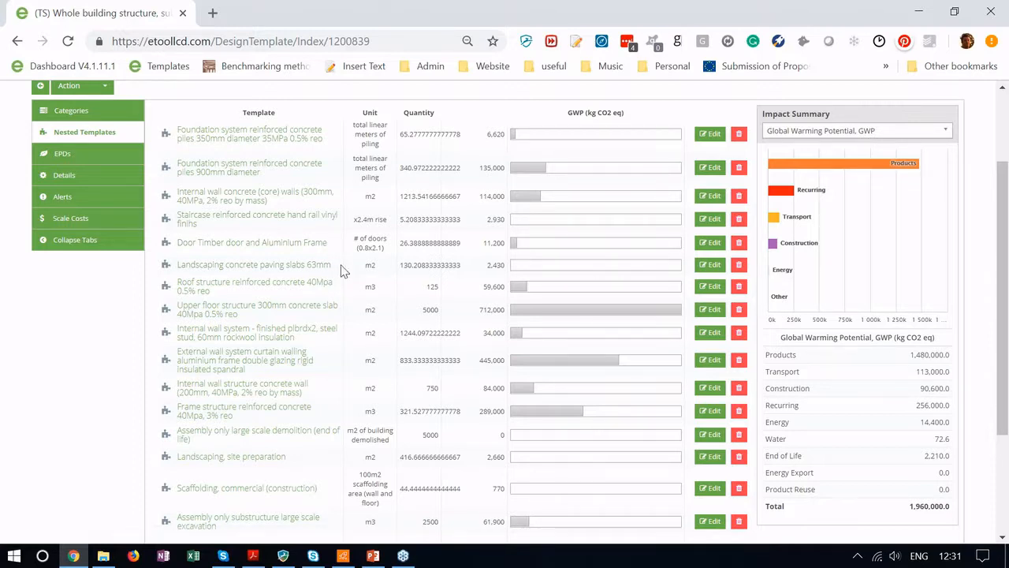
{"action": "scroll", "coordinate": [340, 271], "scroll_direction": "down", "scroll_amount": 2}
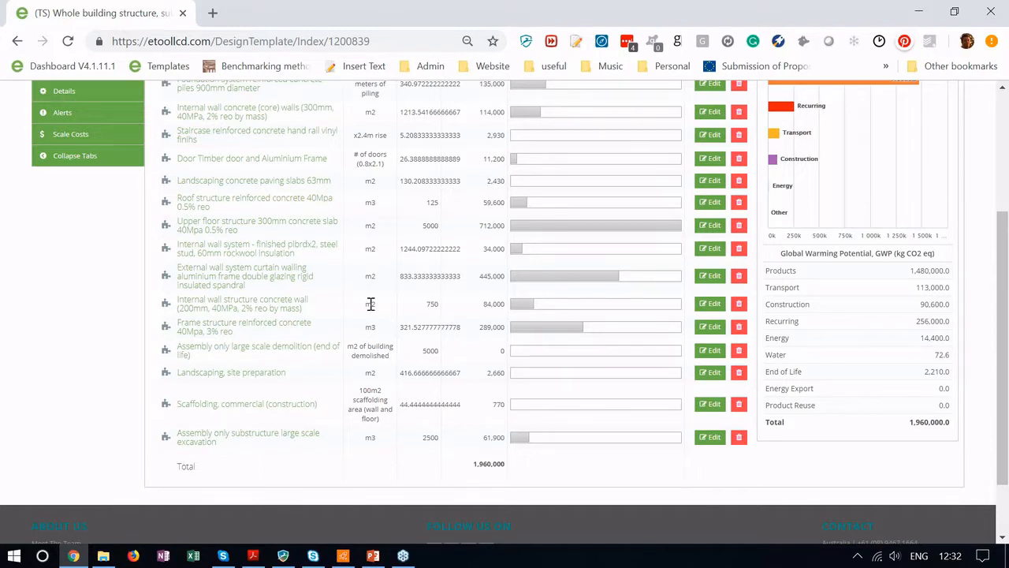
{"action": "scroll", "coordinate": [370, 304], "scroll_direction": "up", "scroll_amount": 2}
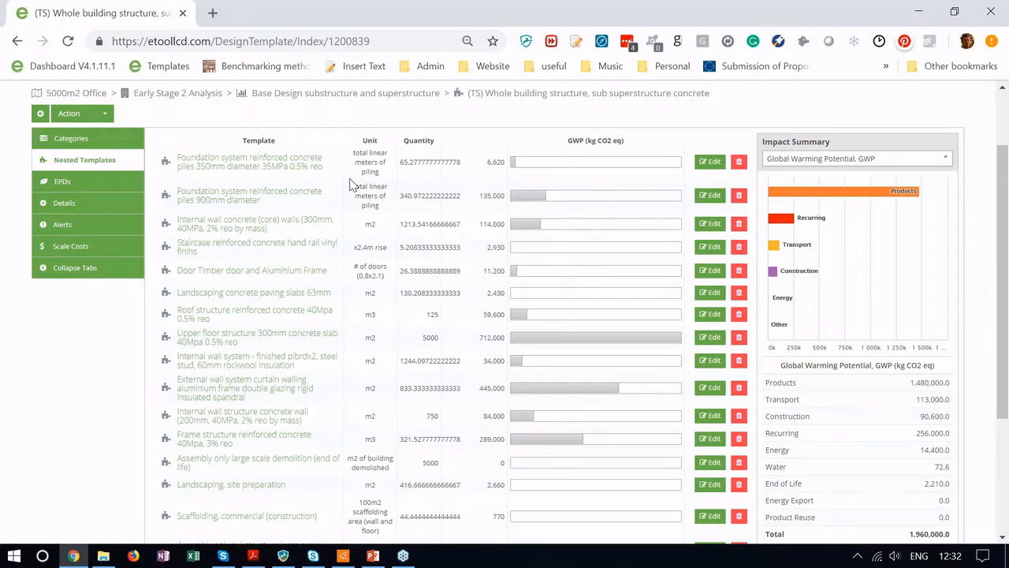
{"action": "scroll", "coordinate": [353, 185], "scroll_direction": "up", "scroll_amount": 2}
{"action": "scroll", "coordinate": [353, 184], "scroll_direction": "down", "scroll_amount": 2}
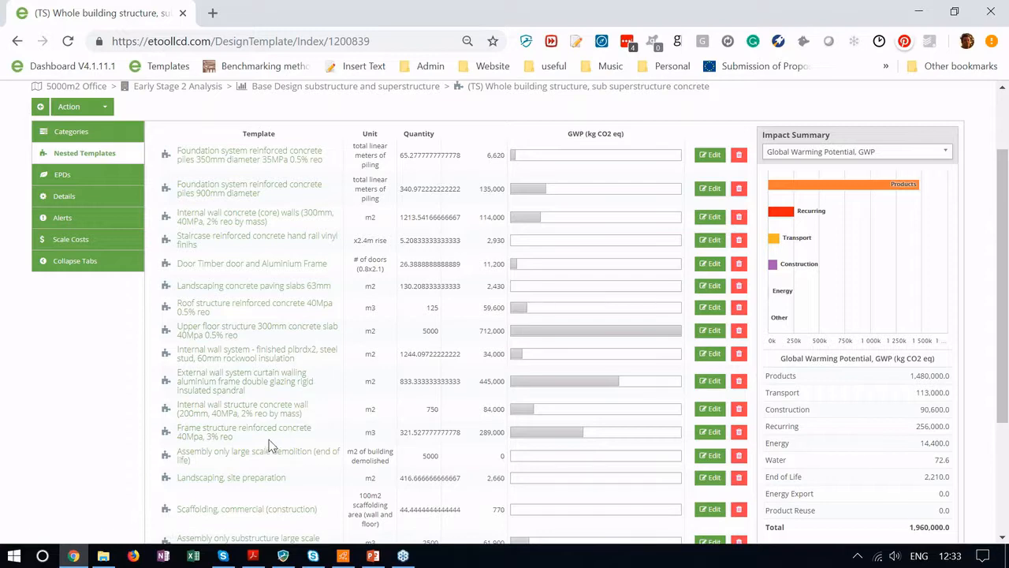
{"action": "scroll", "coordinate": [268, 445], "scroll_direction": "up", "scroll_amount": 1}
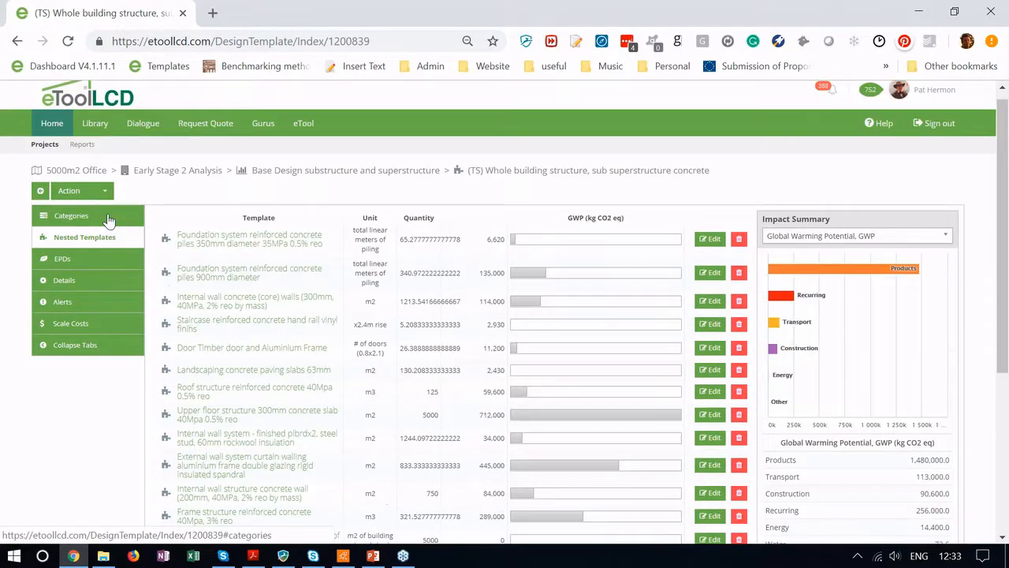
Step: Return from the template to the Base Design and choose Clone from its actions
{"action": "left_click", "coordinate": [108, 220]}
{"action": "left_click", "coordinate": [105, 190]}
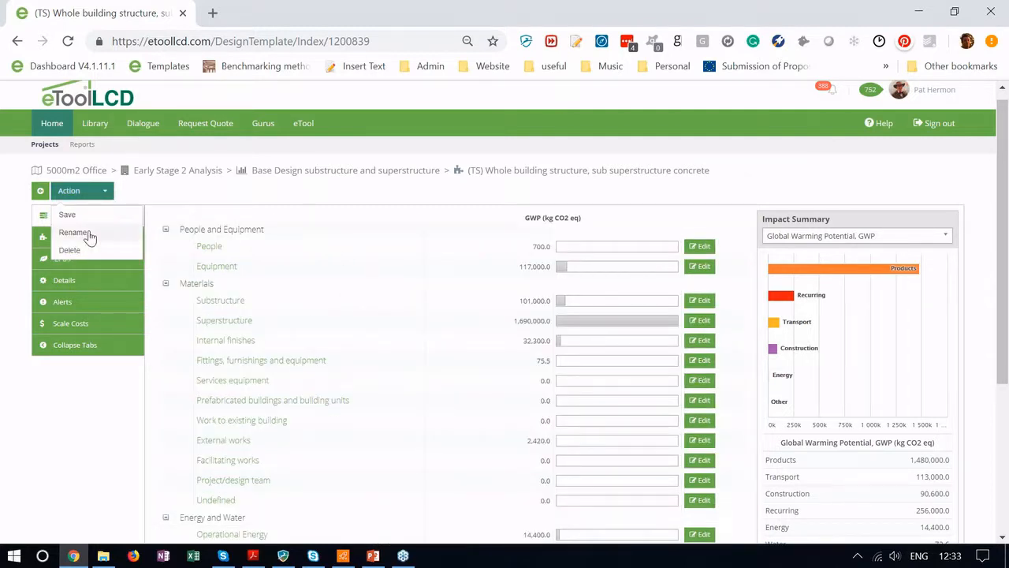
{"action": "left_click", "coordinate": [40, 194]}
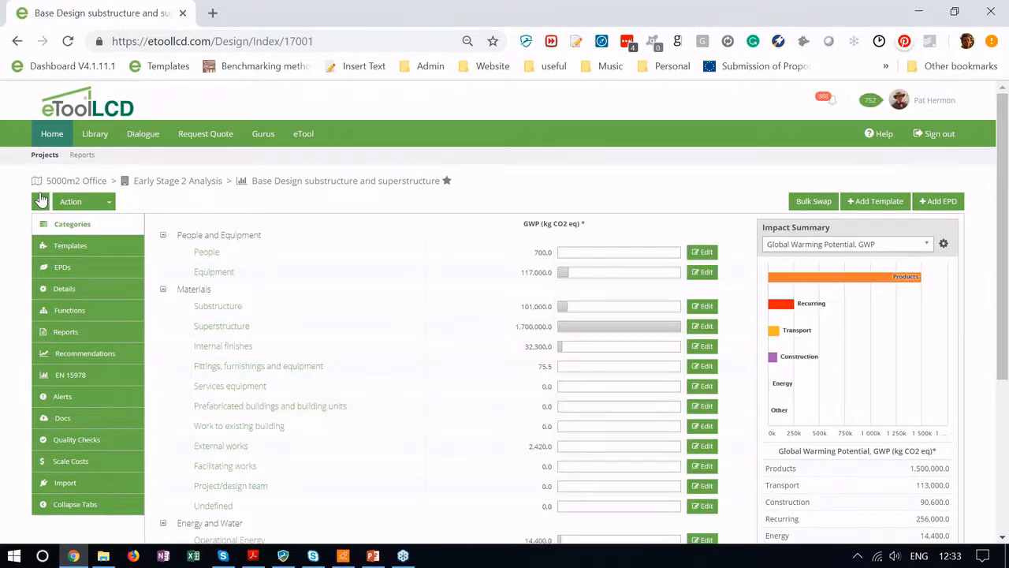
{"action": "left_click", "coordinate": [102, 202]}
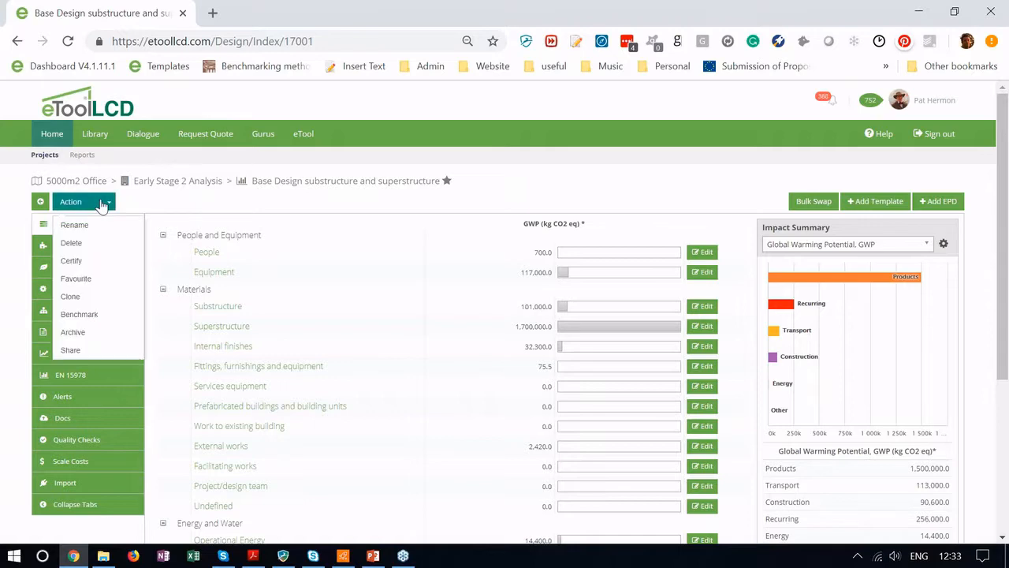
{"action": "left_click", "coordinate": [72, 297]}
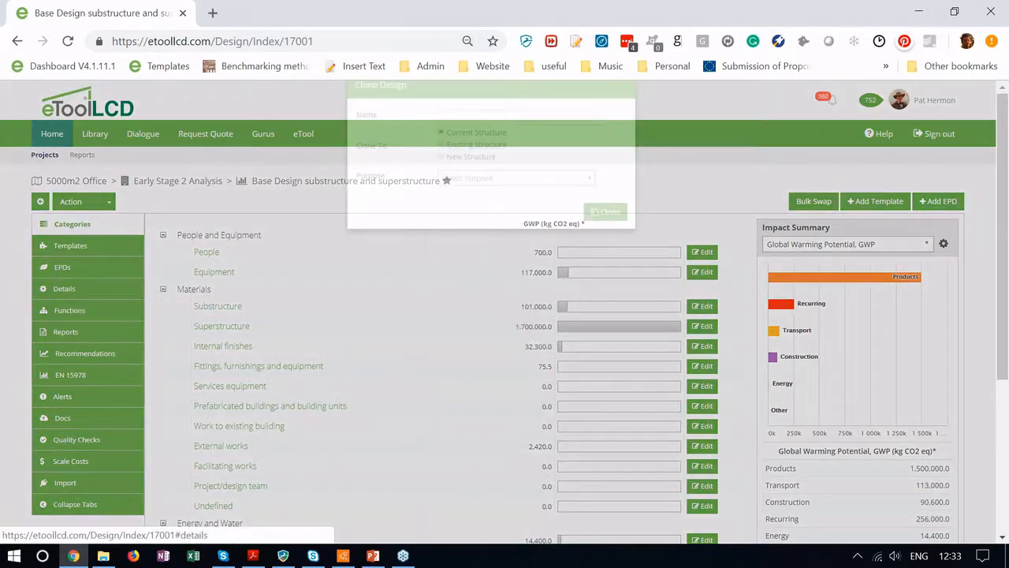
Step: Clone the design as 'Option 1 Superstructure Fly ash in Slab' with purpose LCA - Scenario, then view Recommendations
{"action": "left_click", "coordinate": [457, 142]}
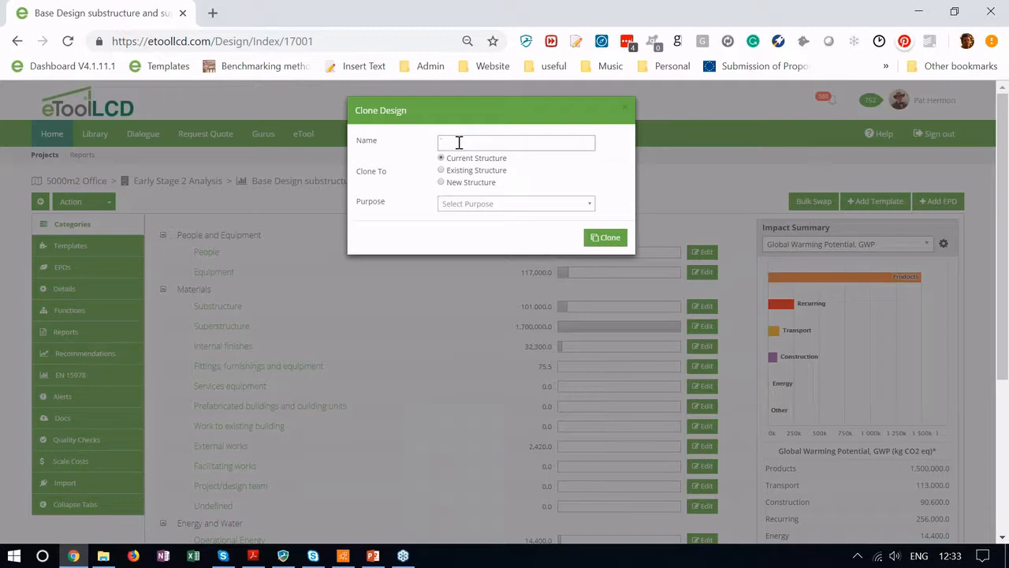
{"action": "type", "text": "Option 1 Superstructure Fly ash in Slab"}
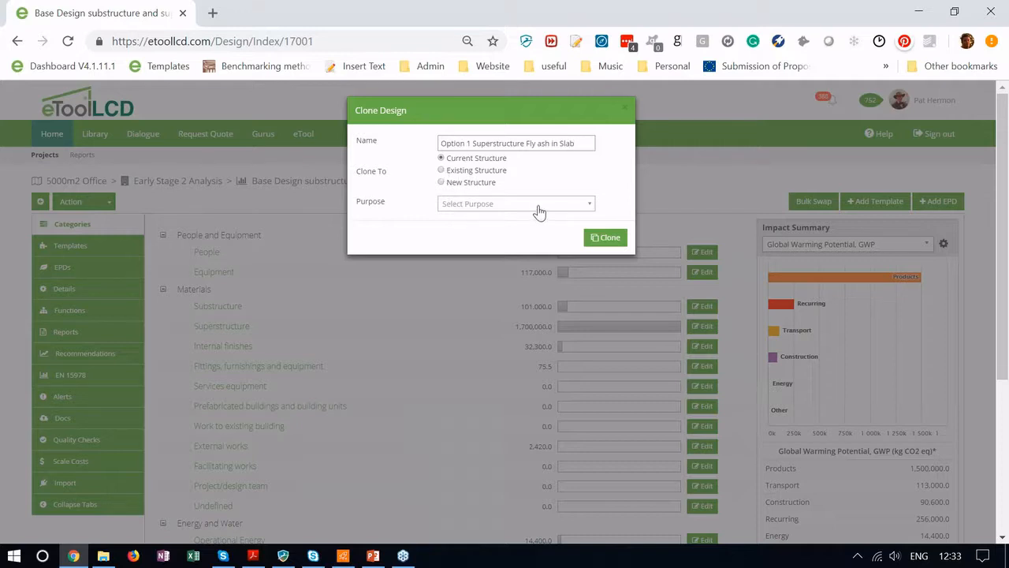
{"action": "left_click", "coordinate": [512, 203]}
{"action": "left_click", "coordinate": [505, 296]}
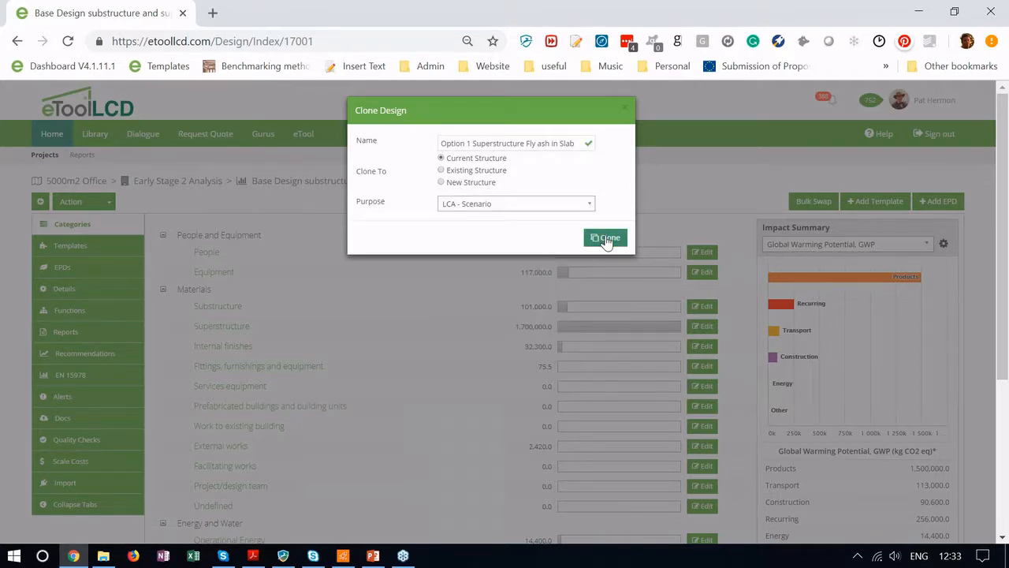
{"action": "left_click", "coordinate": [607, 238]}
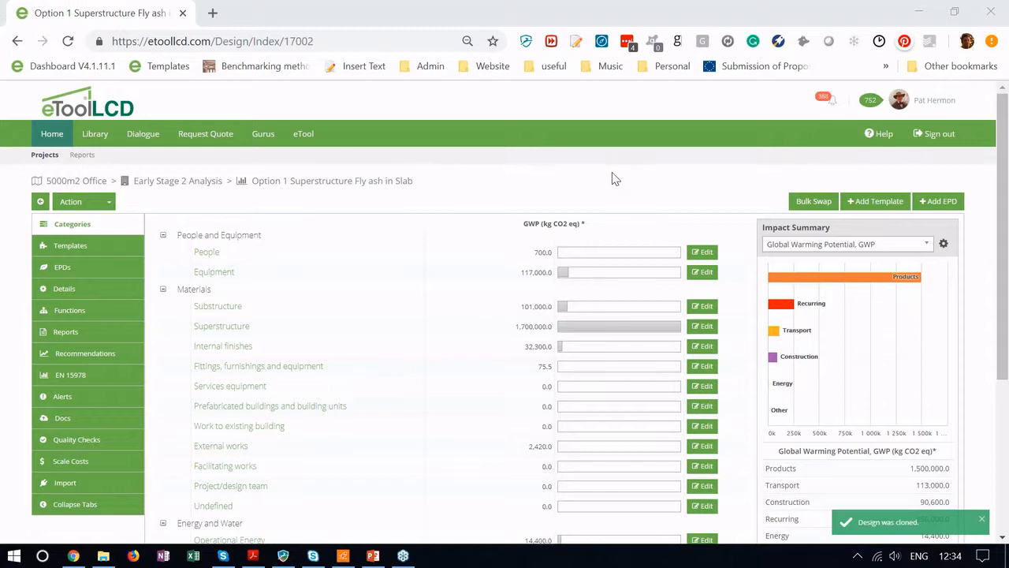
{"action": "left_click", "coordinate": [116, 360]}
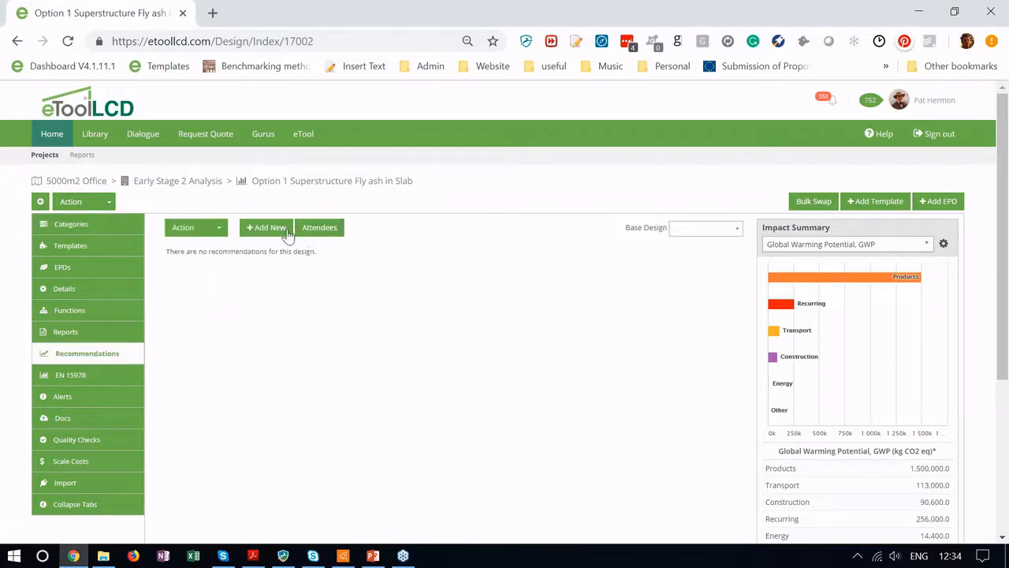
Step: Add a new recommendation from the template library, filtering titles by 'fly'
{"action": "left_click", "coordinate": [270, 229]}
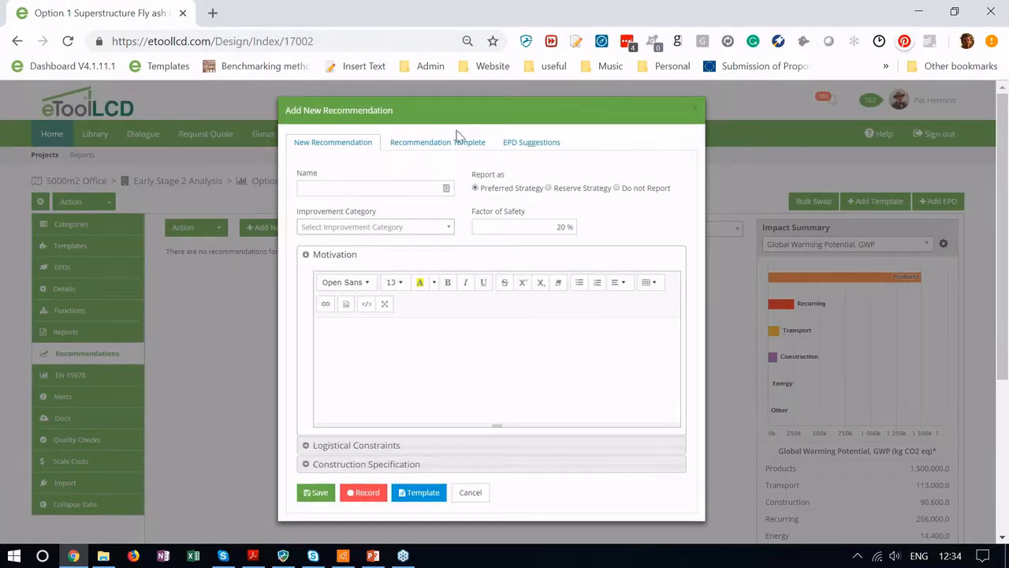
{"action": "left_click", "coordinate": [443, 145]}
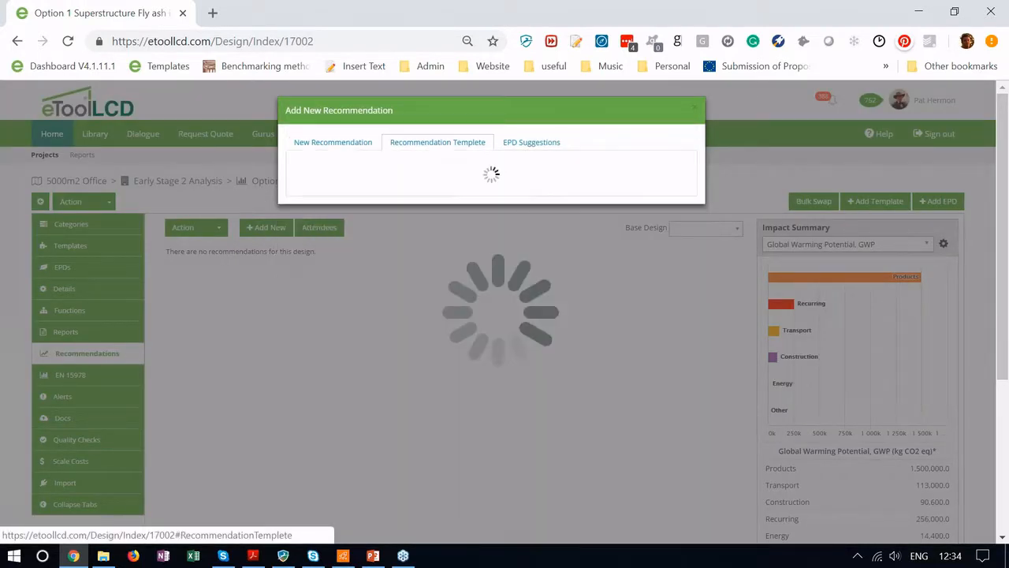
{"action": "type", "text": "fly"}
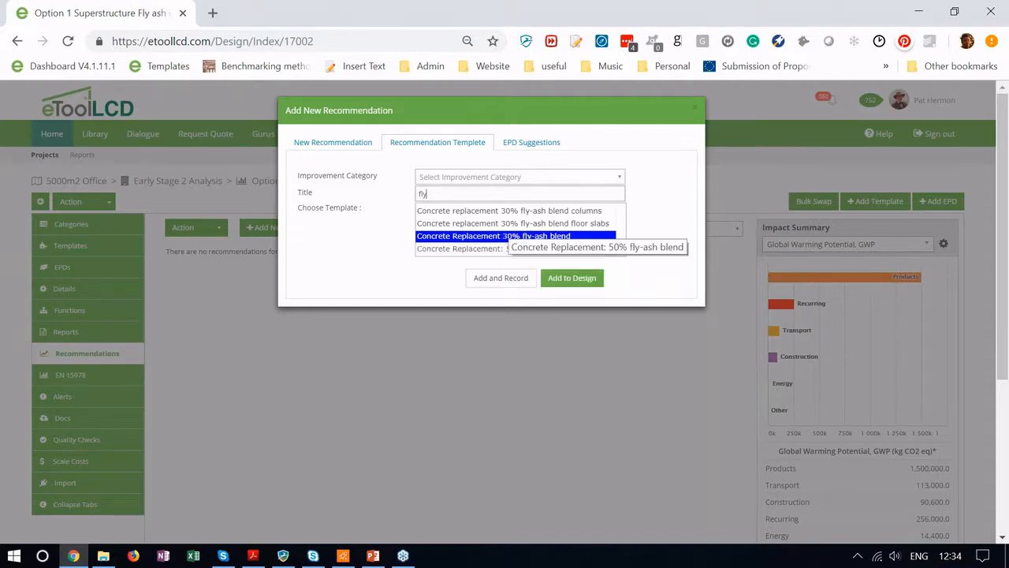
Step: Select 'Concrete replacement 30% fly-ash blend floor slabs' and add it to the design
{"action": "left_click", "coordinate": [505, 236]}
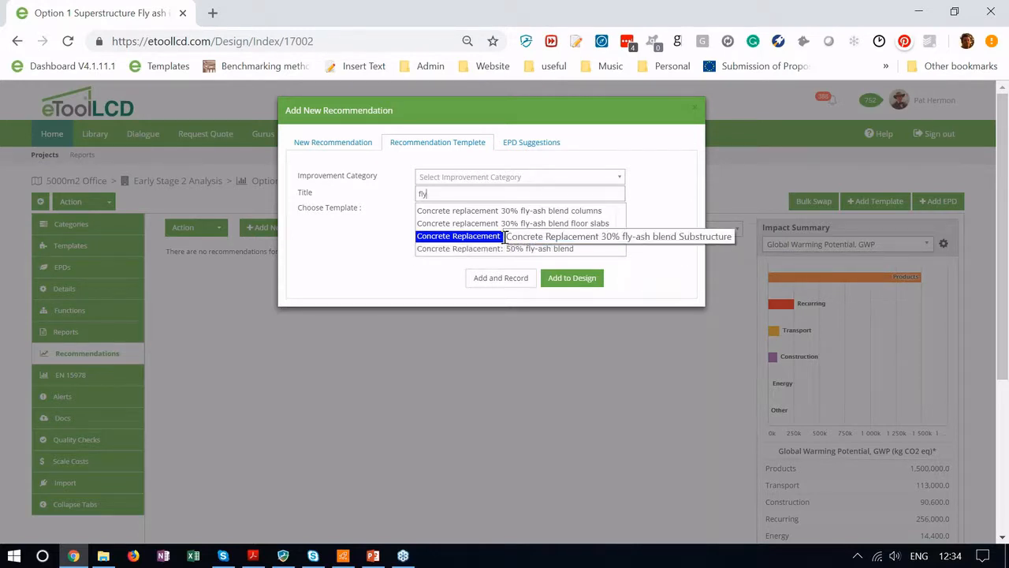
{"action": "left_click", "coordinate": [503, 224]}
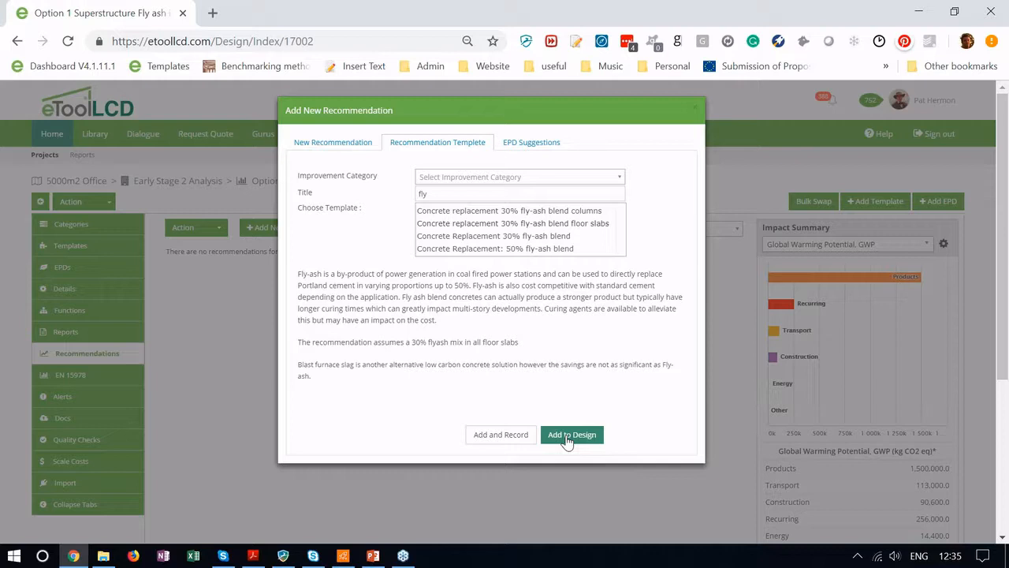
{"action": "left_click", "coordinate": [567, 435]}
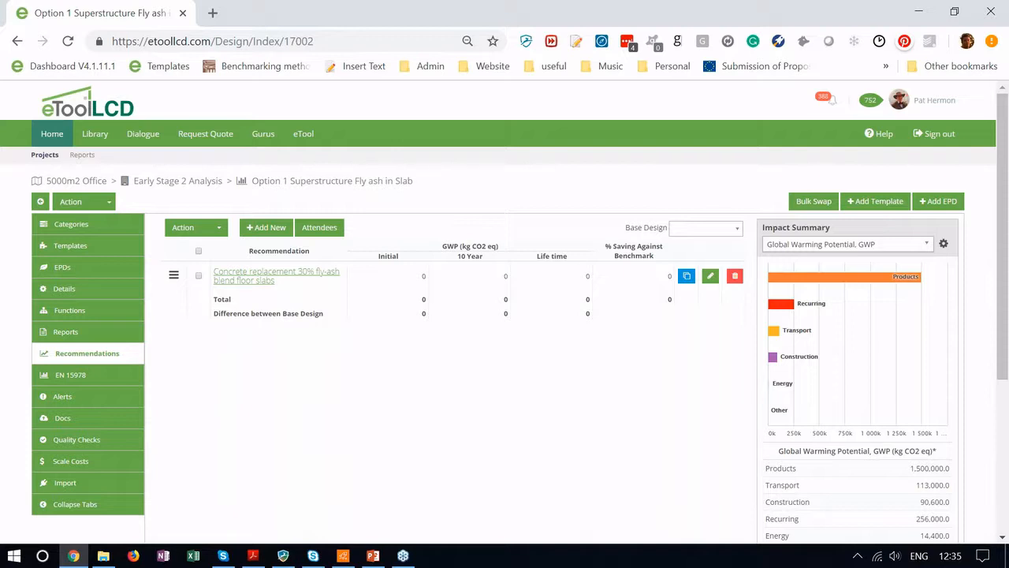
Step: Start recording the 30% fly-ash floor slab recommendation's impact and show the design's templates
{"action": "left_click", "coordinate": [243, 284]}
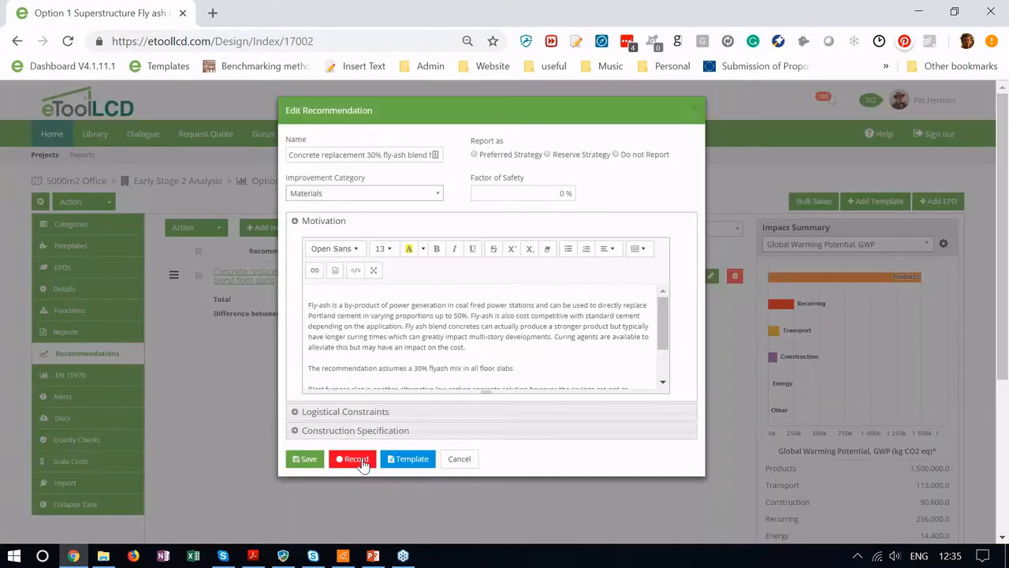
{"action": "left_click", "coordinate": [362, 463]}
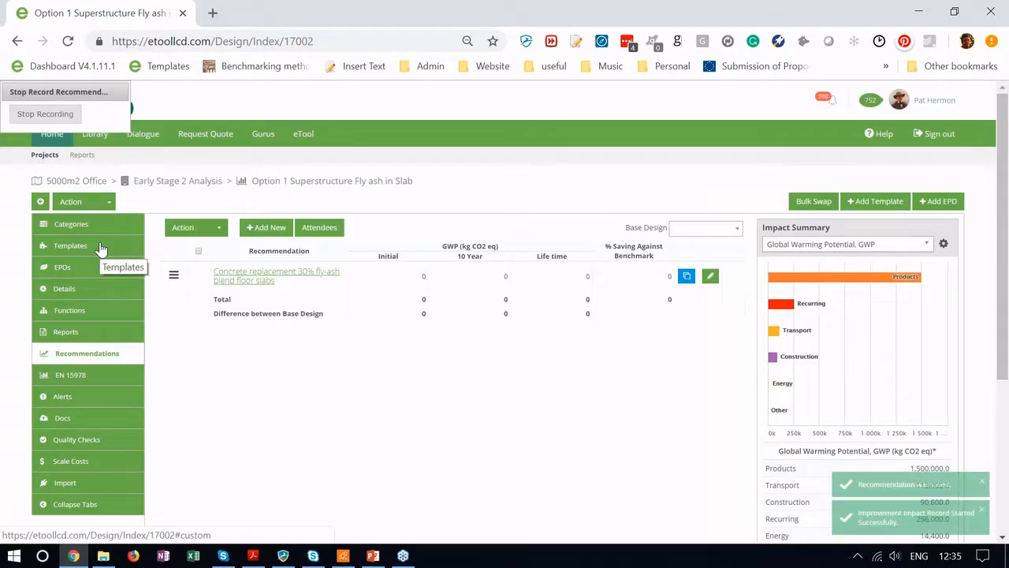
{"action": "left_click", "coordinate": [99, 247]}
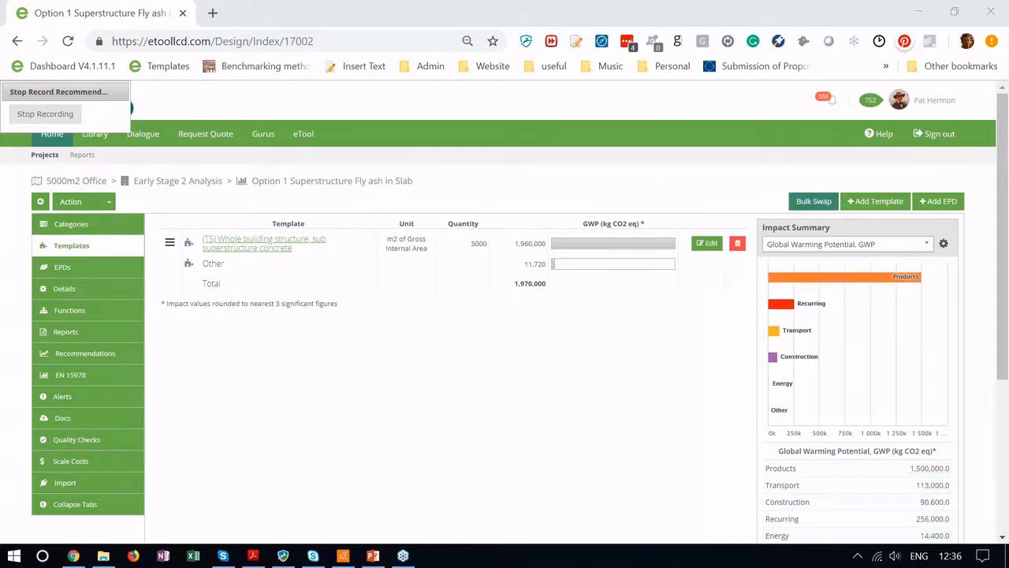
Step: Review the 35 Bulk Swap material records and return to the design overview unchanged
{"action": "left_click", "coordinate": [814, 202]}
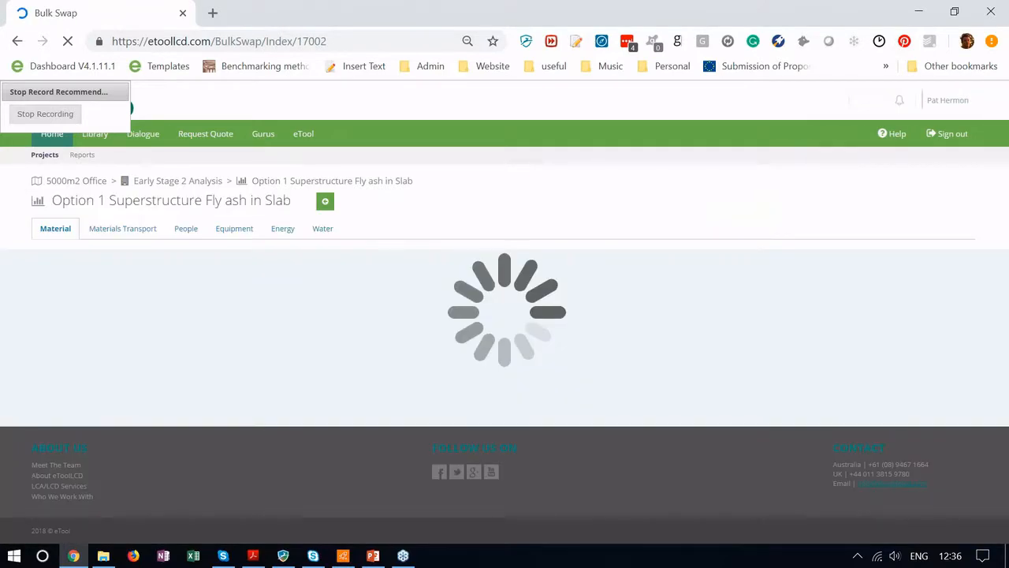
{"action": "scroll", "coordinate": [501, 406], "scroll_direction": "down", "scroll_amount": 5}
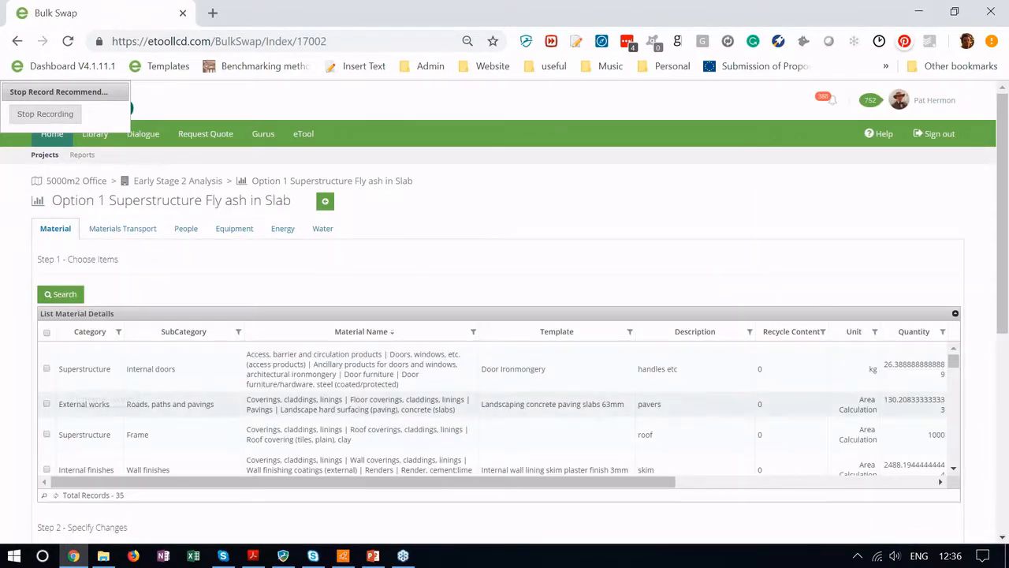
{"action": "scroll", "coordinate": [266, 457], "scroll_direction": "down", "scroll_amount": 3}
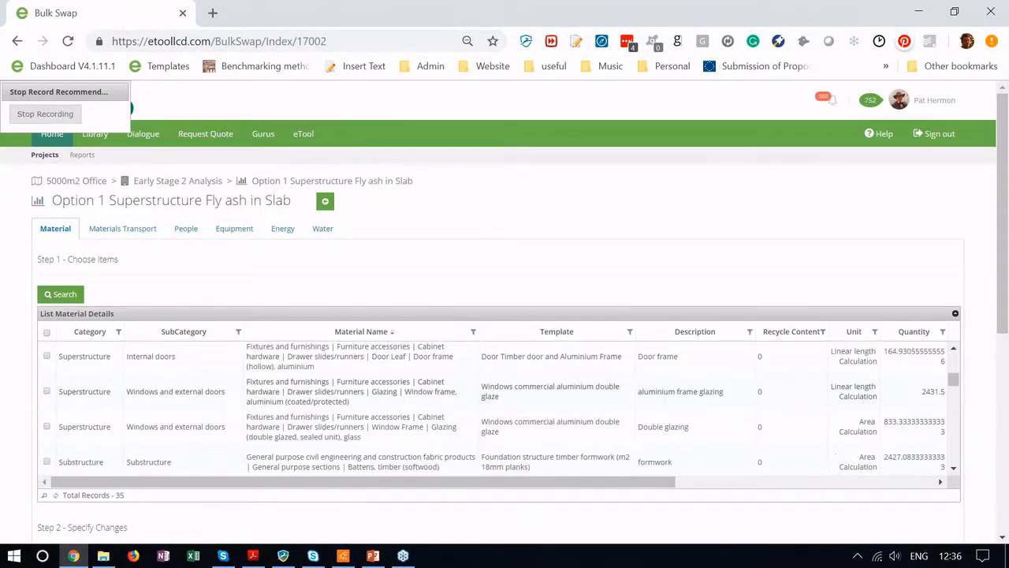
{"action": "scroll", "coordinate": [266, 457], "scroll_direction": "down", "scroll_amount": 3}
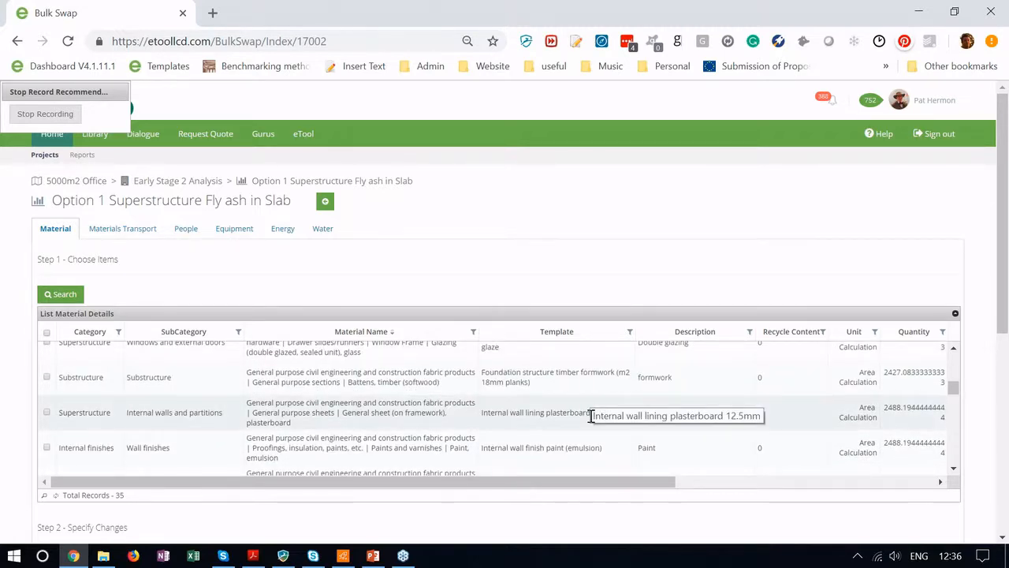
{"action": "scroll", "coordinate": [590, 416], "scroll_direction": "down", "scroll_amount": 3}
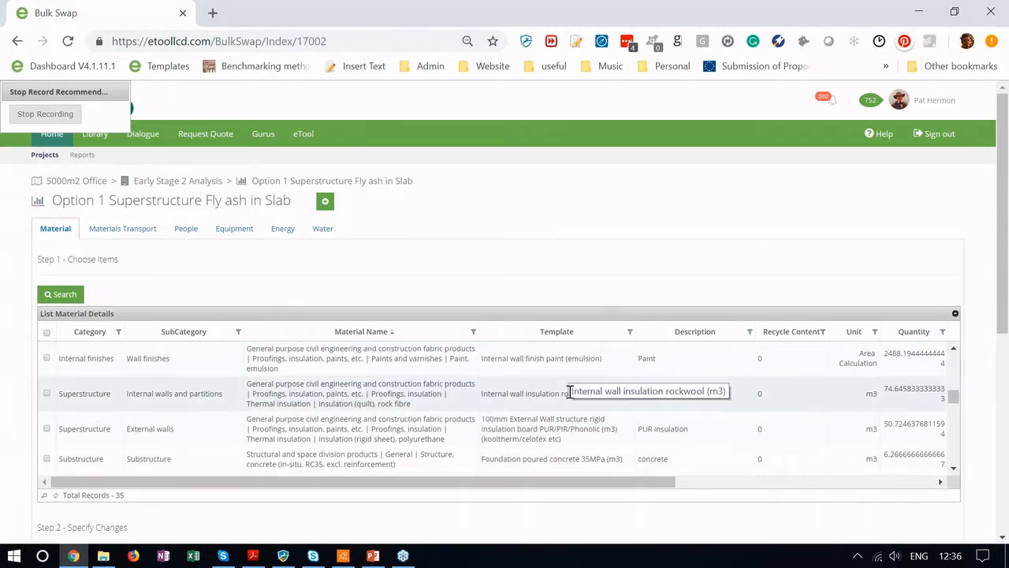
{"action": "scroll", "coordinate": [569, 392], "scroll_direction": "down", "scroll_amount": 3}
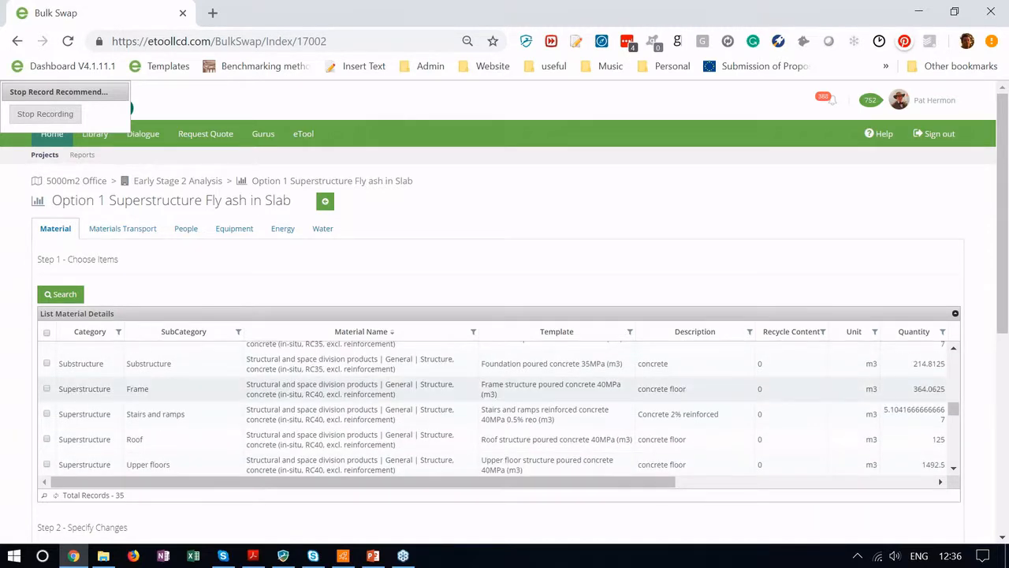
{"action": "scroll", "coordinate": [24, 405], "scroll_direction": "down", "scroll_amount": 2}
{"action": "left_click", "coordinate": [89, 393]}
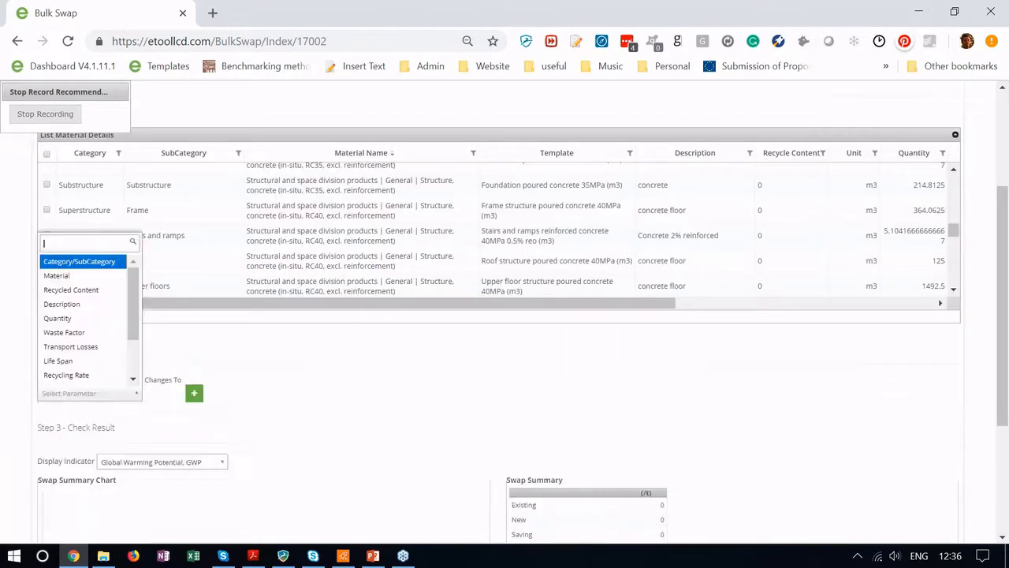
{"action": "key", "text": "Up"}
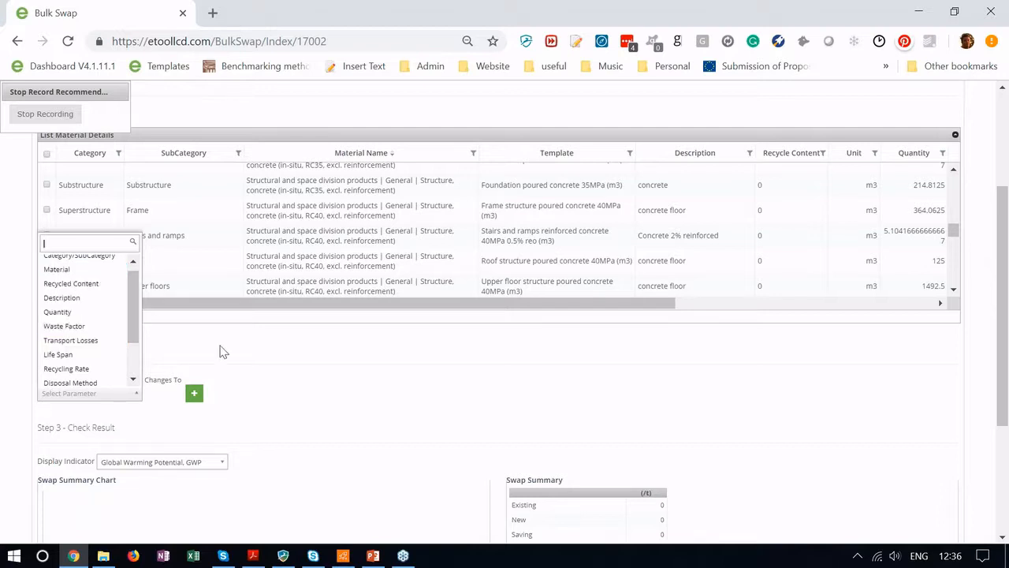
{"action": "left_click", "coordinate": [243, 364]}
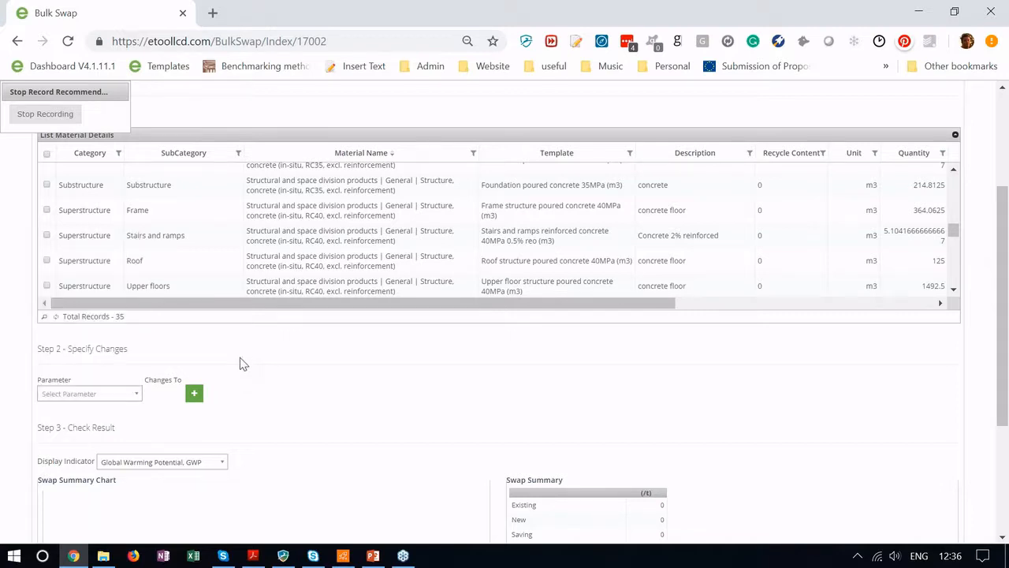
{"action": "scroll", "coordinate": [243, 364], "scroll_direction": "up", "scroll_amount": 3}
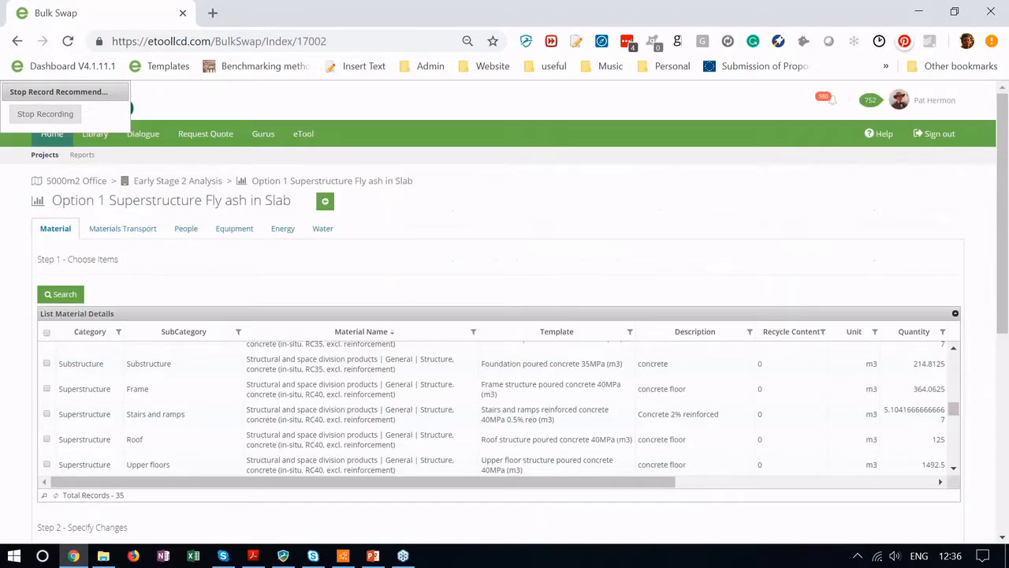
{"action": "left_click", "coordinate": [324, 202]}
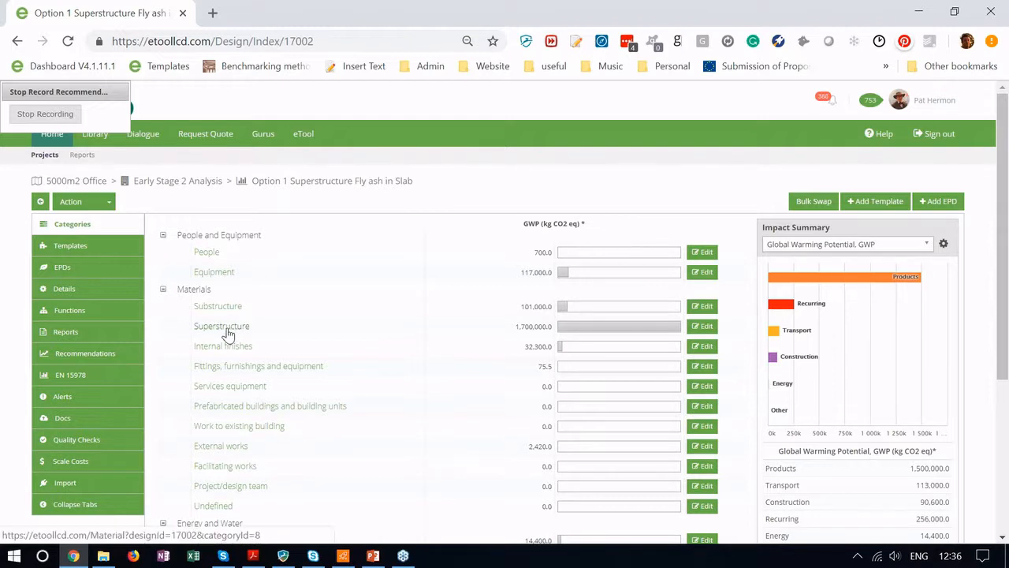
Step: Delete the 40MPa reinforced concrete slab from the Upper floor structure nested template in (TS) Whole building structure
{"action": "left_click", "coordinate": [95, 249]}
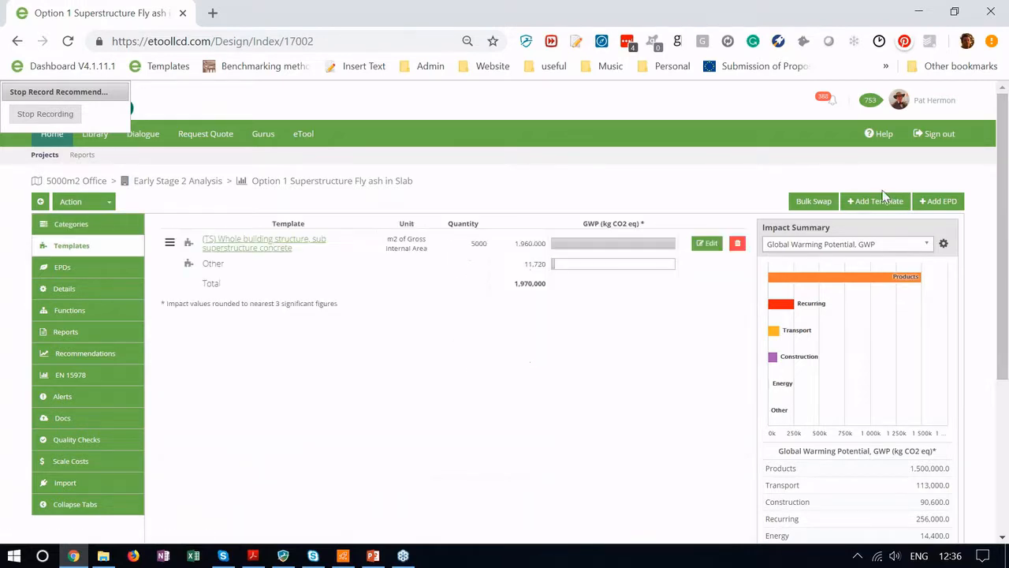
{"action": "left_click", "coordinate": [246, 246]}
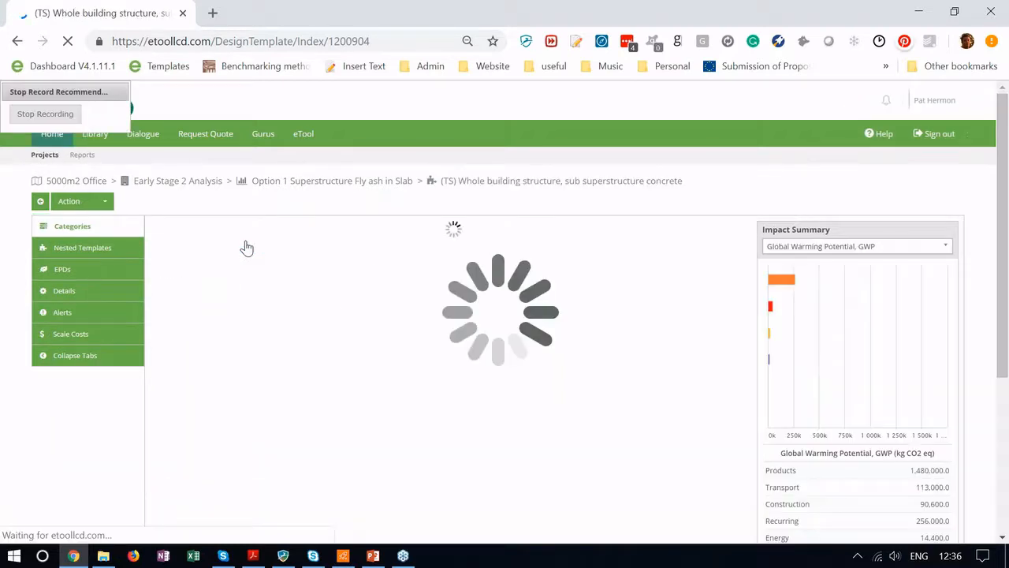
{"action": "left_click", "coordinate": [101, 250]}
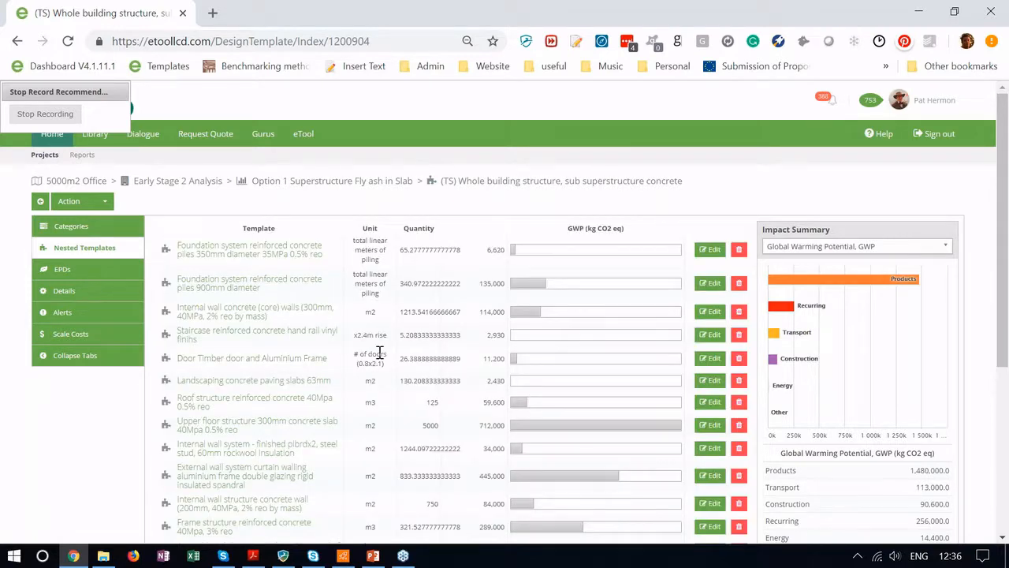
{"action": "scroll", "coordinate": [379, 352], "scroll_direction": "down", "scroll_amount": 1}
{"action": "scroll", "coordinate": [379, 352], "scroll_direction": "down", "scroll_amount": 3}
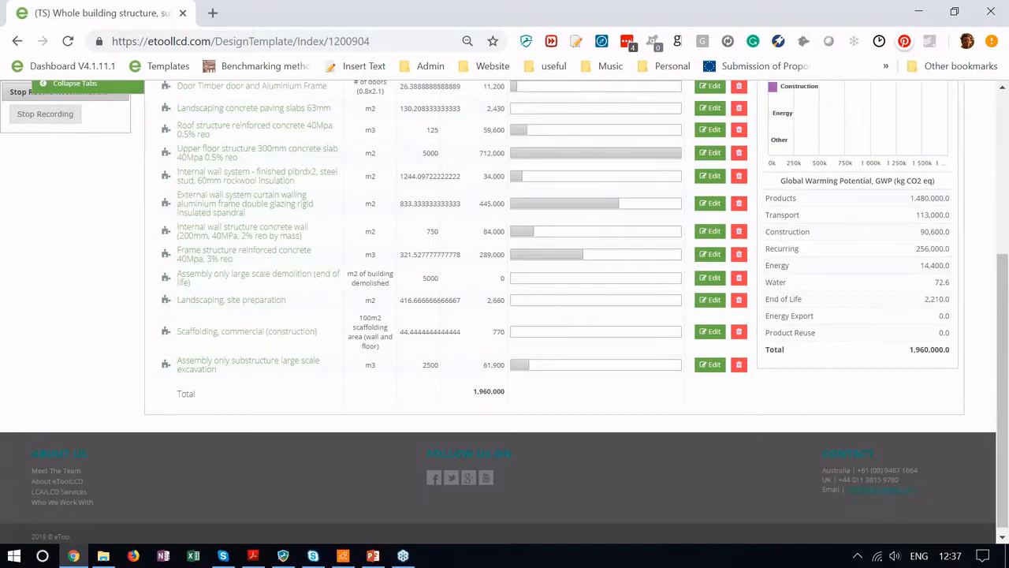
{"action": "scroll", "coordinate": [326, 263], "scroll_direction": "up", "scroll_amount": 1}
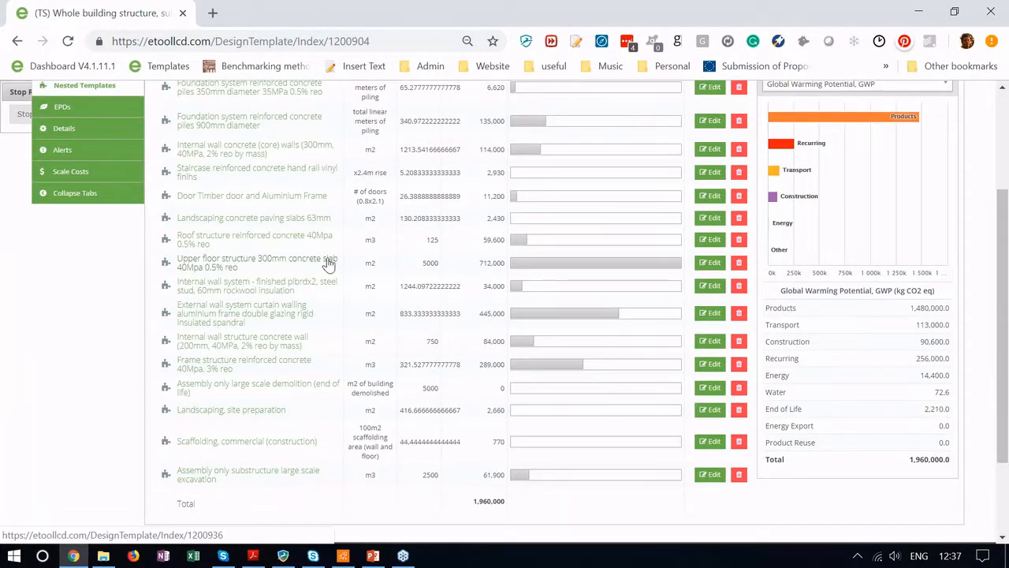
{"action": "left_click", "coordinate": [245, 265]}
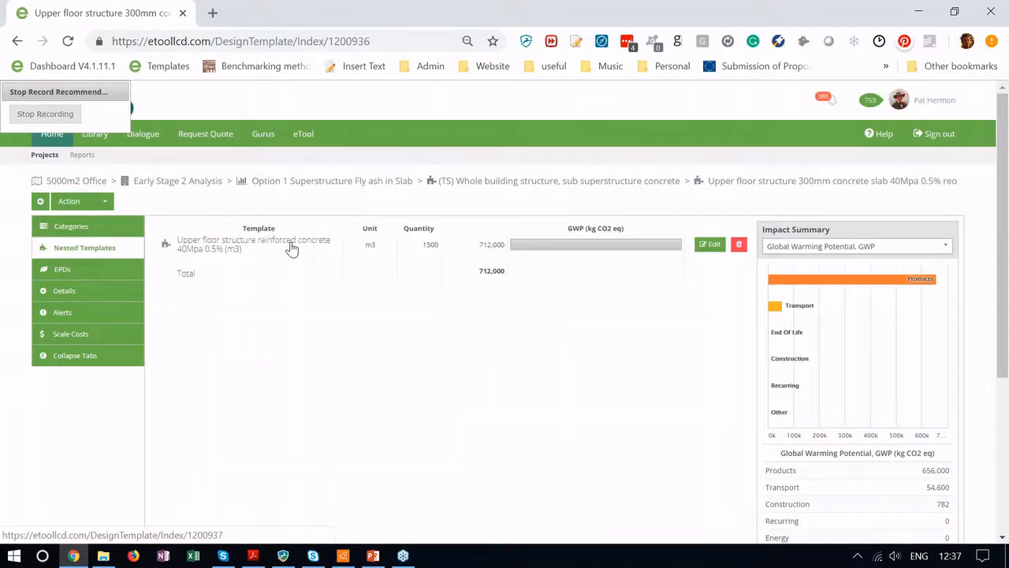
{"action": "left_click_drag", "start_coordinate": [424, 245], "coordinate": [453, 255]}
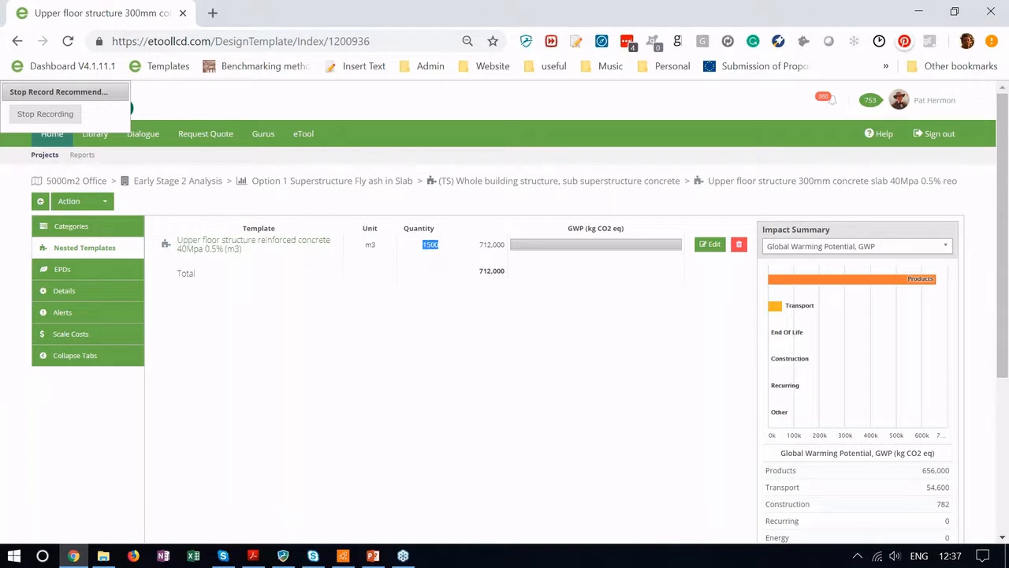
{"action": "left_click", "coordinate": [739, 245]}
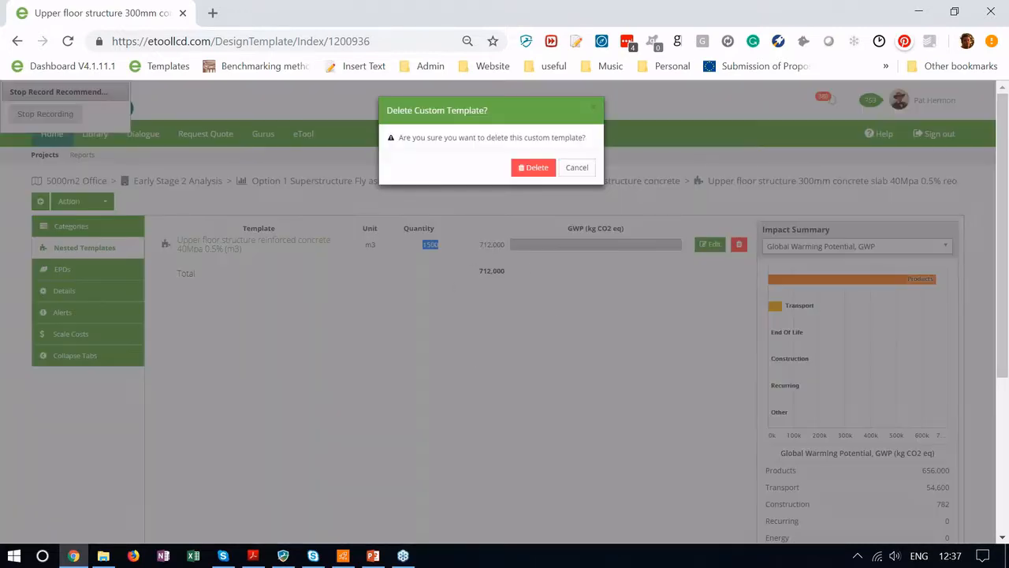
{"action": "left_click", "coordinate": [534, 165]}
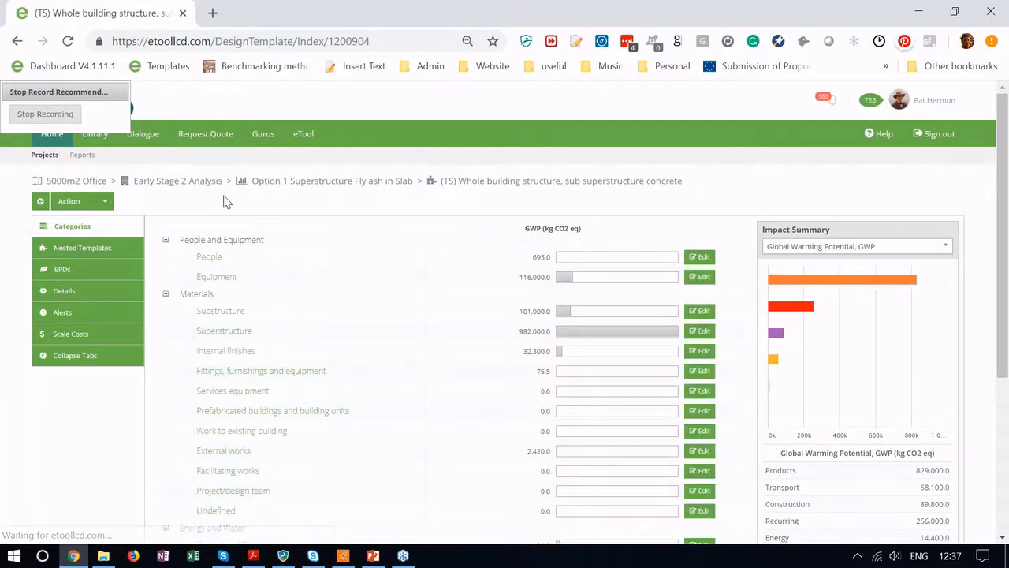
{"action": "left_click", "coordinate": [37, 203]}
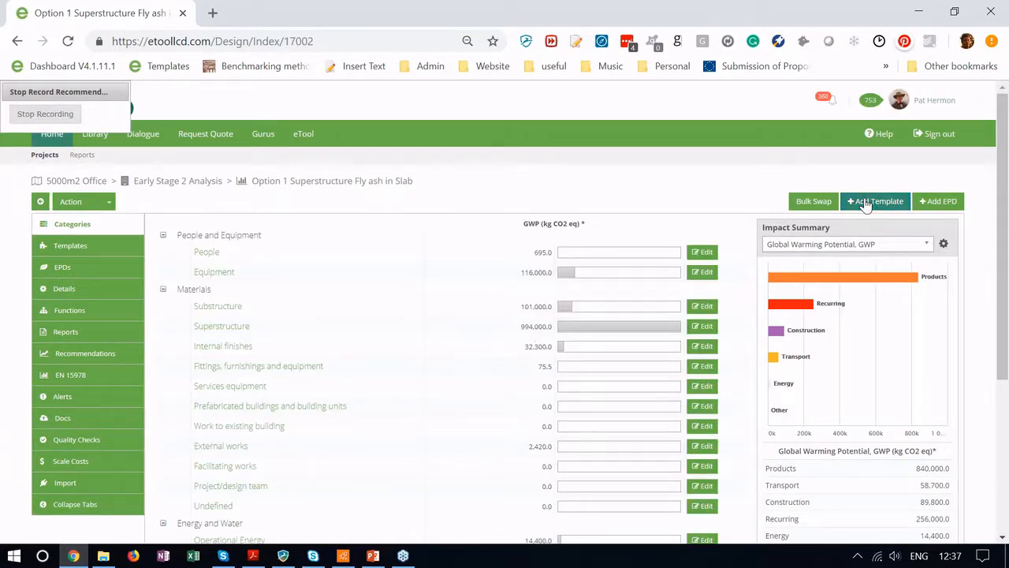
Step: Add the 'Upper floor structure concrete 35Mpa 30% fly ash' template with quantity 1500 m3
{"action": "left_click", "coordinate": [866, 205]}
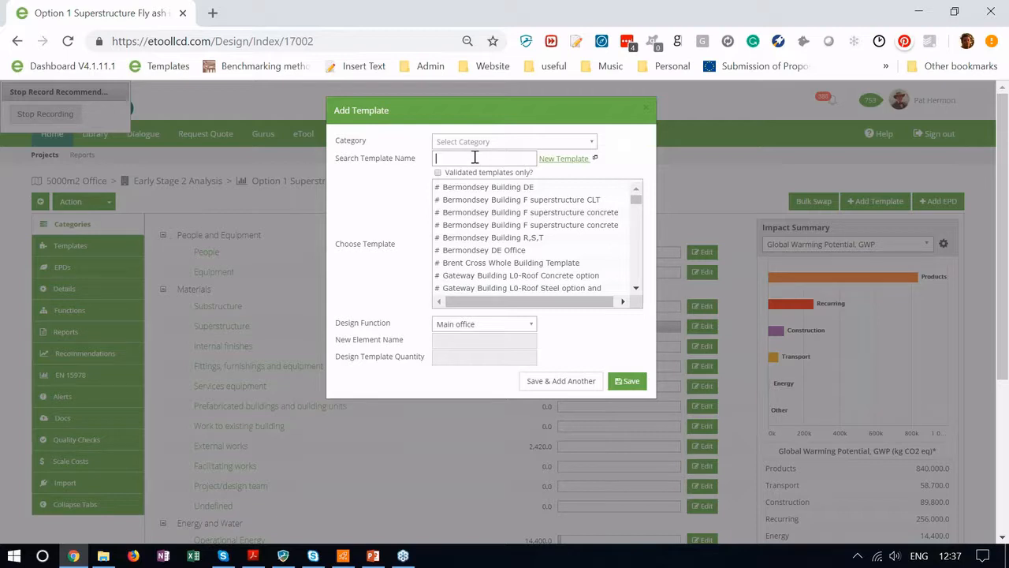
{"action": "type", "text": "fl"}
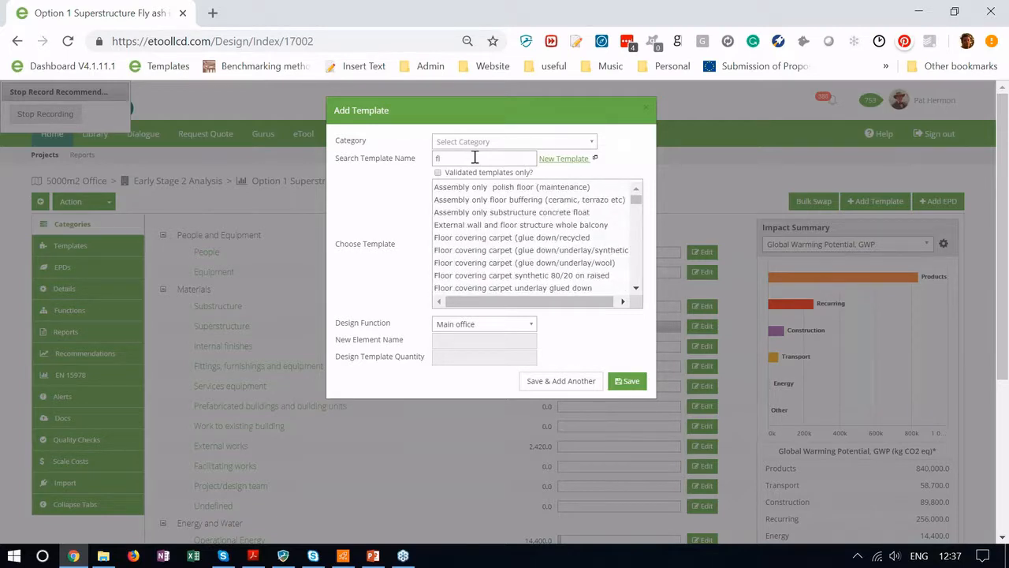
{"action": "type", "text": "y"}
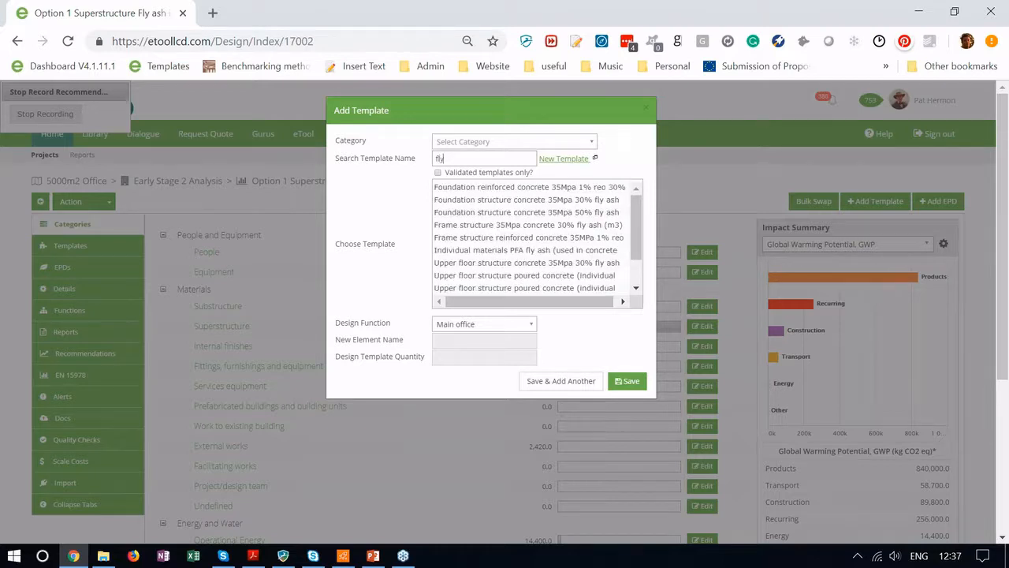
{"action": "left_click_drag", "start_coordinate": [634, 212], "coordinate": [635, 242]}
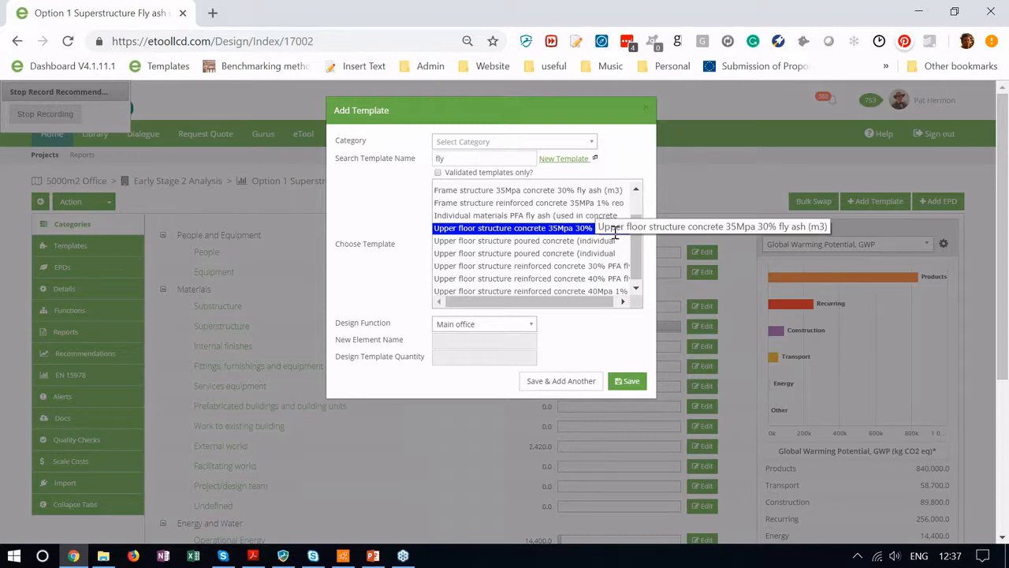
{"action": "left_click_drag", "start_coordinate": [636, 248], "coordinate": [637, 255]}
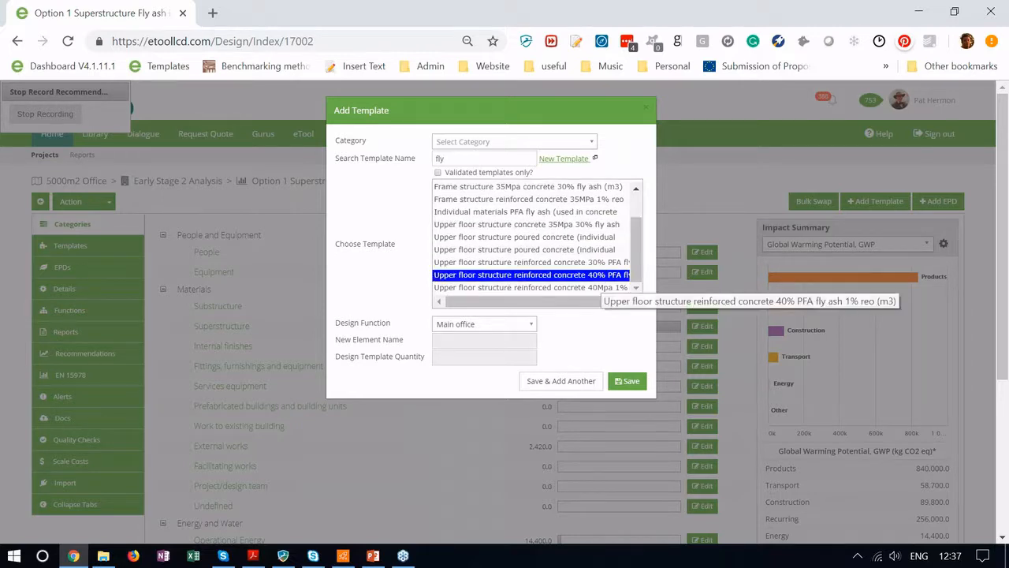
{"action": "left_click", "coordinate": [591, 225]}
{"action": "left_click", "coordinate": [474, 358]}
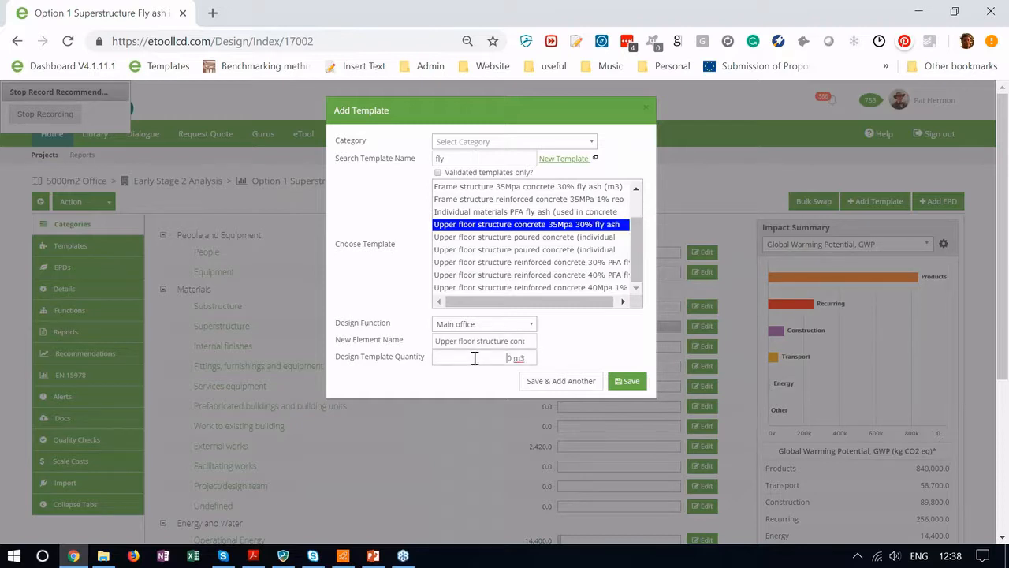
{"action": "triple_click", "coordinate": [475, 358]}
{"action": "type", "text": "1500"}
{"action": "left_click", "coordinate": [630, 384]}
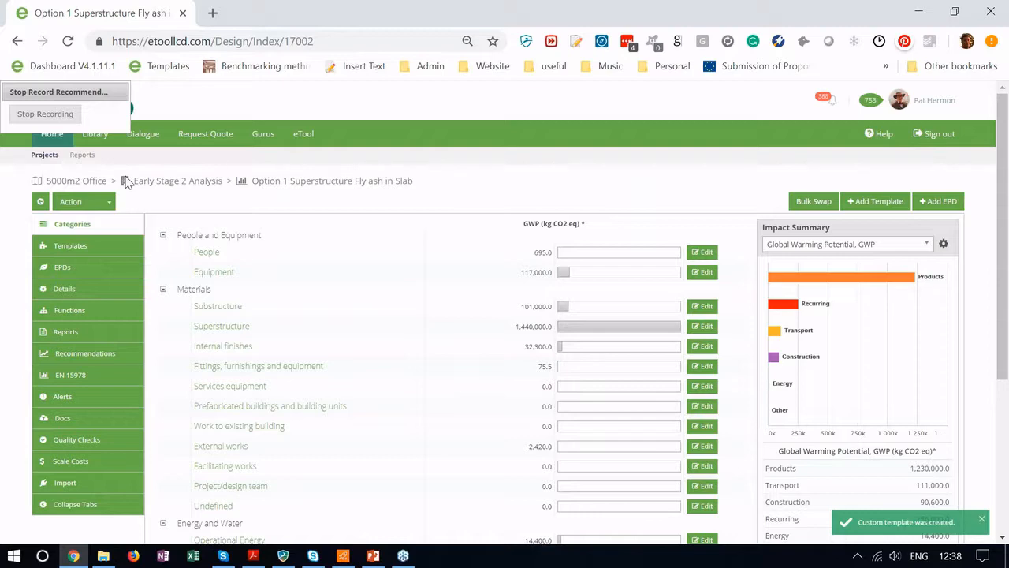
Step: Stop recording and save the 30% fly-ash concrete replacement recommendation
{"action": "left_click", "coordinate": [56, 115]}
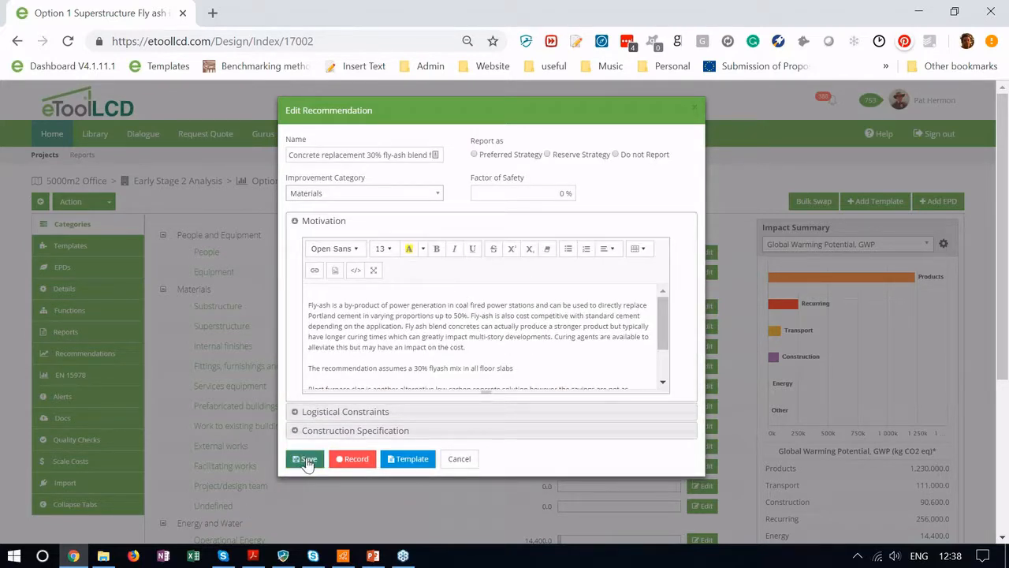
{"action": "left_click", "coordinate": [307, 464]}
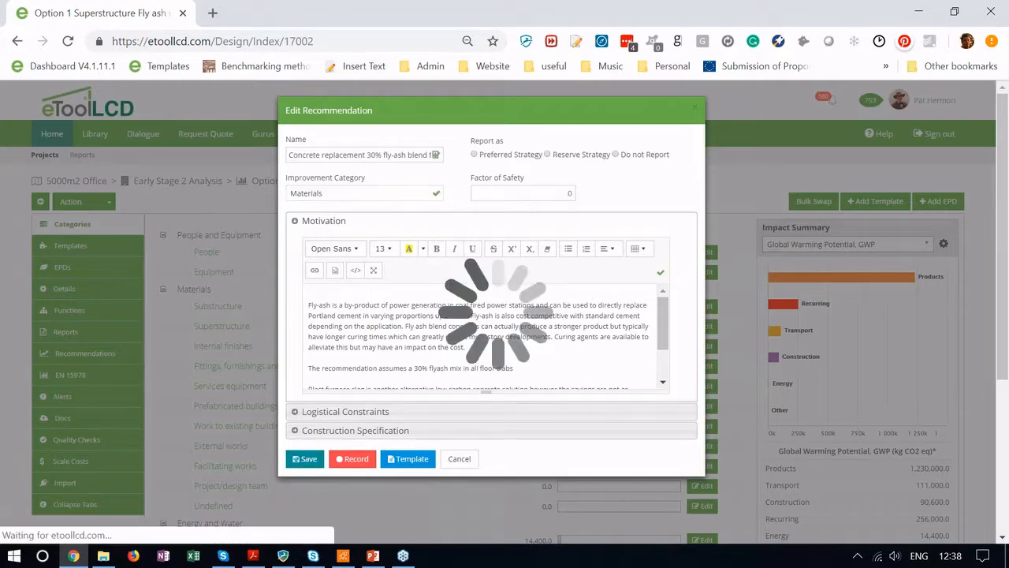
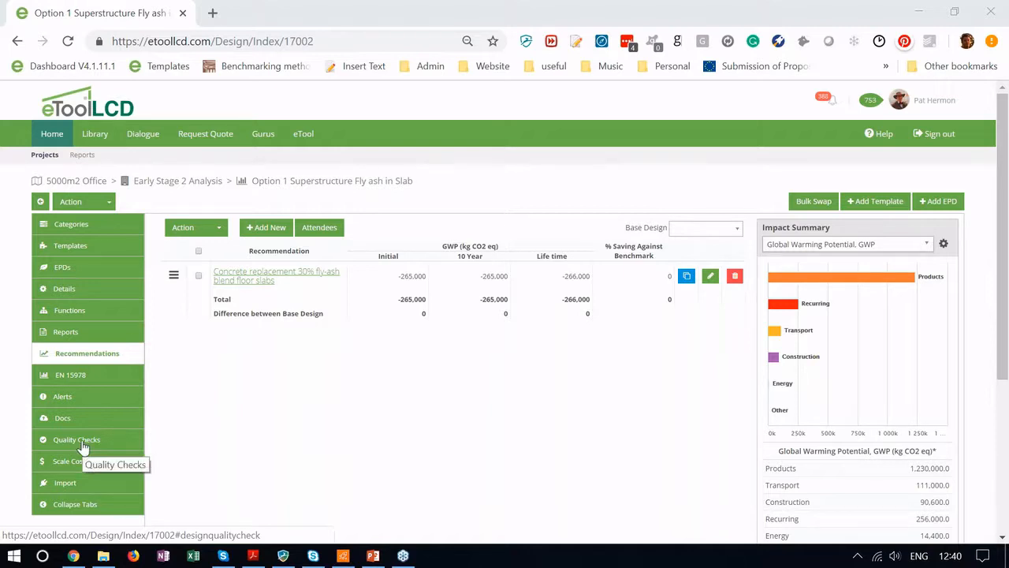
Step: Review the fly-ash design's imports and templates, then its category GWP breakdown totalling 1,710,000 kg CO2 eq
{"action": "left_click", "coordinate": [68, 484]}
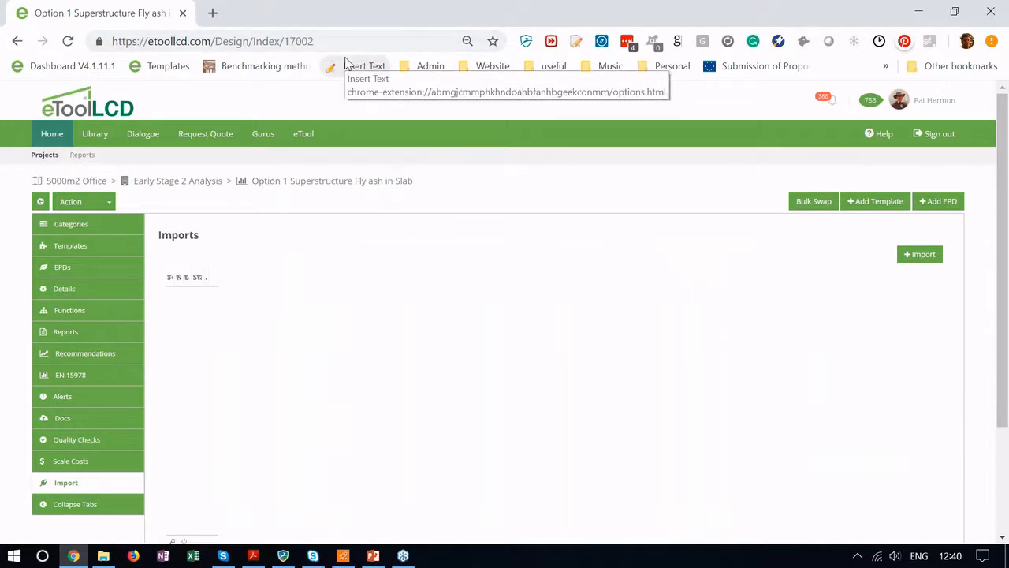
{"action": "key", "text": "ctrl+minus"}
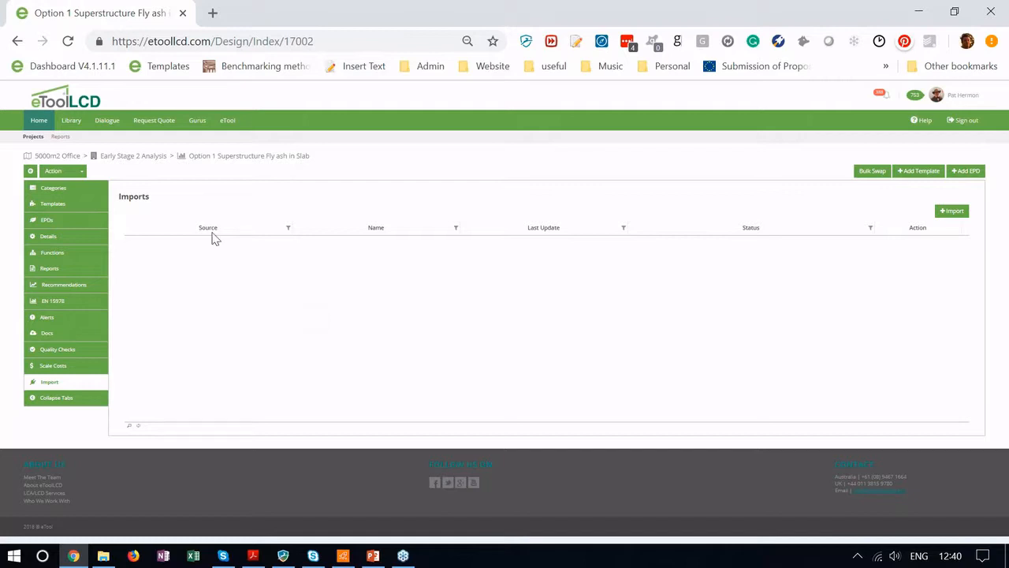
{"action": "left_click", "coordinate": [70, 206]}
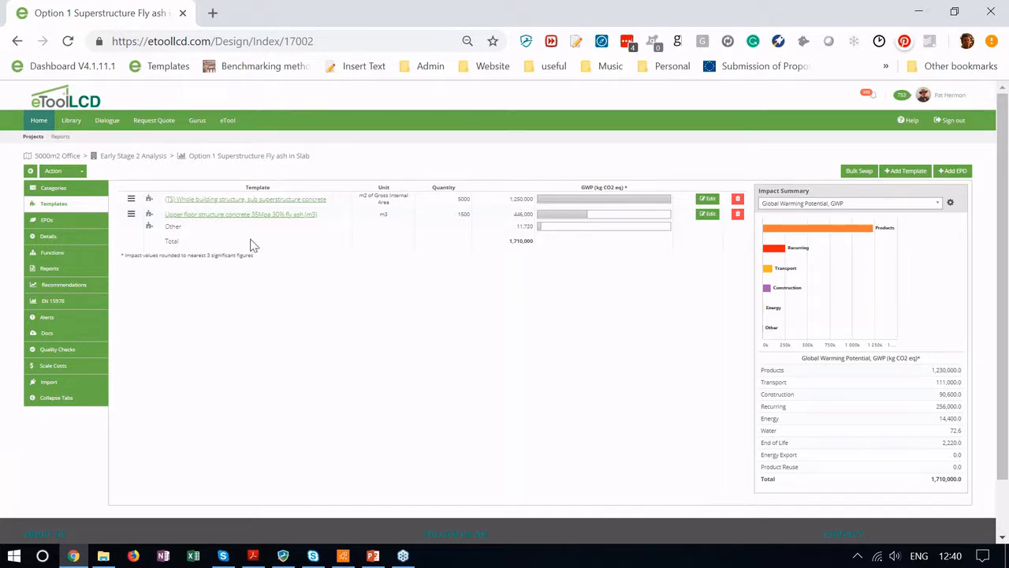
{"action": "left_click", "coordinate": [69, 189]}
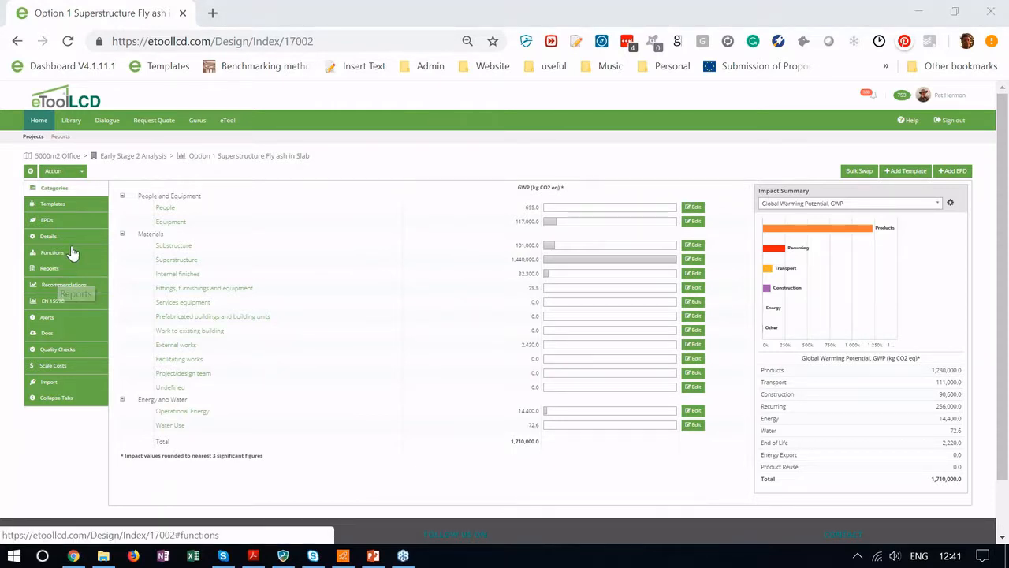
Step: Set Base Design substructure and superstructure as the recommendations baseline, giving -265,000 initial GWP
{"action": "left_click", "coordinate": [55, 288]}
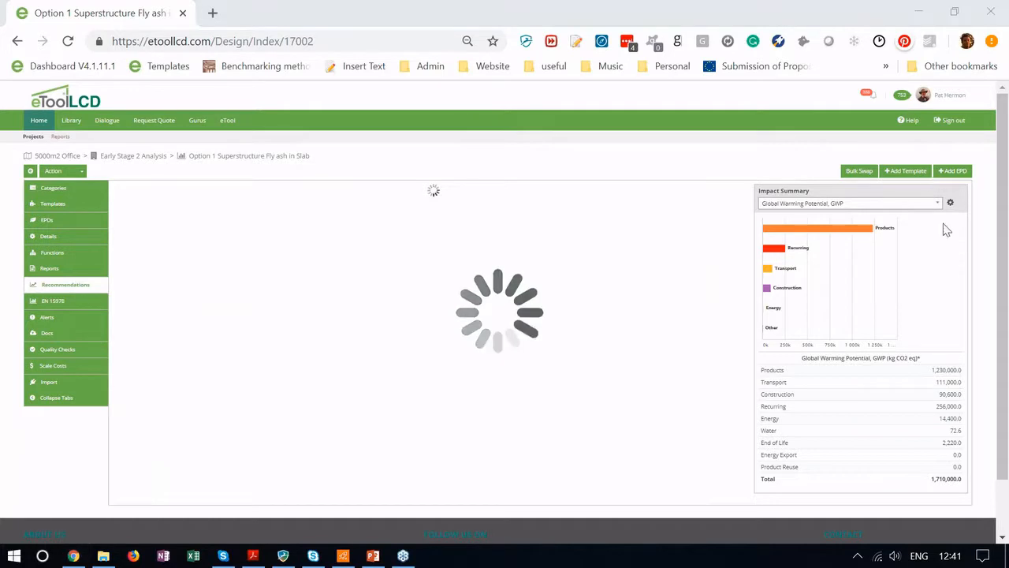
{"action": "left_click", "coordinate": [733, 199]}
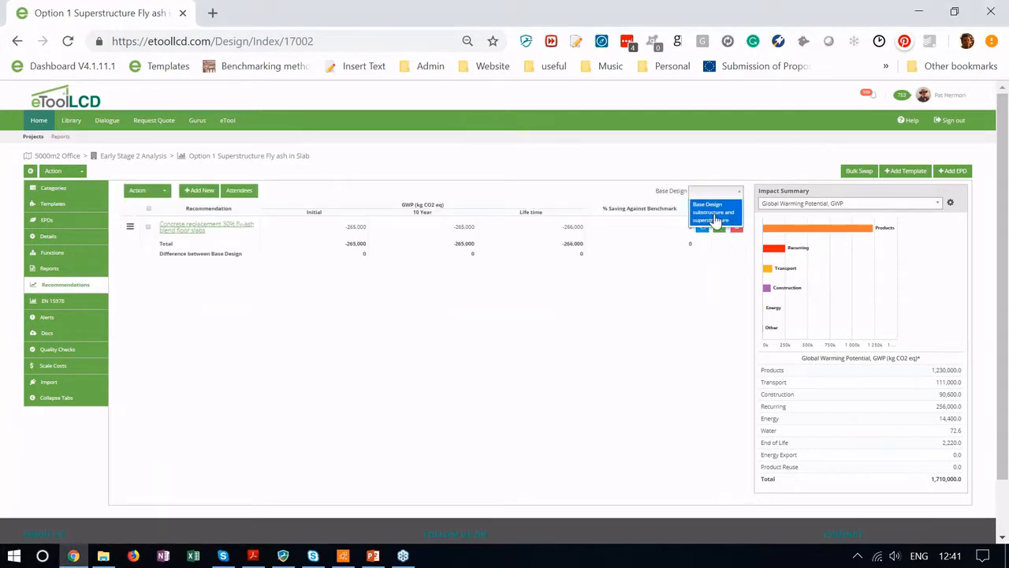
{"action": "left_click", "coordinate": [714, 206]}
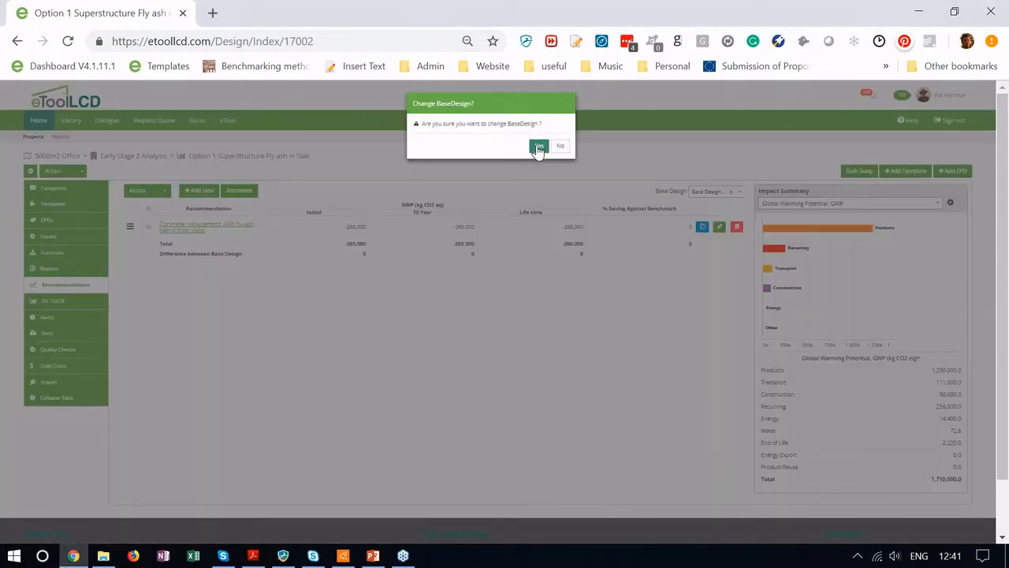
{"action": "left_click", "coordinate": [537, 148]}
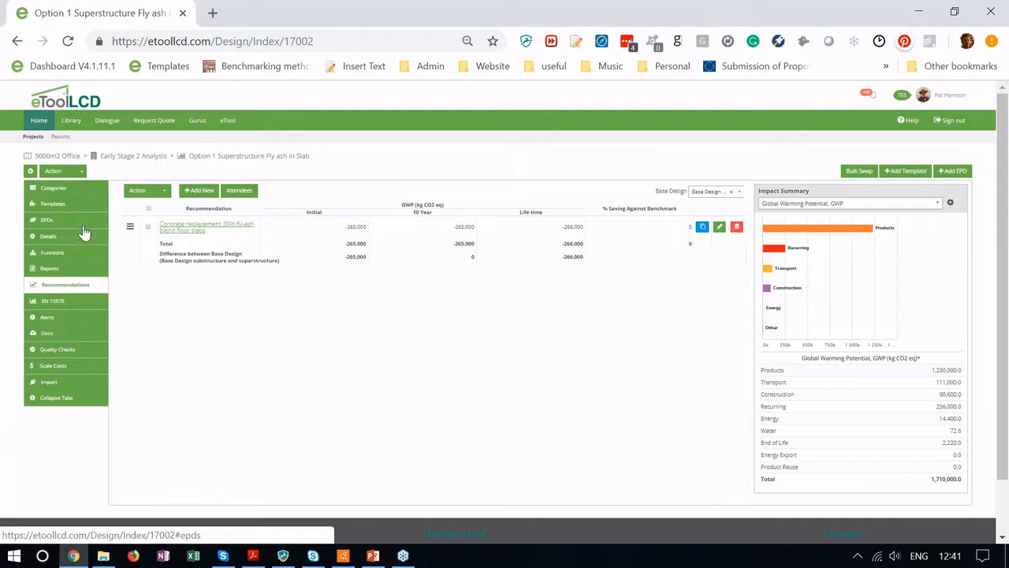
Step: Set the design's purpose to LCA - Improved in its details and save
{"action": "left_click", "coordinate": [48, 236]}
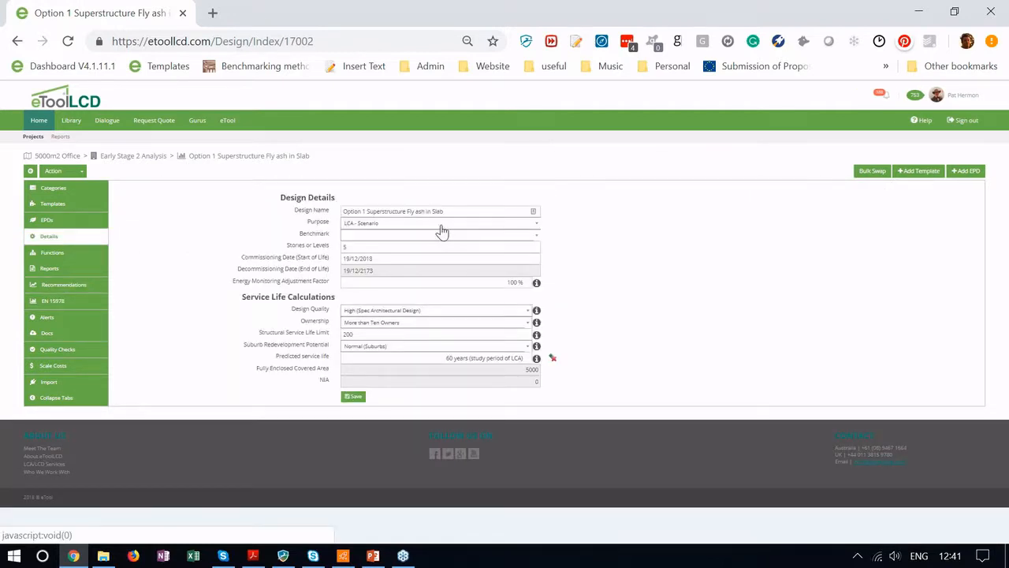
{"action": "left_click", "coordinate": [440, 225]}
{"action": "left_click", "coordinate": [395, 292]}
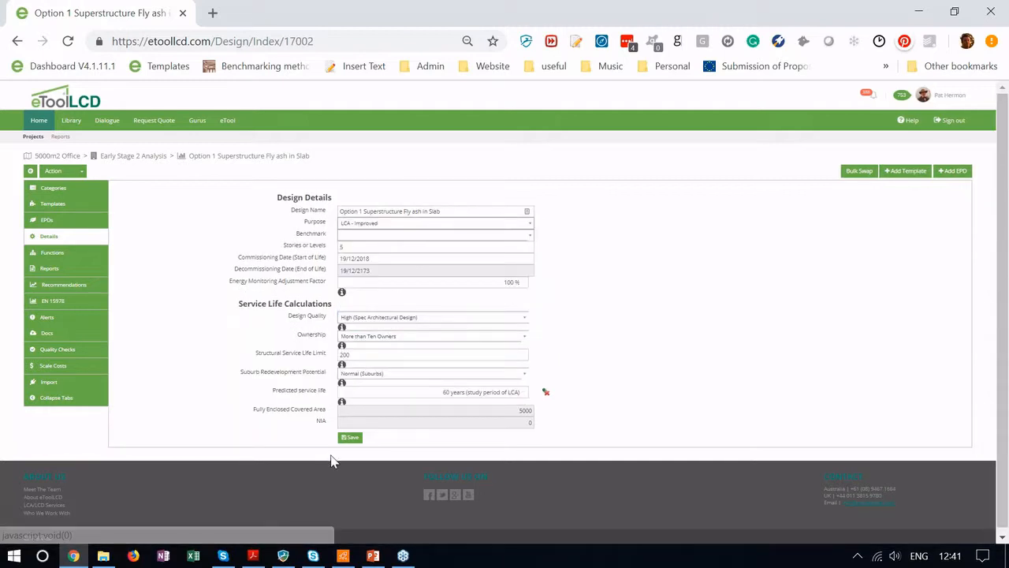
{"action": "left_click", "coordinate": [350, 439]}
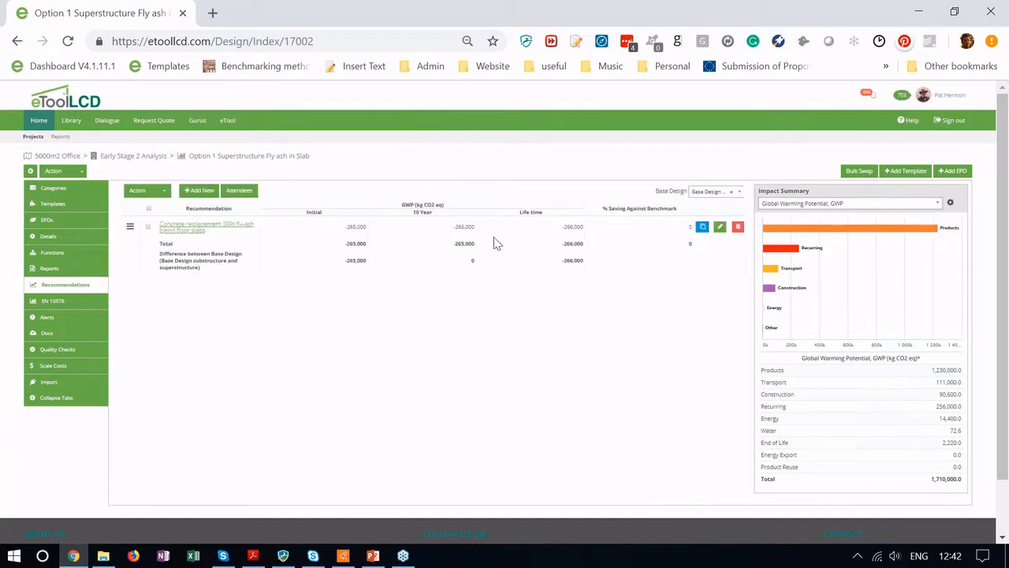
Step: Check the base design's LCA - Base purpose in a new Early Stage 2 Analysis tab, then return to the fly-ash design
{"action": "right_click", "coordinate": [132, 160]}
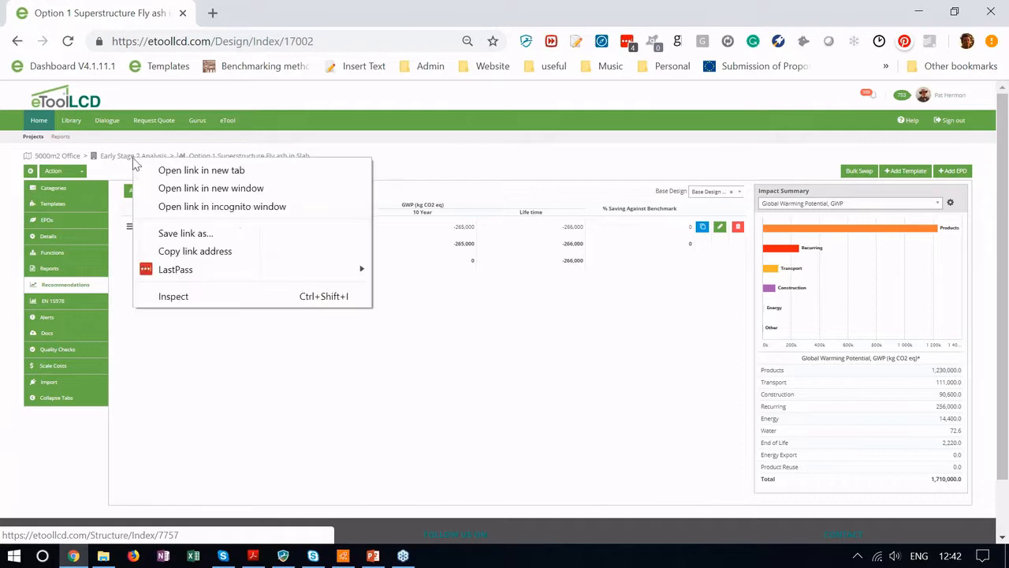
{"action": "left_click", "coordinate": [160, 172]}
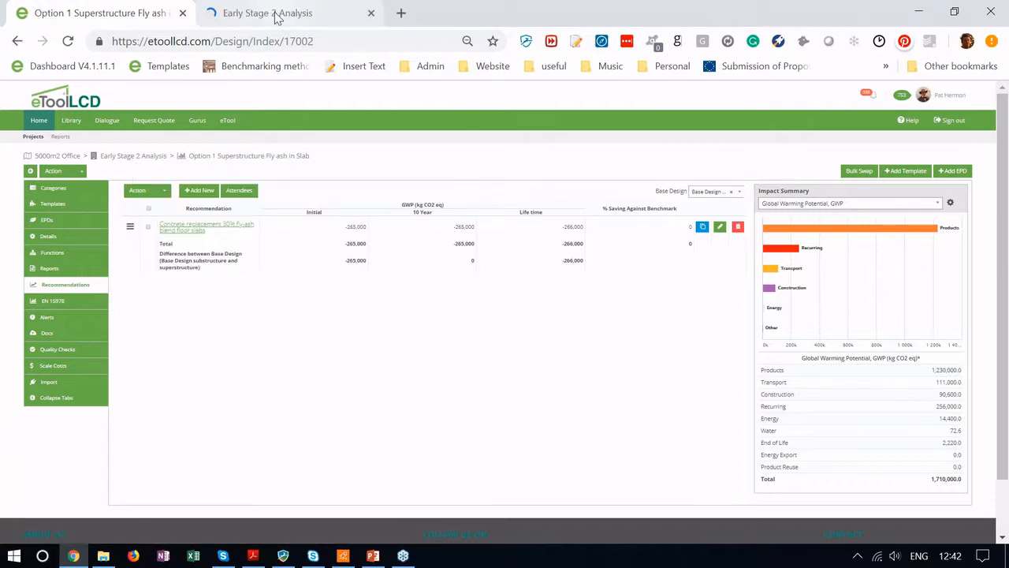
{"action": "left_click", "coordinate": [301, 16]}
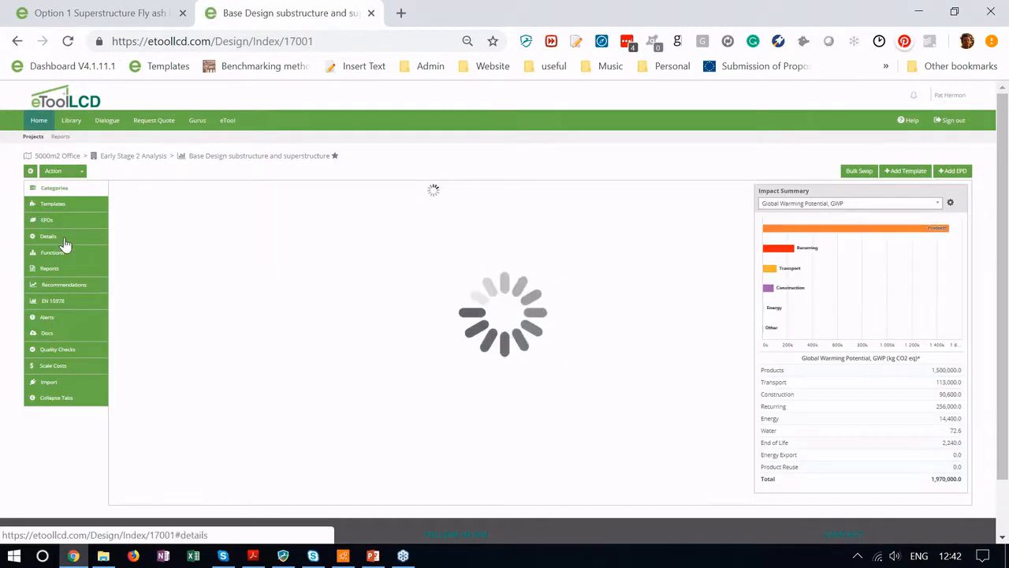
{"action": "left_click", "coordinate": [64, 240]}
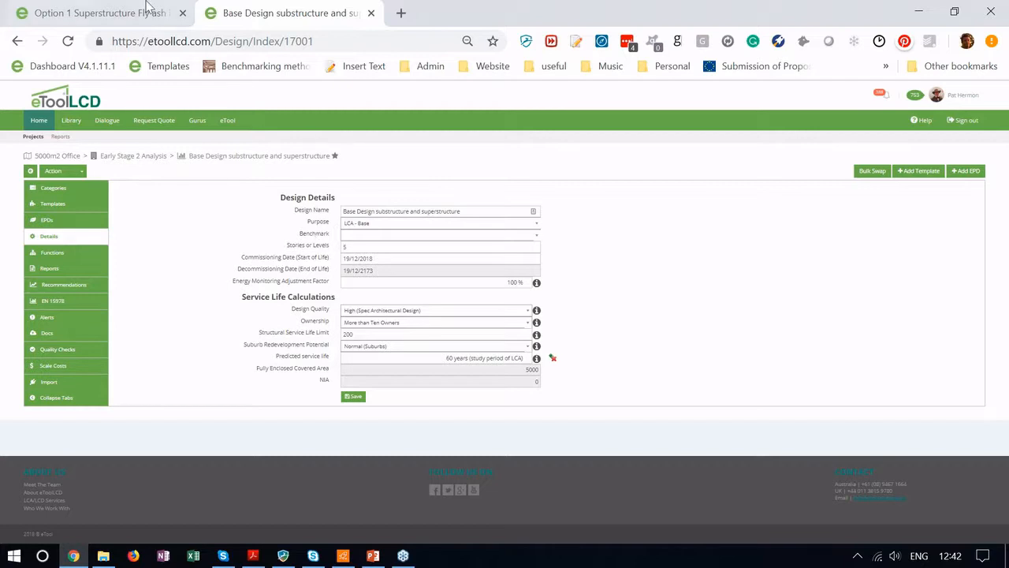
{"action": "left_click", "coordinate": [125, 13]}
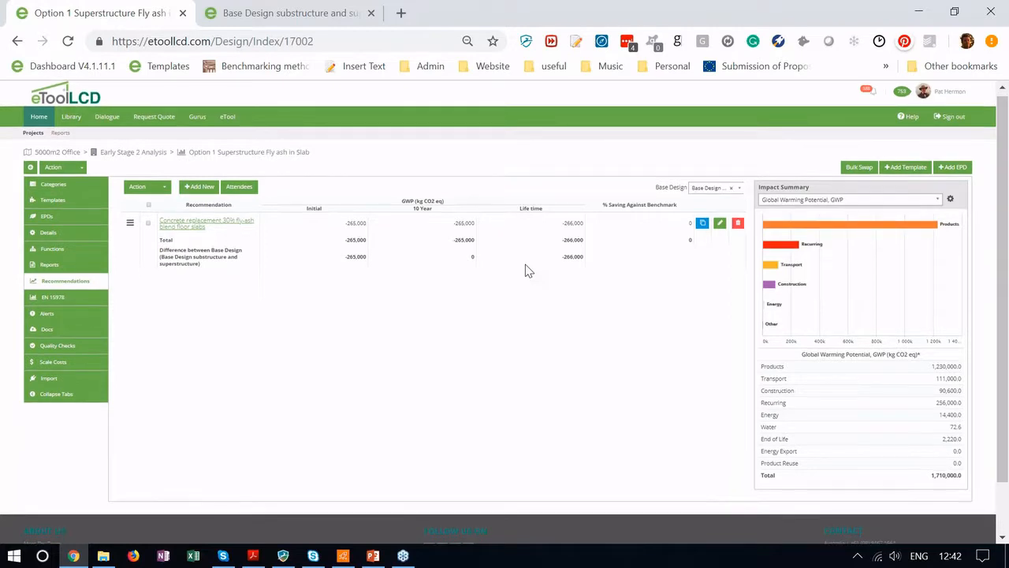
{"action": "scroll", "coordinate": [527, 270], "scroll_direction": "down", "scroll_amount": 2}
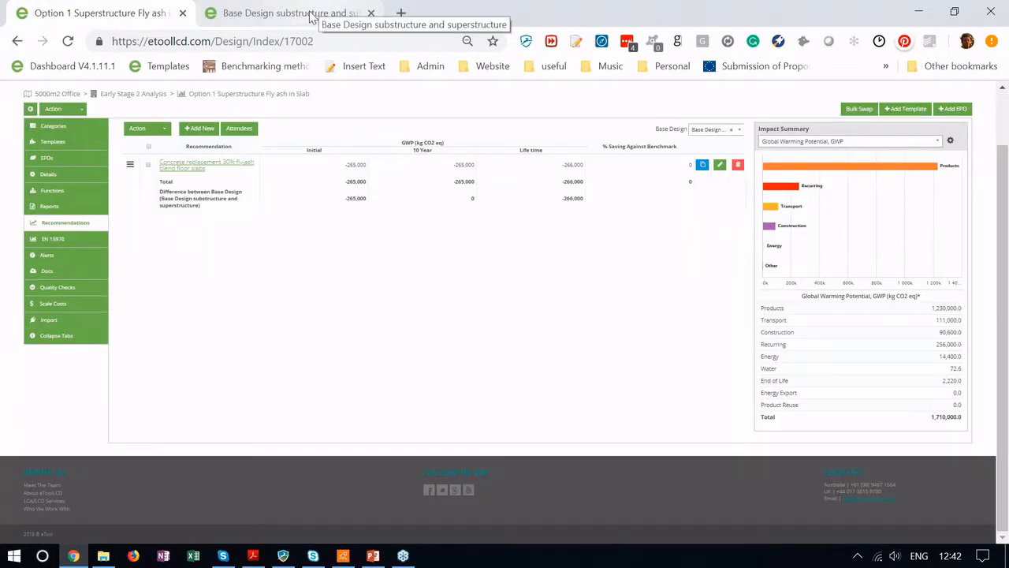
{"action": "left_click", "coordinate": [311, 18]}
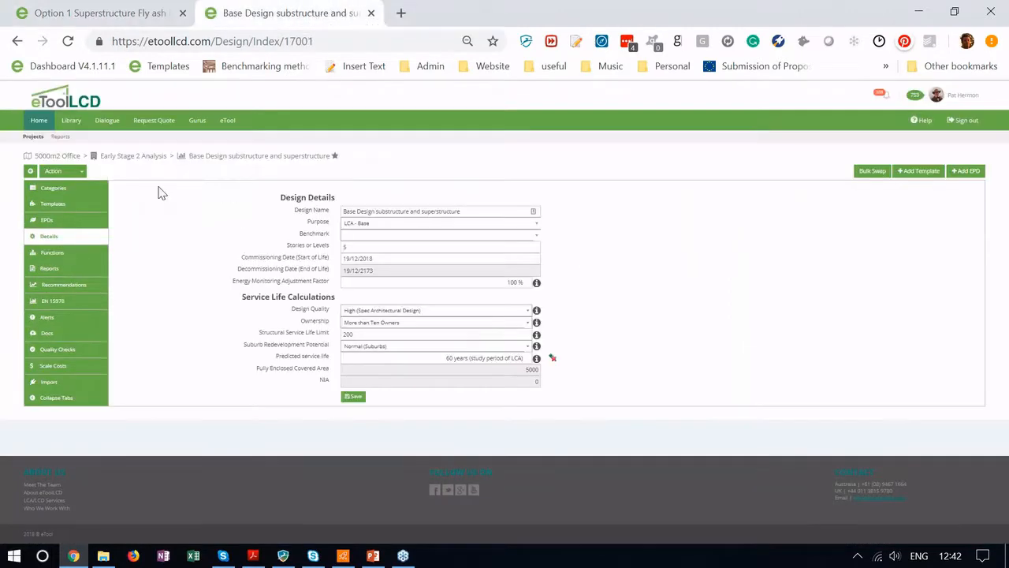
{"action": "left_click", "coordinate": [70, 191]}
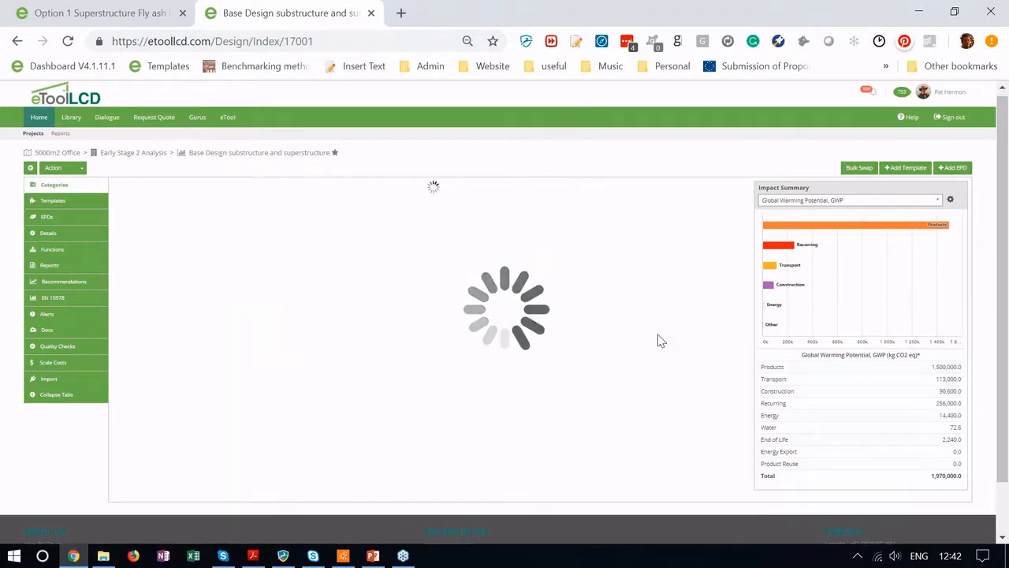
{"action": "scroll", "coordinate": [568, 376], "scroll_direction": "down", "scroll_amount": 2}
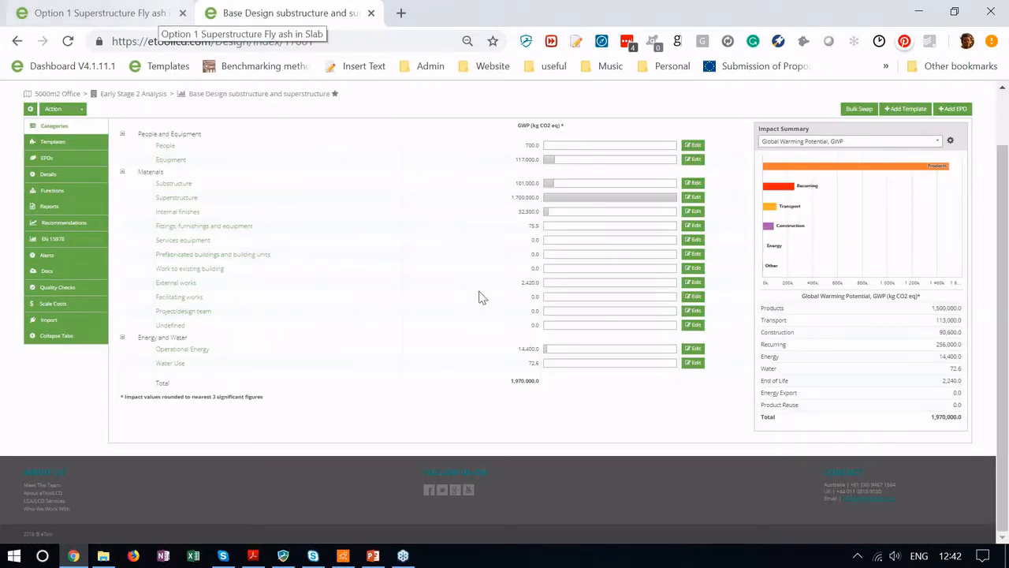
{"action": "double_click", "coordinate": [531, 382]}
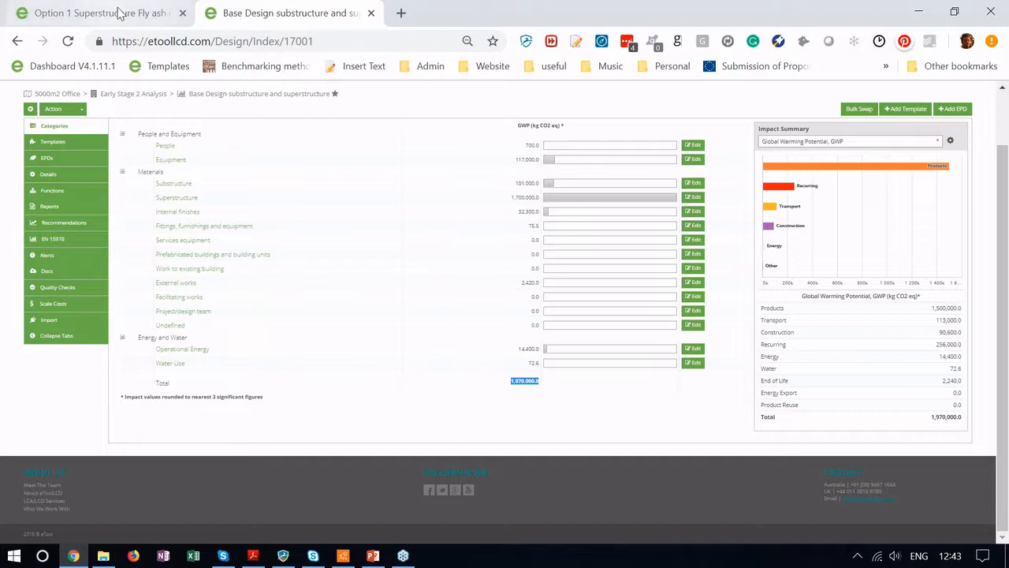
{"action": "left_click", "coordinate": [118, 13]}
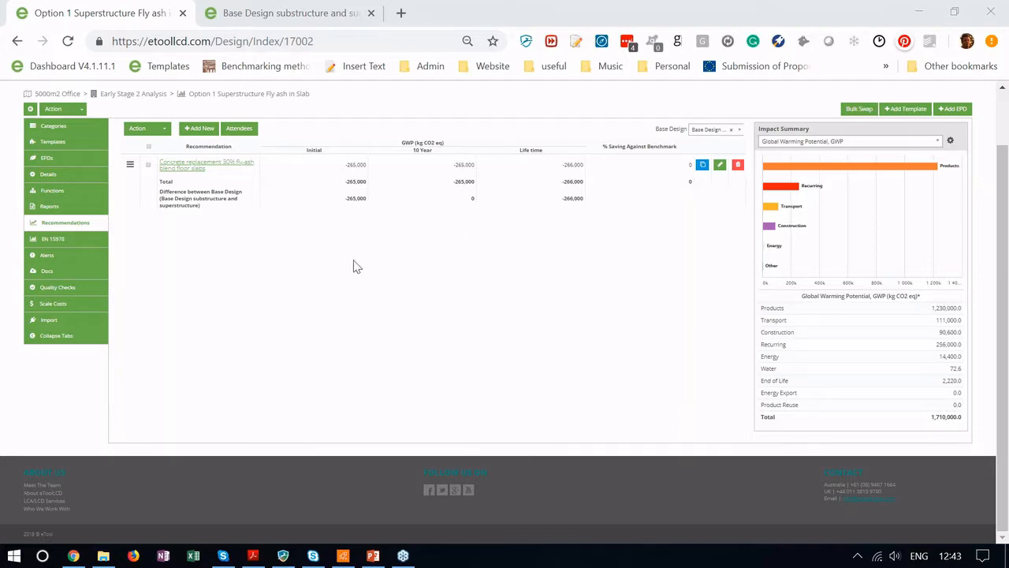
{"action": "scroll", "coordinate": [354, 266], "scroll_direction": "up", "scroll_amount": 2}
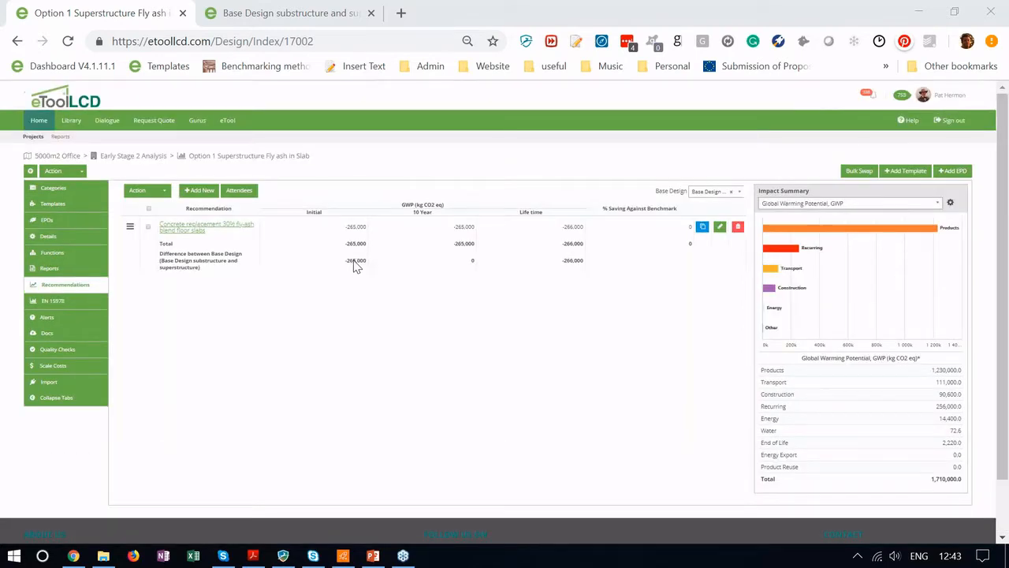